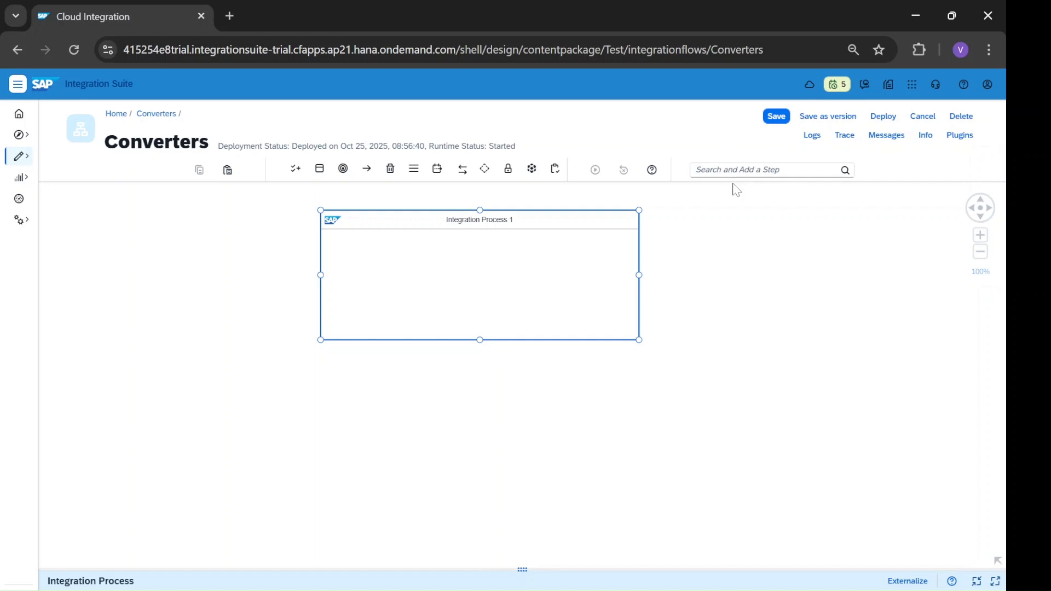
- Add a CSV to XML Converter to the middle of Integration Process 1
left_click(687, 248)
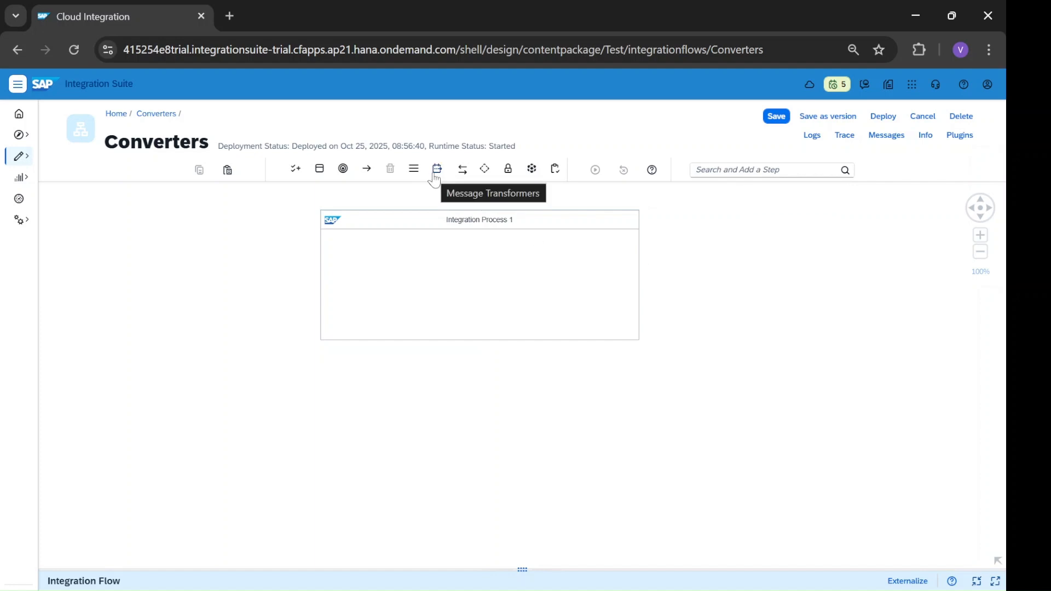
left_click(436, 170)
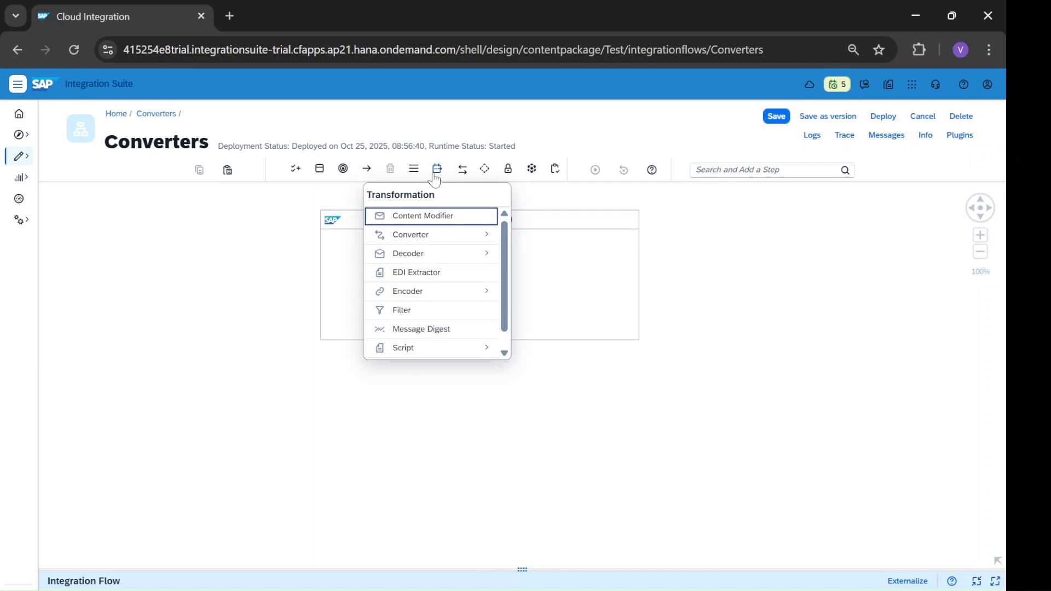
left_click(447, 235)
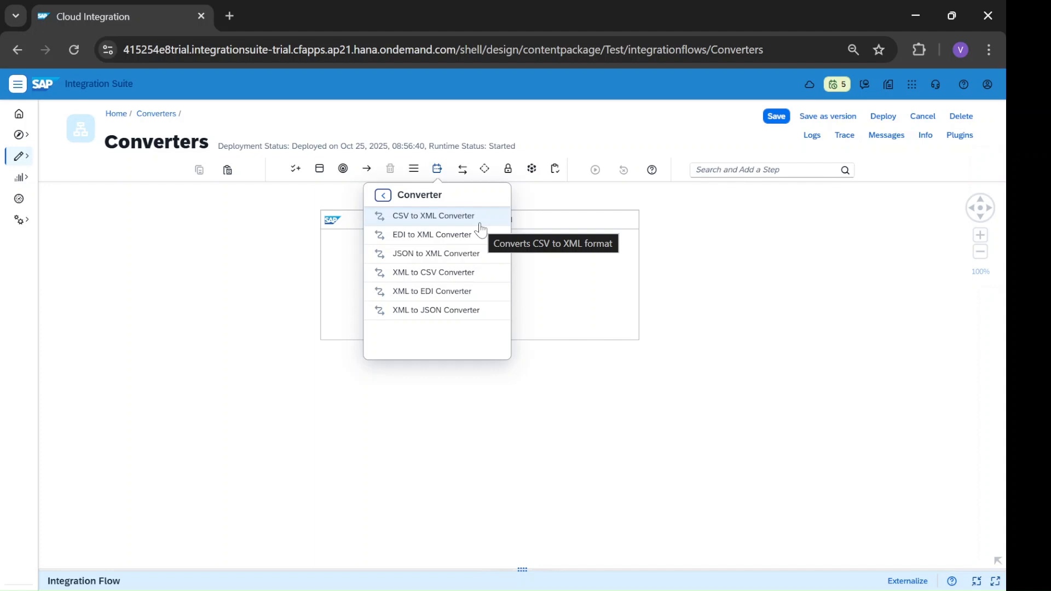
left_click(474, 219)
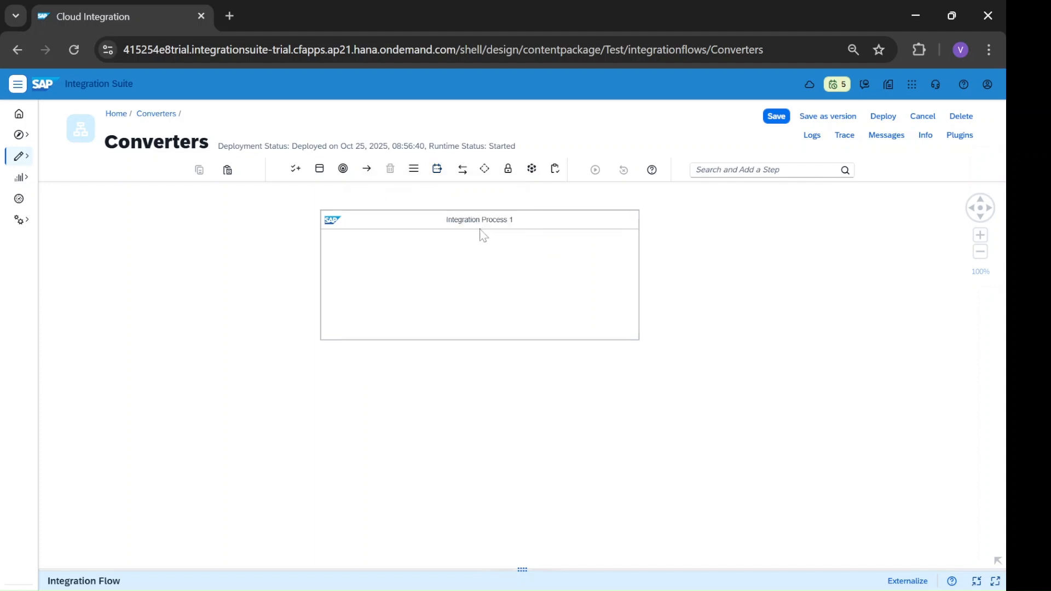
left_click(465, 277)
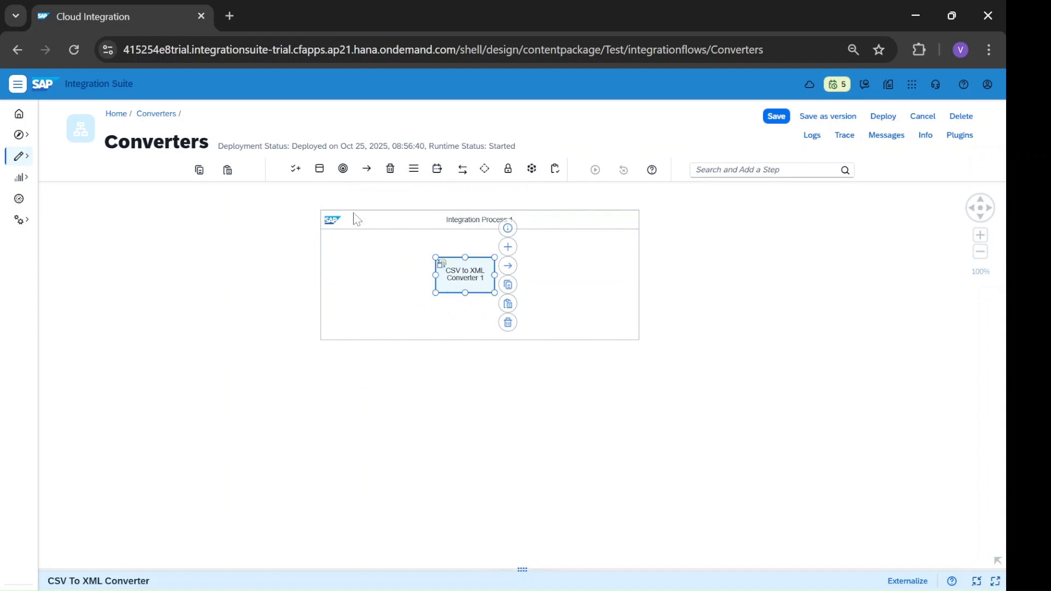
- Place a Timer start event before the CSV to XML Converter and an End Message event after it
left_click(343, 168)
scroll(345, 290, "down", 1)
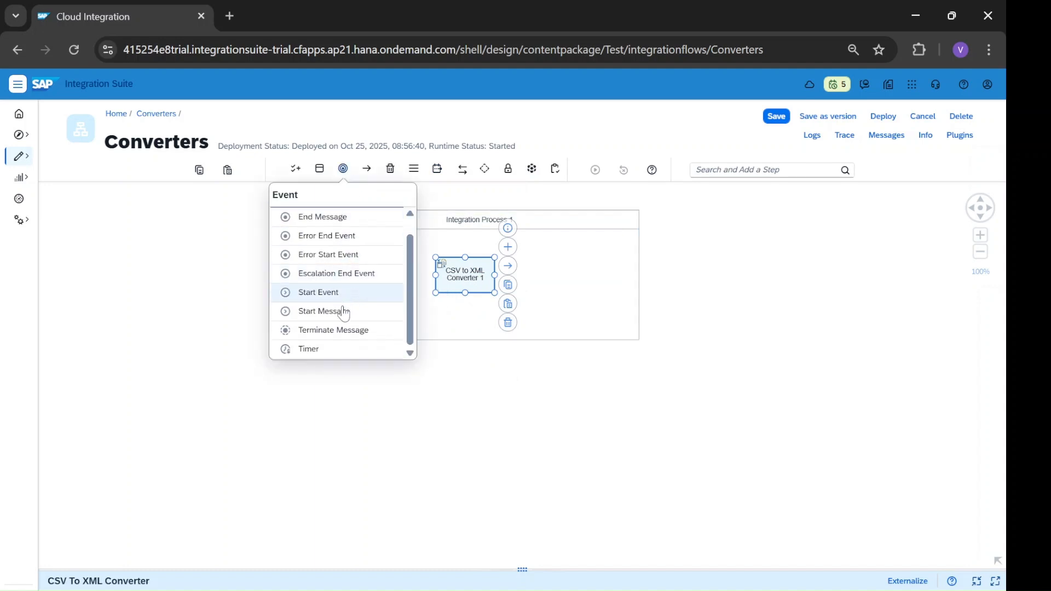
left_click(341, 353)
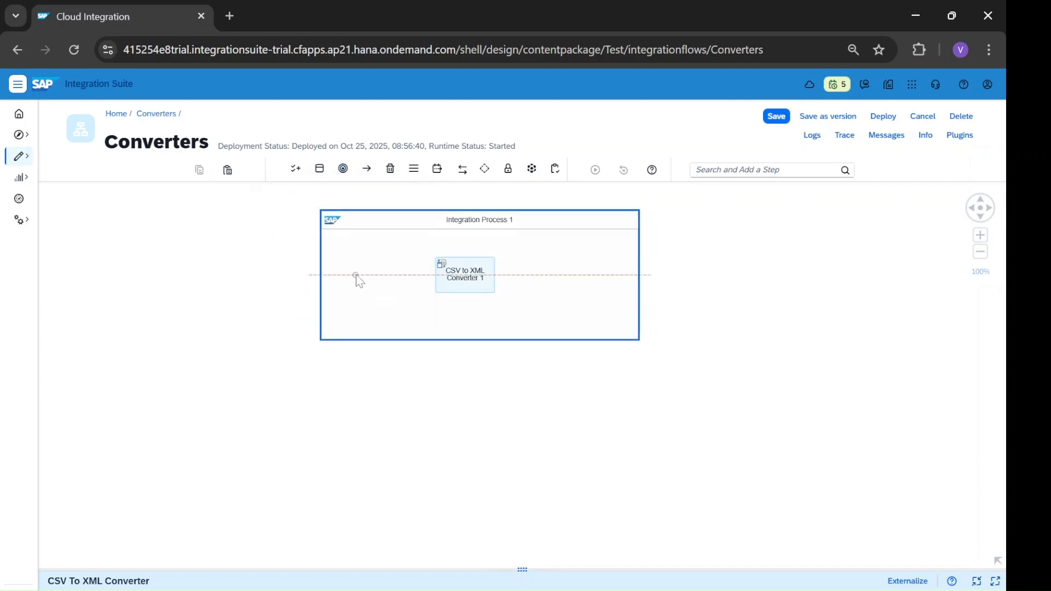
left_click(355, 276)
left_click(344, 170)
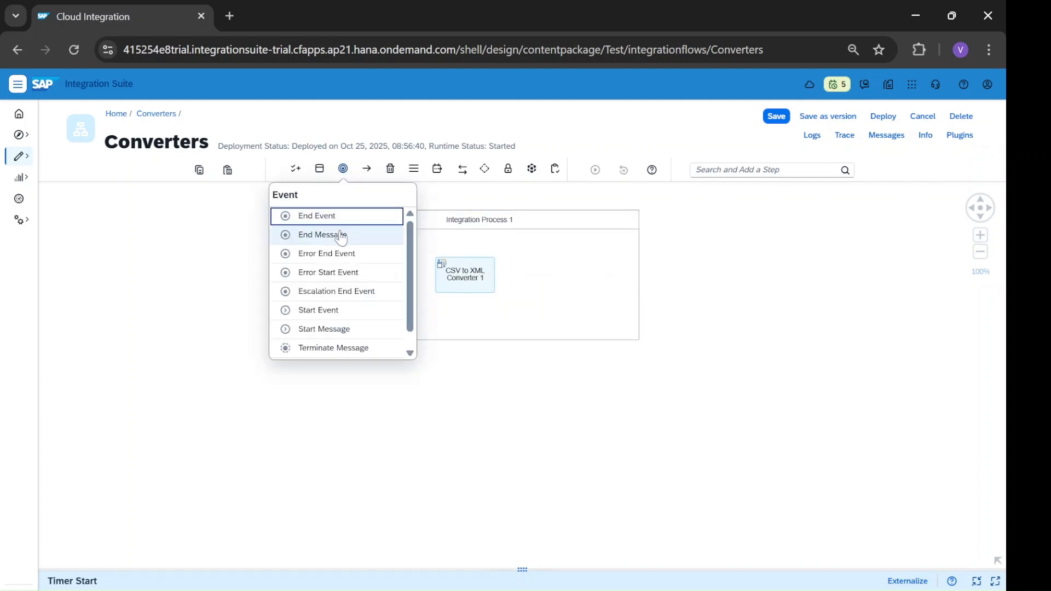
left_click(339, 234)
left_click(581, 275)
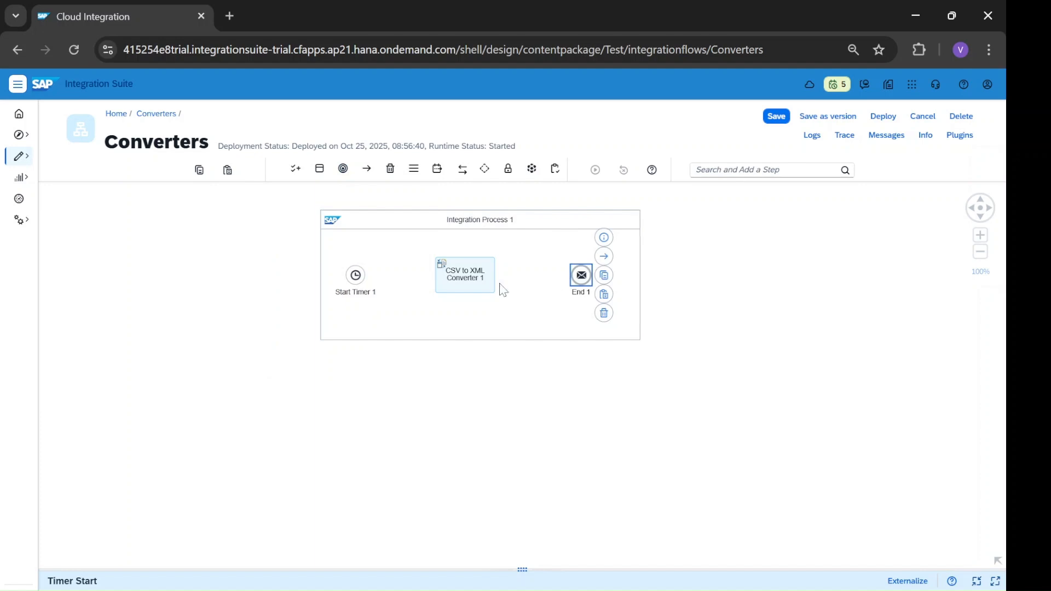
- Connect the start timer to the CSV to XML Converter and the converter to the end message event
left_click(364, 277)
left_click_drag(415, 275, 575, 282)
left_click(481, 282)
left_click(527, 420)
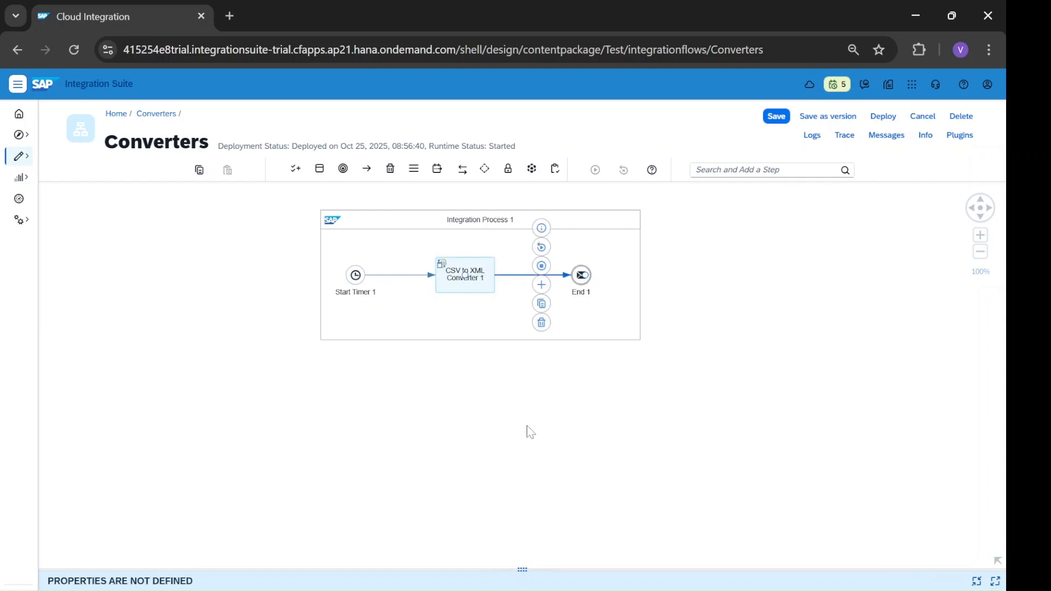
- Open the CSV to XML Converter's processing settings, keep the comma field separator and enable Exclude First Line Header
left_click(463, 269)
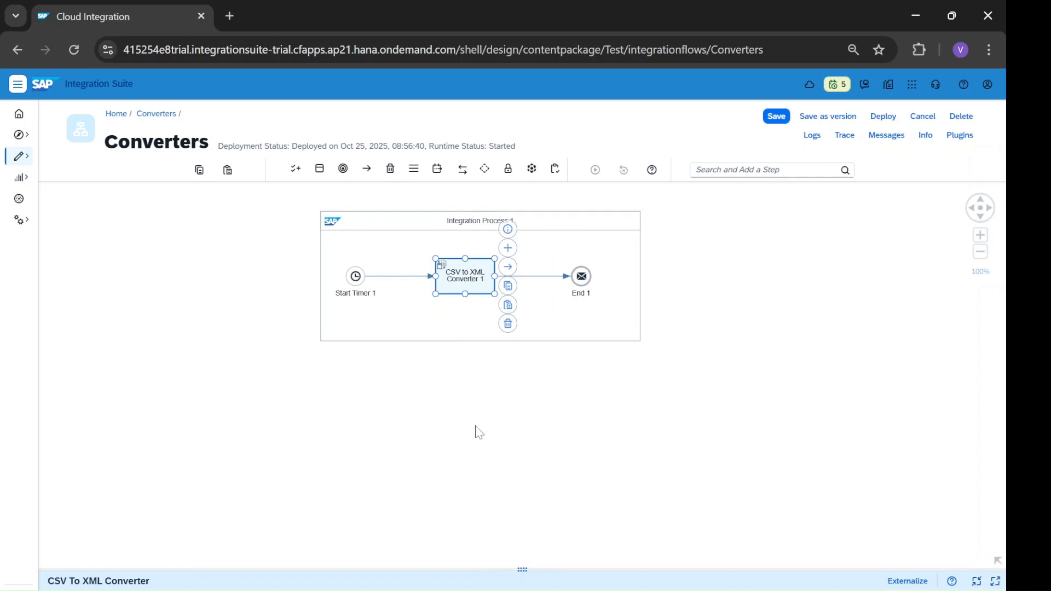
left_click_drag(522, 569, 523, 357)
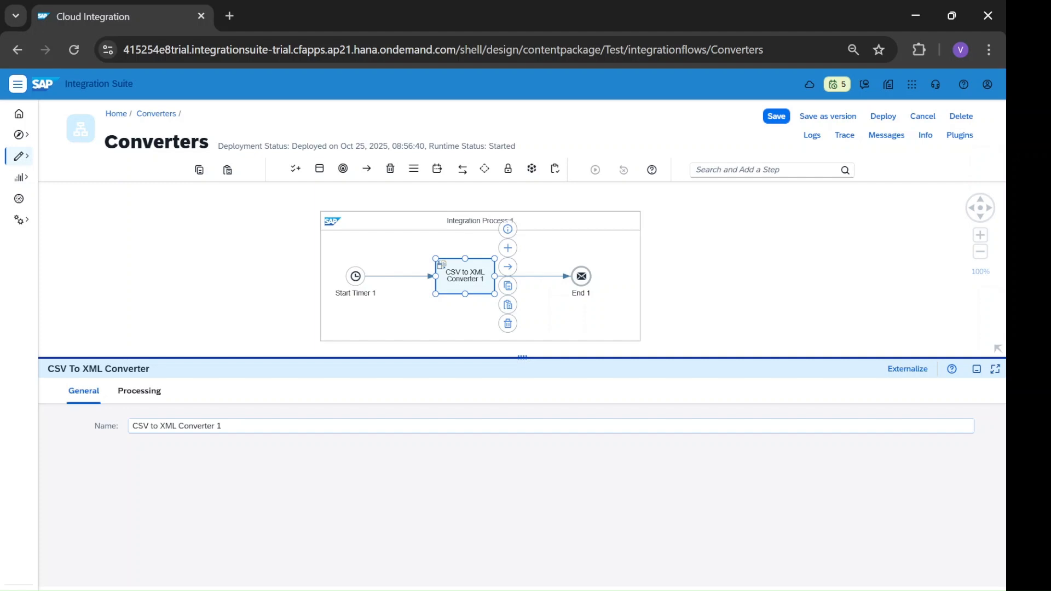
left_click(134, 392)
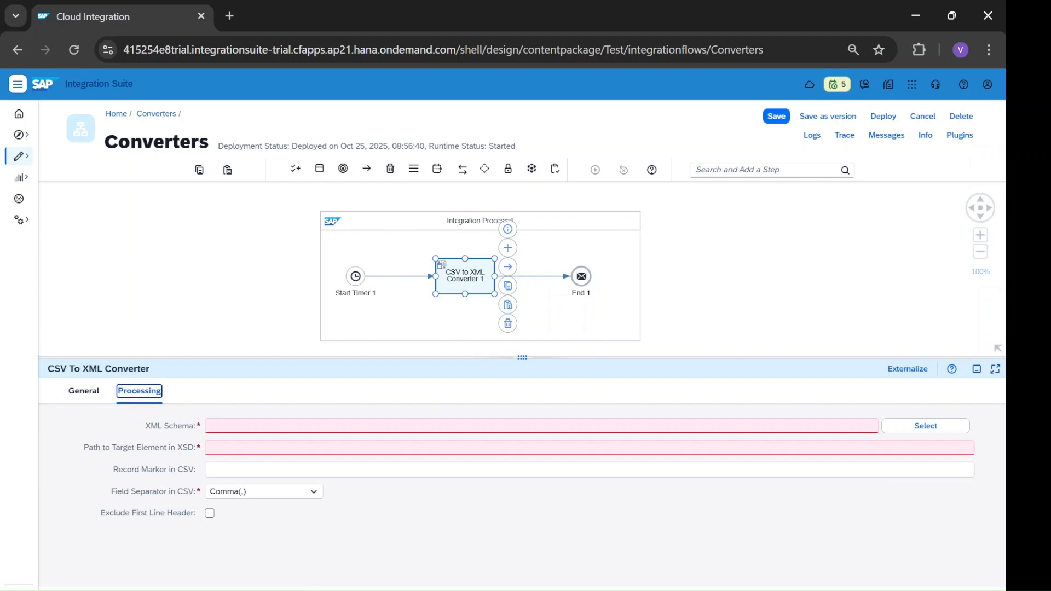
left_click_drag(145, 426, 194, 426)
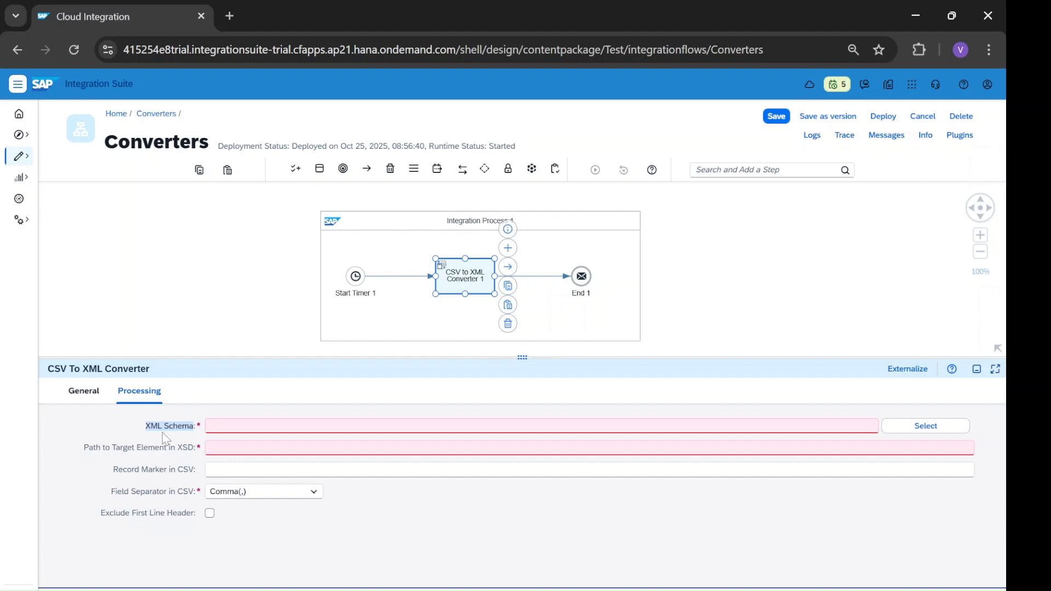
left_click(210, 470)
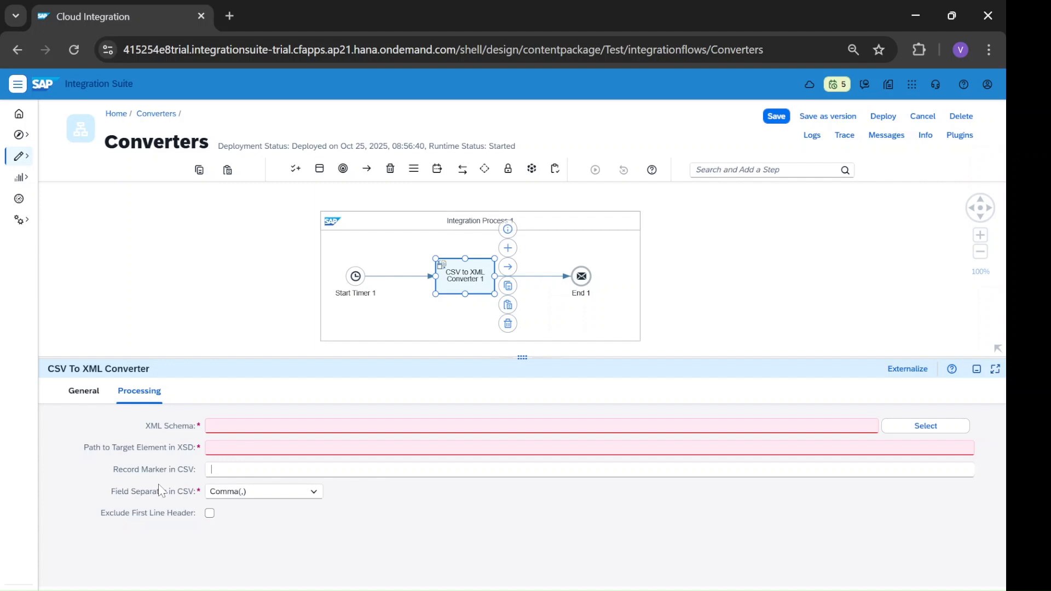
left_click(313, 492)
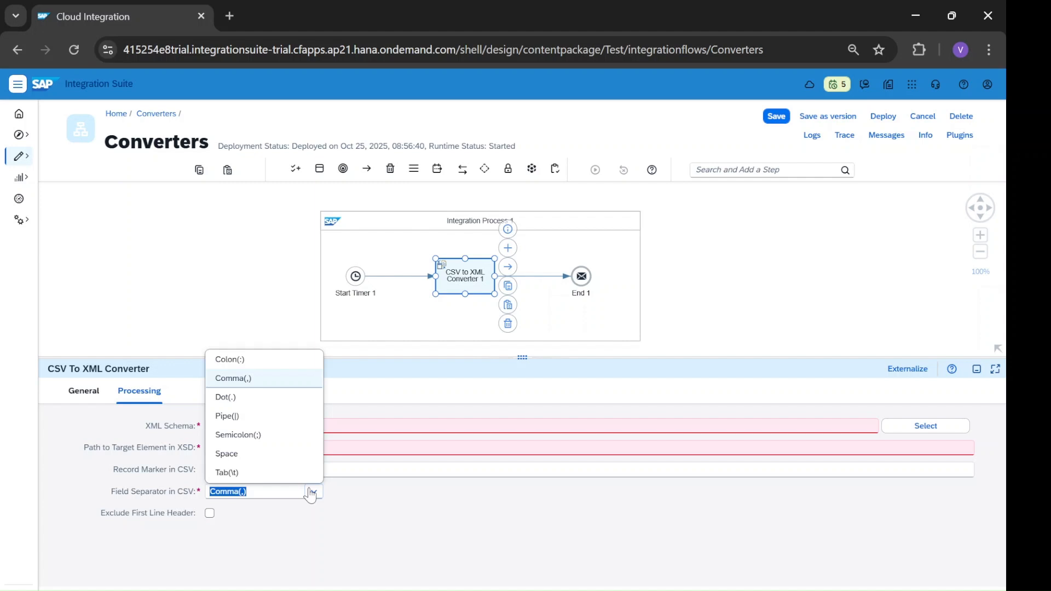
left_click(382, 542)
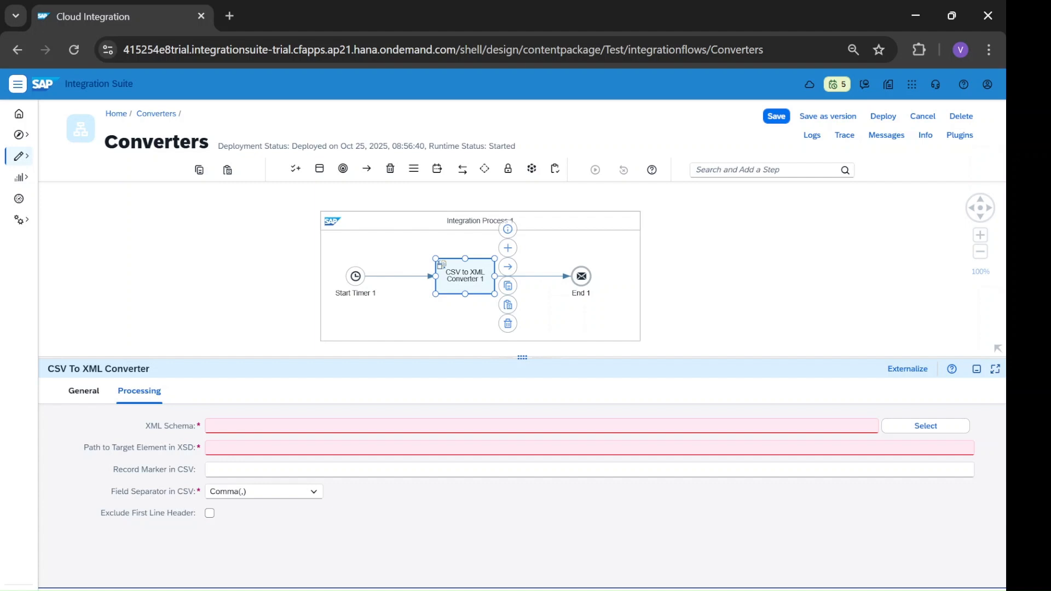
left_click(209, 515)
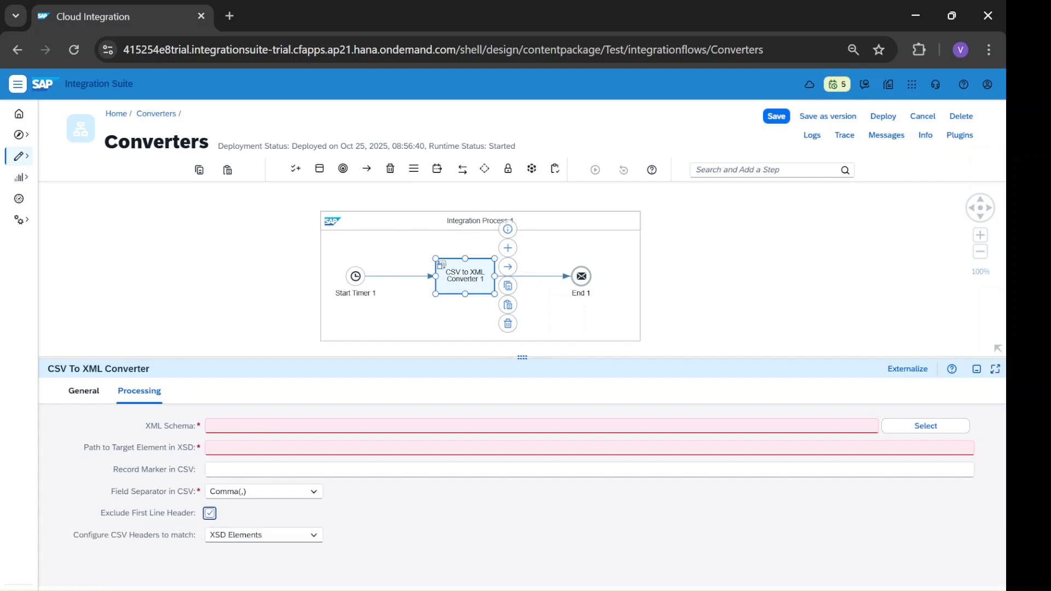
- Try CSV Fields Sequence for the CSV header matching, and set the option back to XSD Elements
left_click(314, 535)
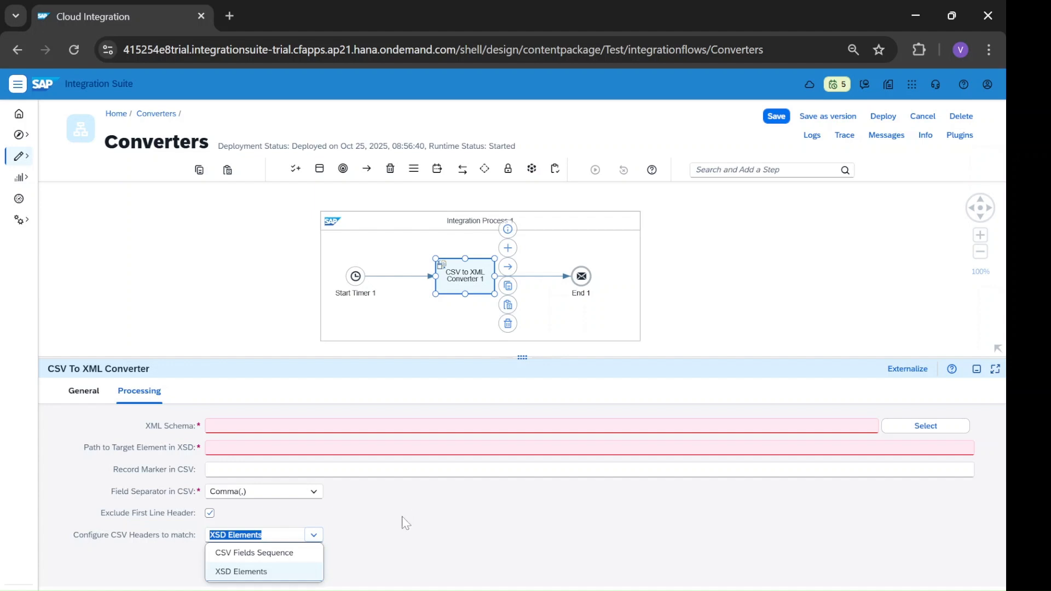
left_click(302, 555)
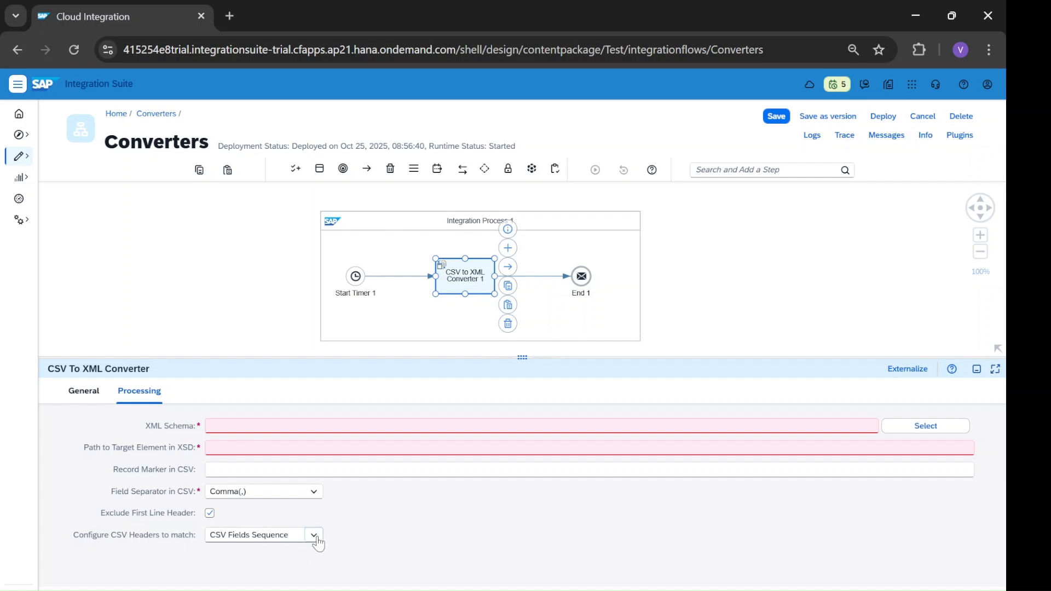
left_click(314, 535)
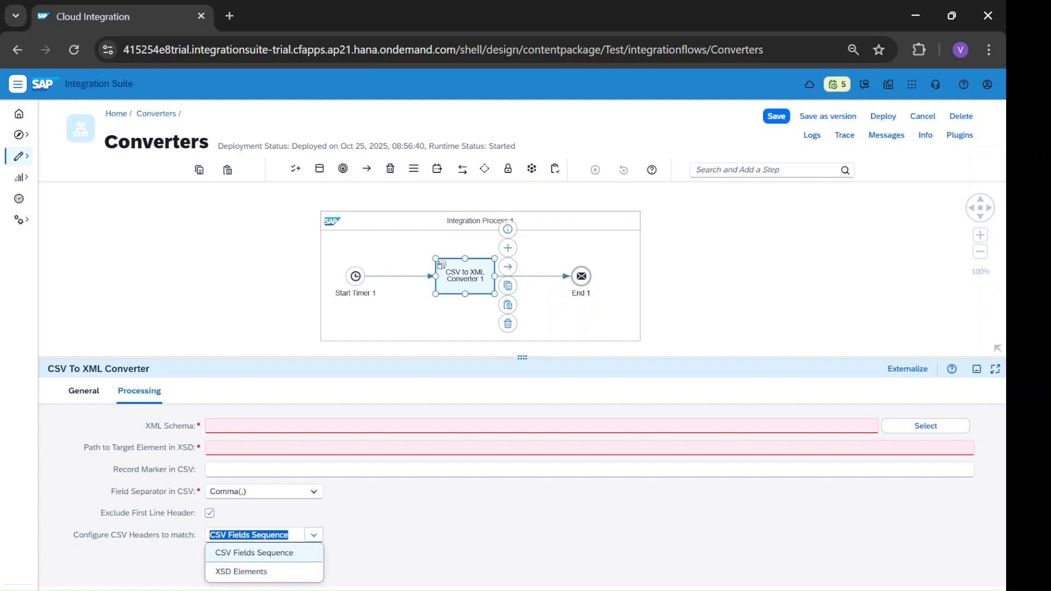
left_click(398, 546)
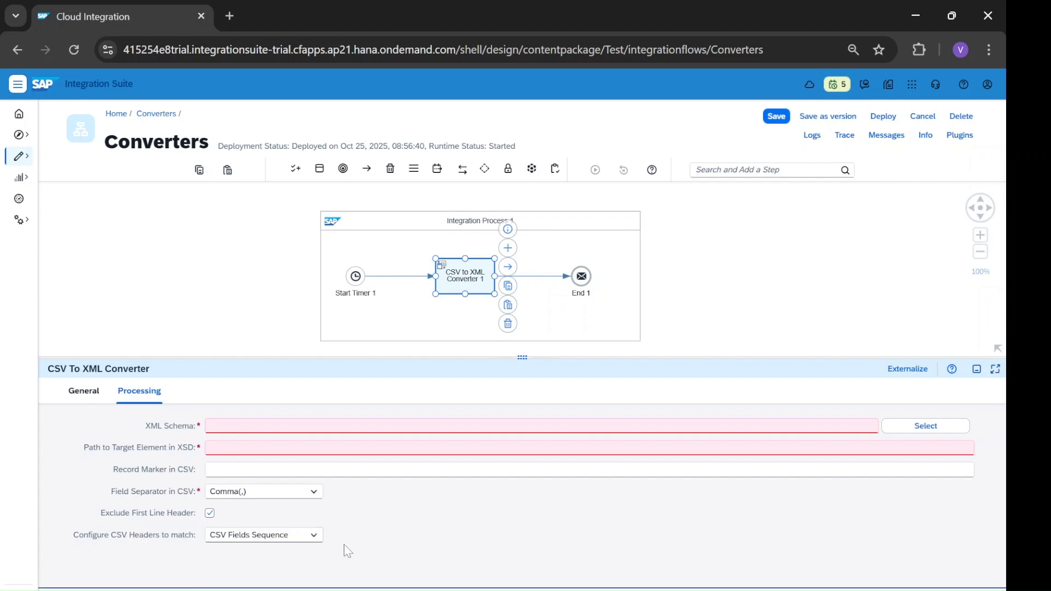
left_click(315, 538)
left_click(290, 572)
left_click(241, 426)
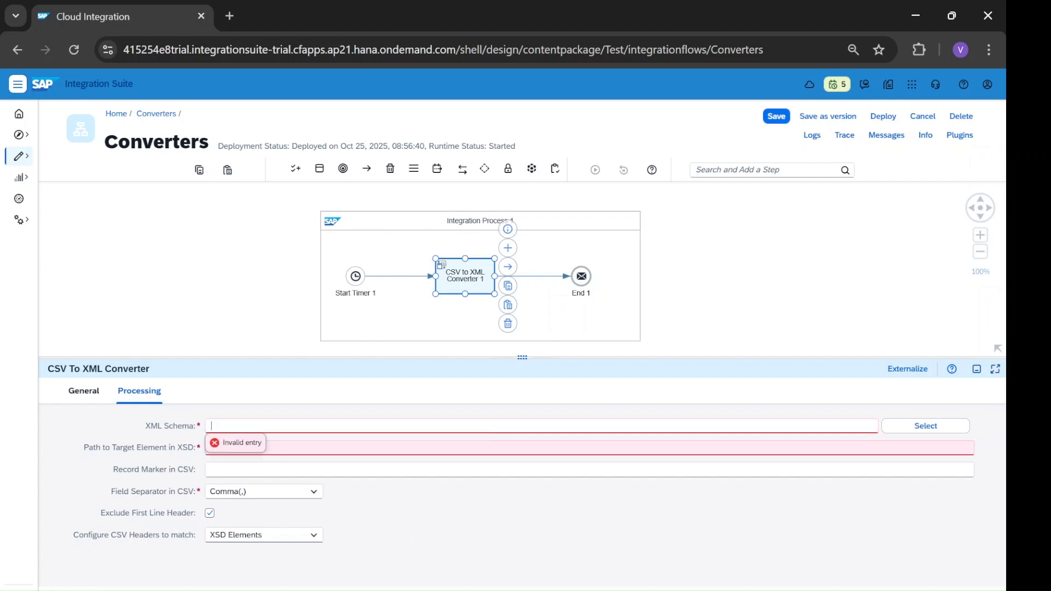
- Insert a Content Modifier between the start timer and the CSV to XML Converter, and widen Integration Process 1
left_click(357, 279)
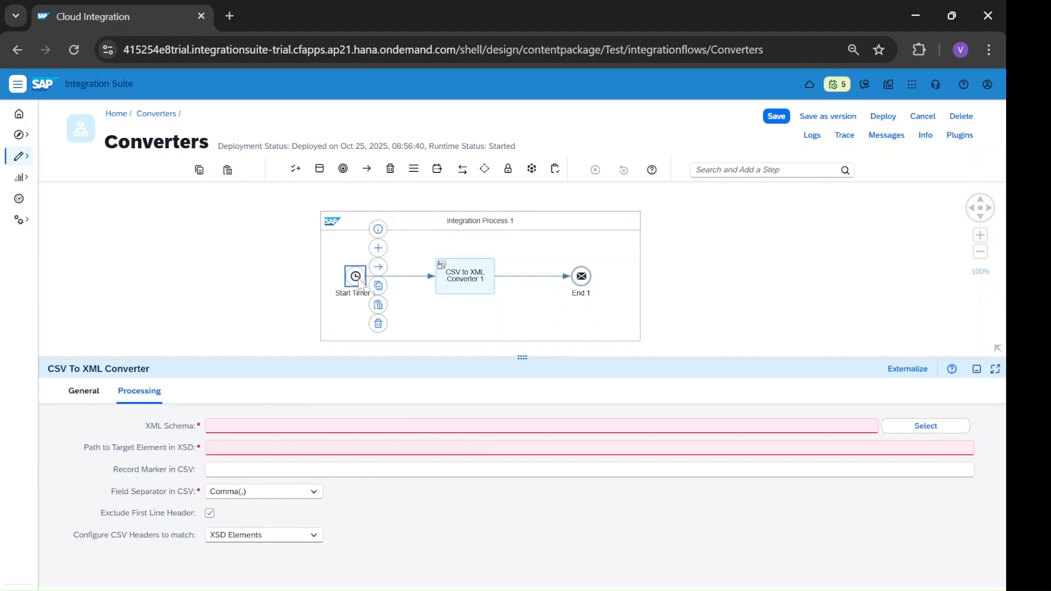
left_click(378, 249)
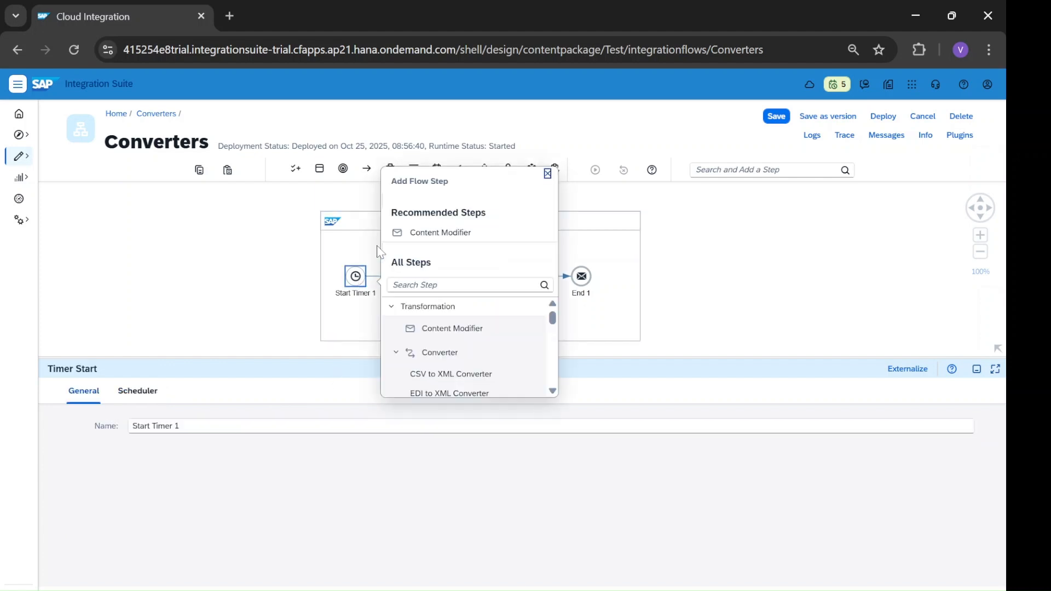
left_click(427, 230)
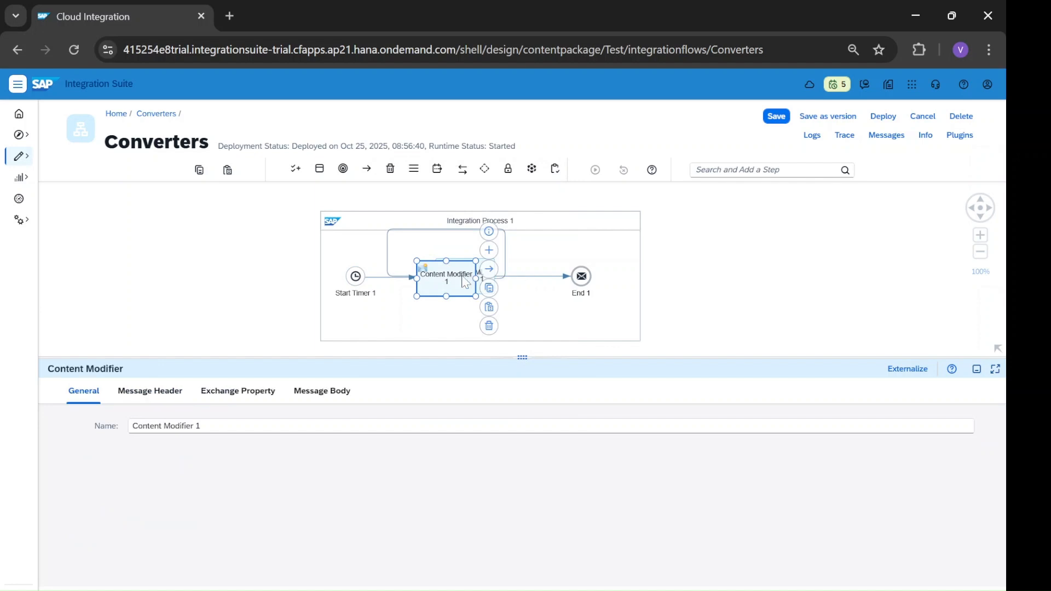
left_click(573, 222)
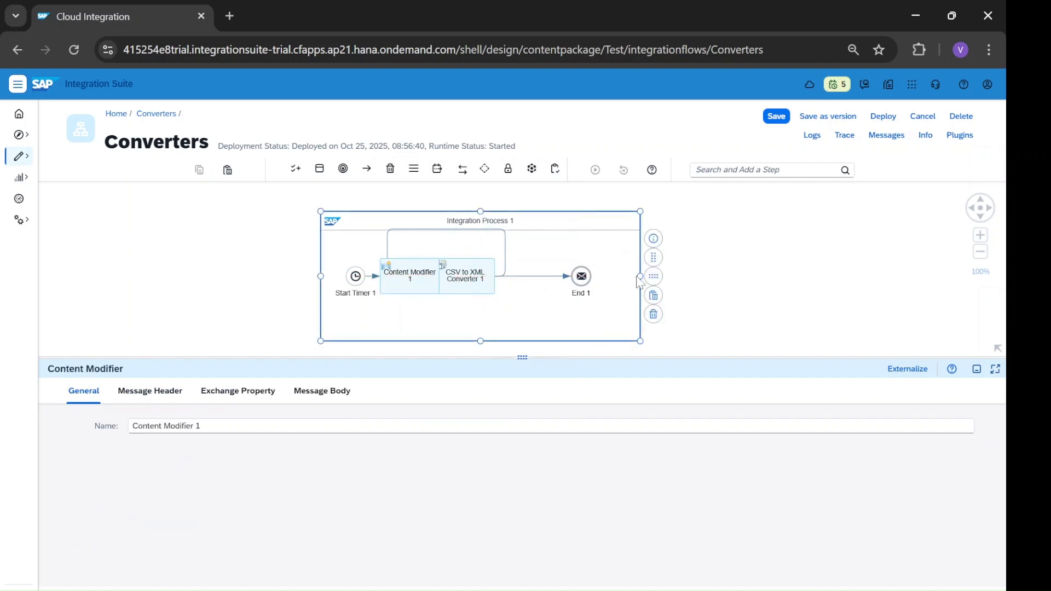
left_click_drag(640, 277, 654, 277)
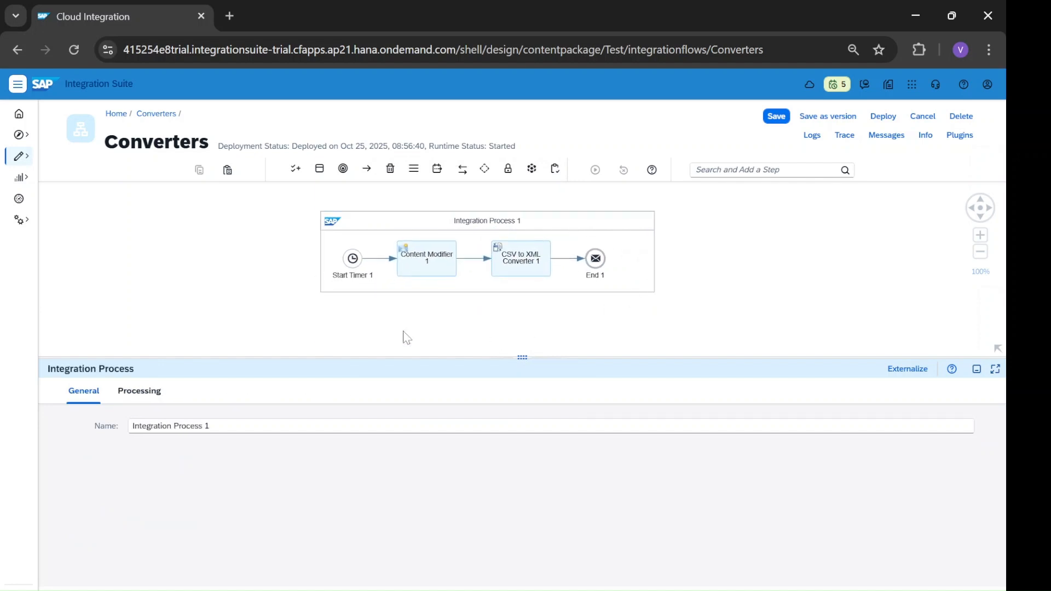
- Open the Content Modifier's message body settings and switch to Notepad++ to get the sample CSV data
left_click(422, 260)
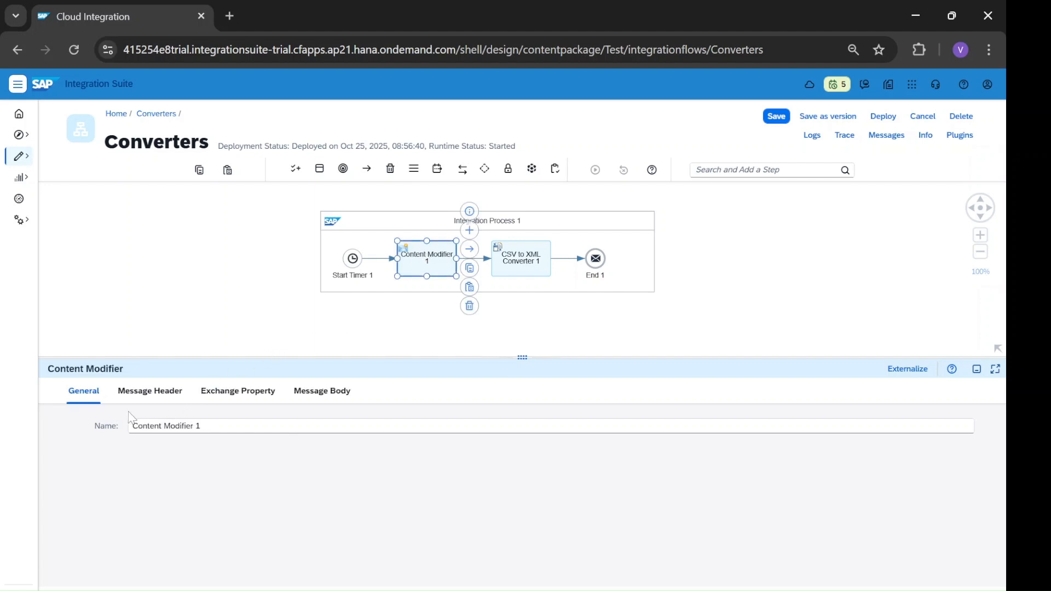
left_click(320, 392)
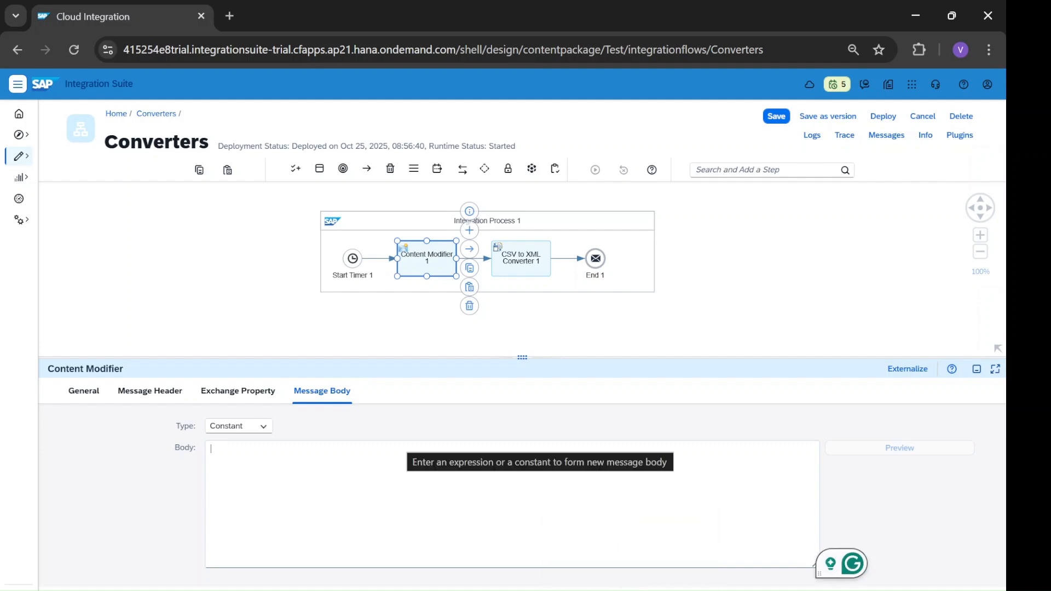
left_click(638, 581)
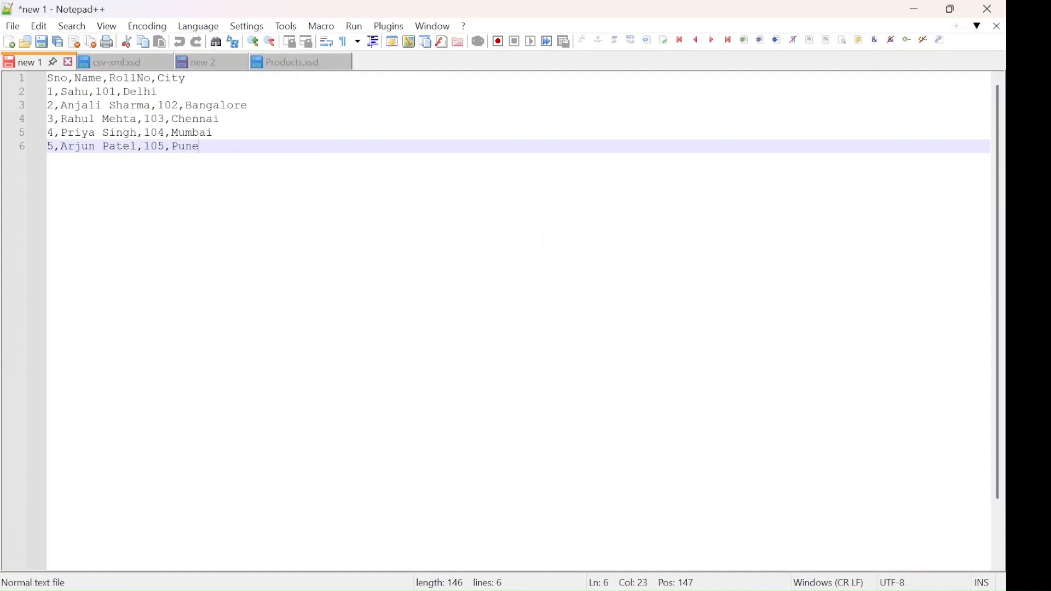
- Examine the header row and the data records of the sample CSV text in the new 1 file
left_click(186, 79)
key("shift+Left")
key("shift+Left")
key("shift+Left")
key("shift+Left")
key("shift+Left")
key("shift+Left")
key("shift+Left")
key("shift+Left")
key("shift+Left")
key("shift+Left")
key("shift+Left")
key("shift+Left")
key("shift+Left")
key("shift+Left")
key("shift+Left")
key("shift+Left")
key("shift+Left")
key("shift+Left")
key("shift+Left")
key("shift+Left")
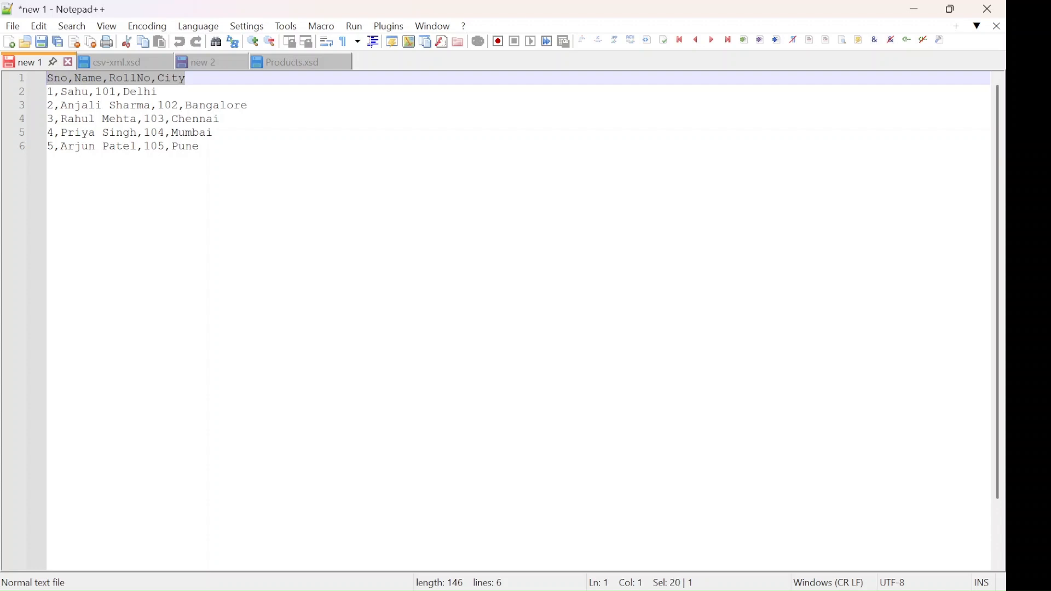
key("ctrl+End")
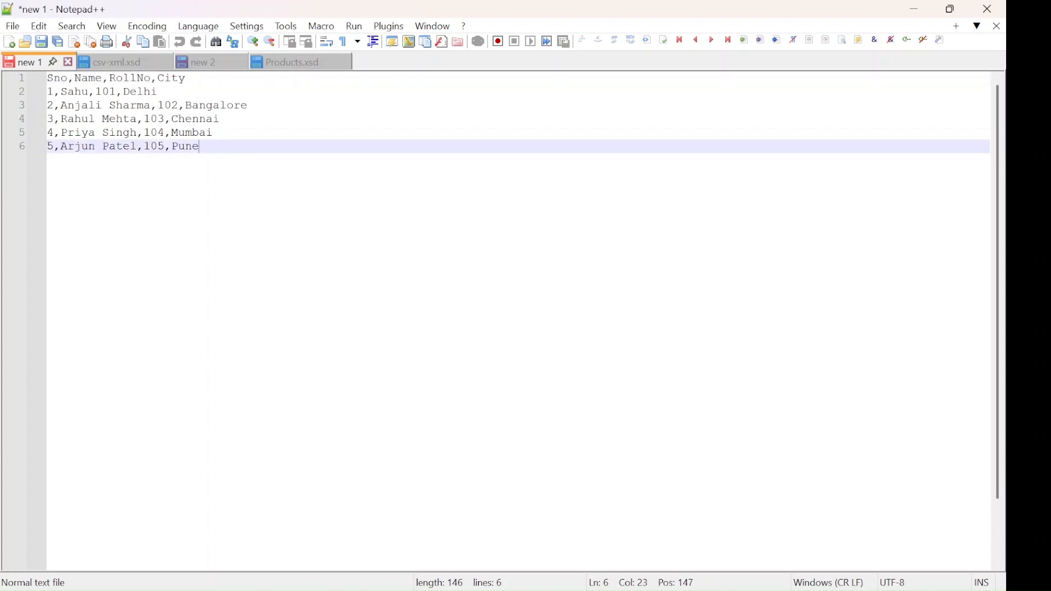
left_click(97, 92)
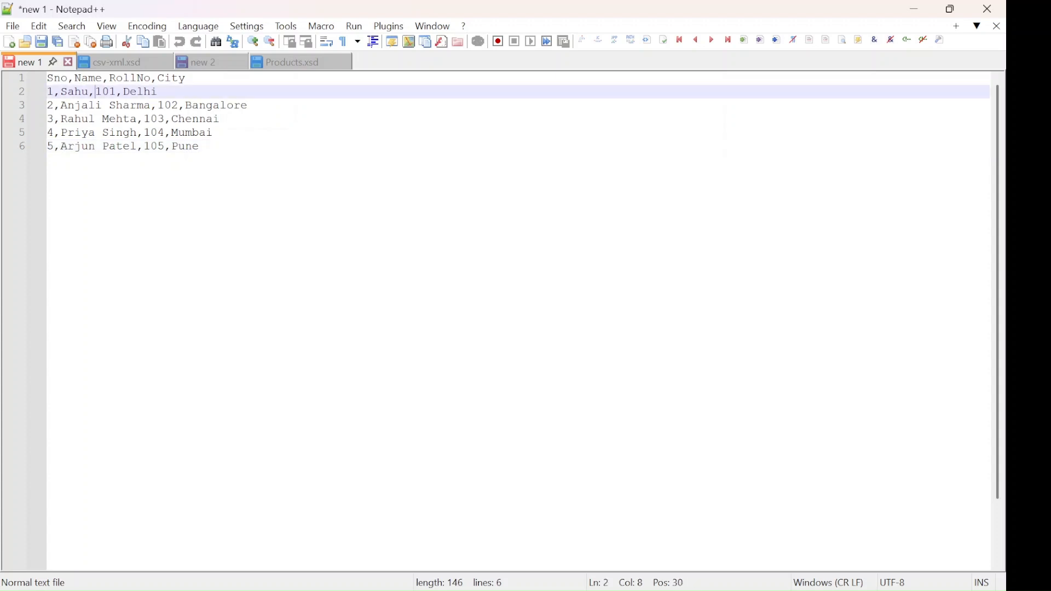
- Copy the entire sample CSV text, including its header row
left_click_drag(200, 146, 47, 78)
key("ctrl+c")
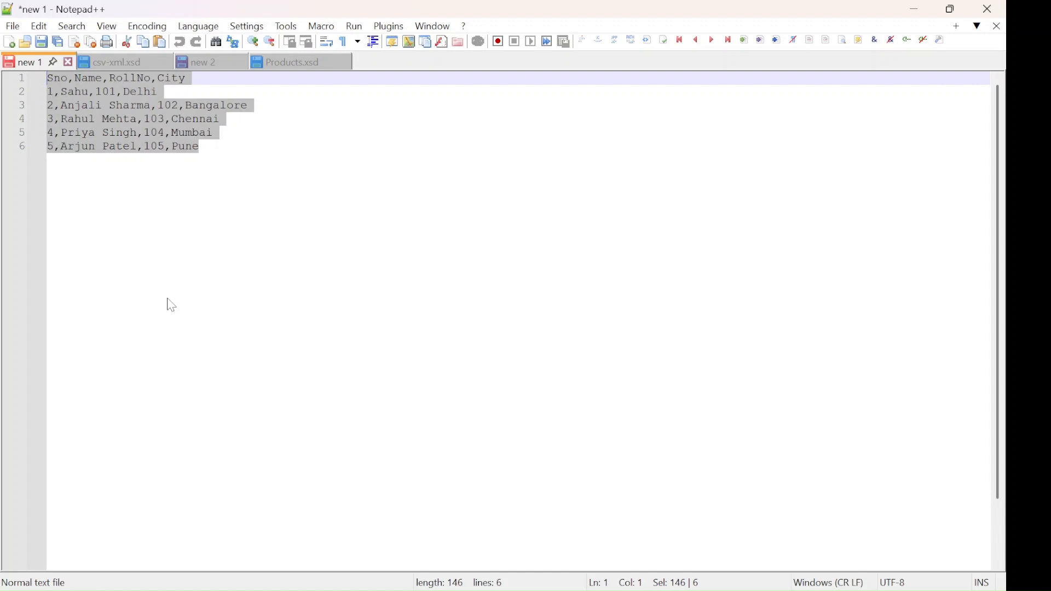
- Switch back to the Integration Suite and paste the copied CSV text into the Content Modifier's message body
key("alt+Tab")
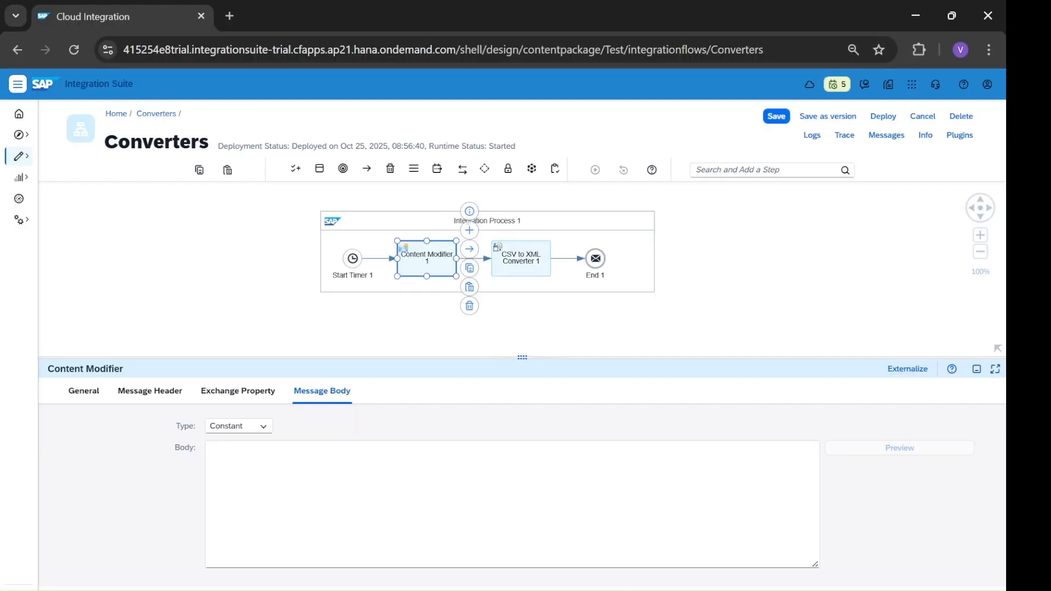
key("ctrl+v")
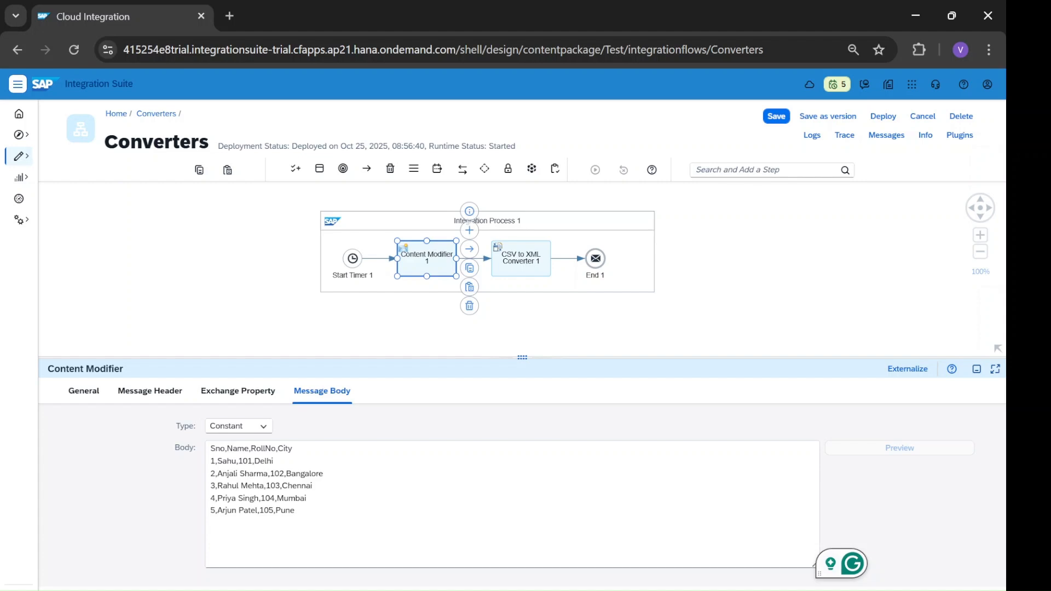
- Open the processing settings of CSV to XML Converter 1 and enlarge the area that shows them
left_click(527, 262)
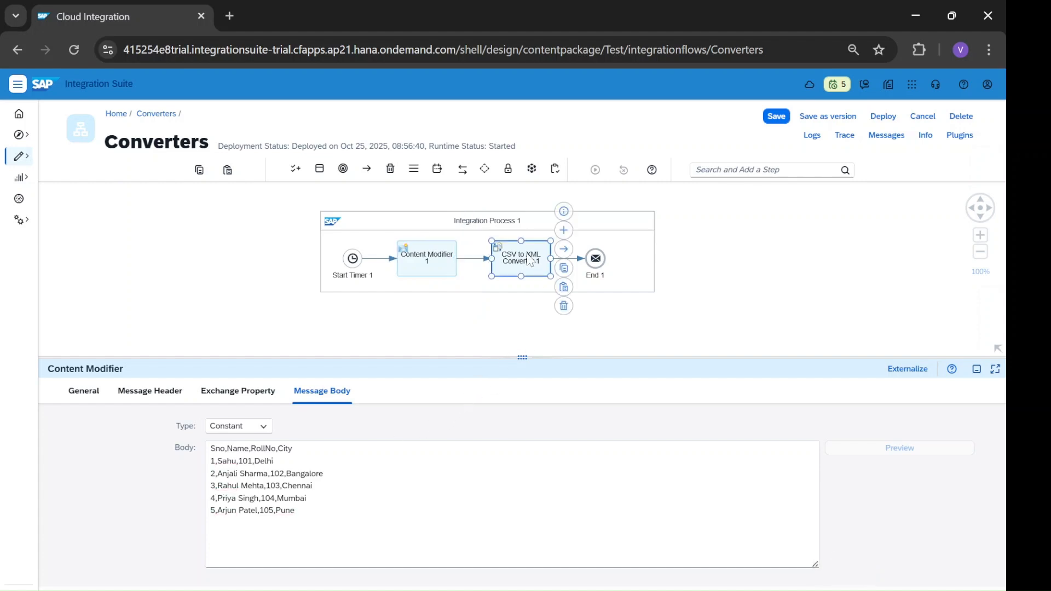
left_click_drag(517, 355, 520, 311)
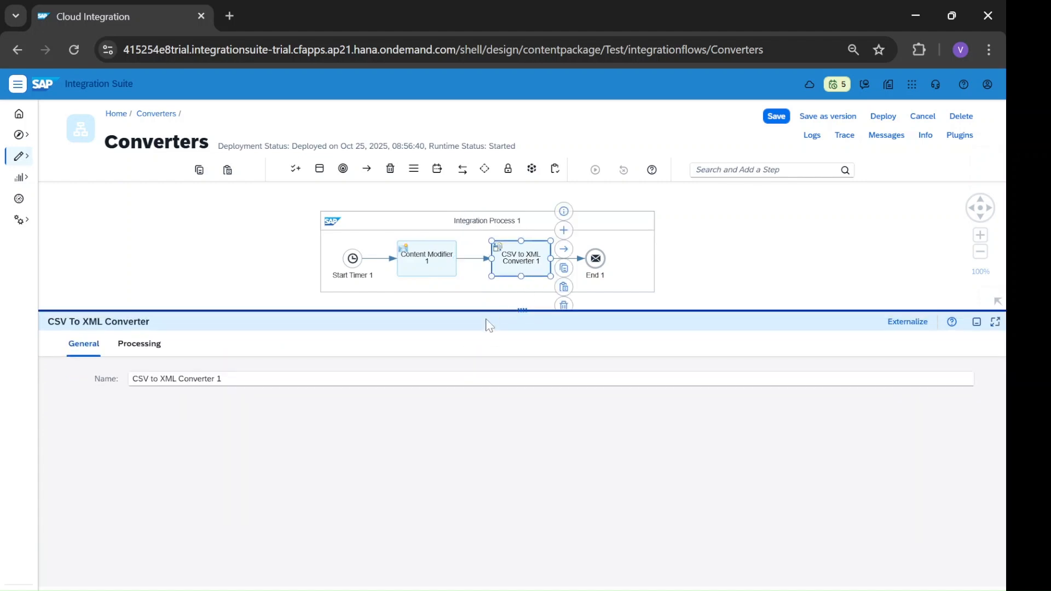
left_click(157, 346)
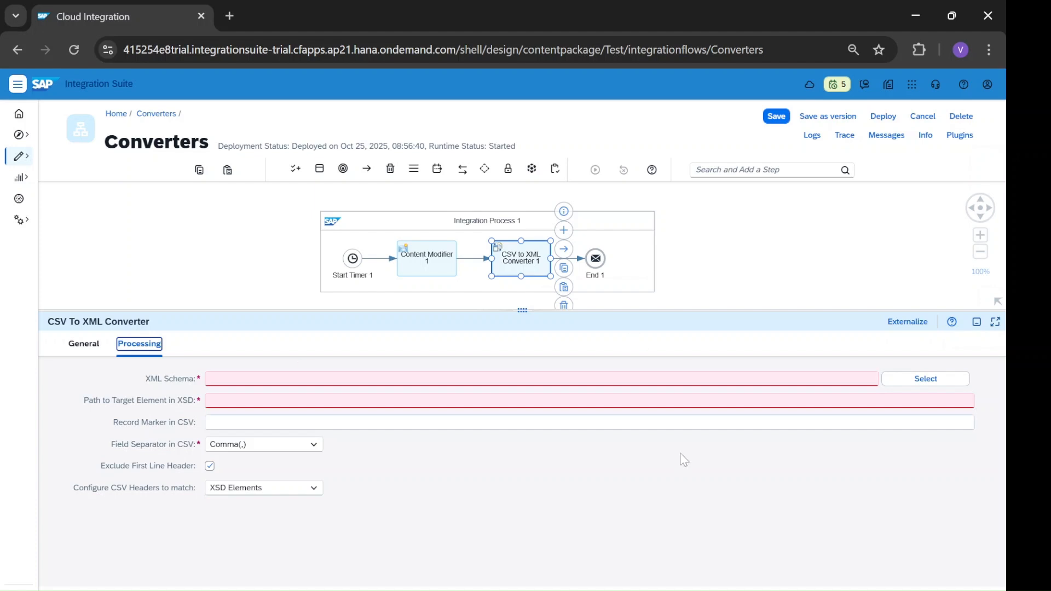
- Switch to Notepad++ and examine the root element, the repeating child element and the fields defined in csv-xml.xsd
left_click(630, 590)
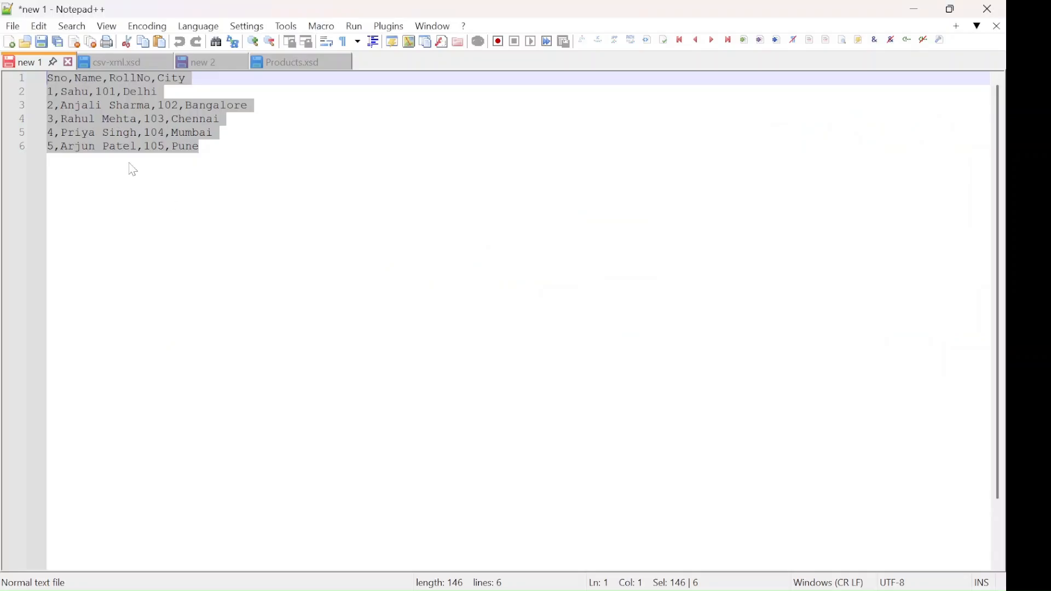
left_click(133, 169)
left_click(117, 64)
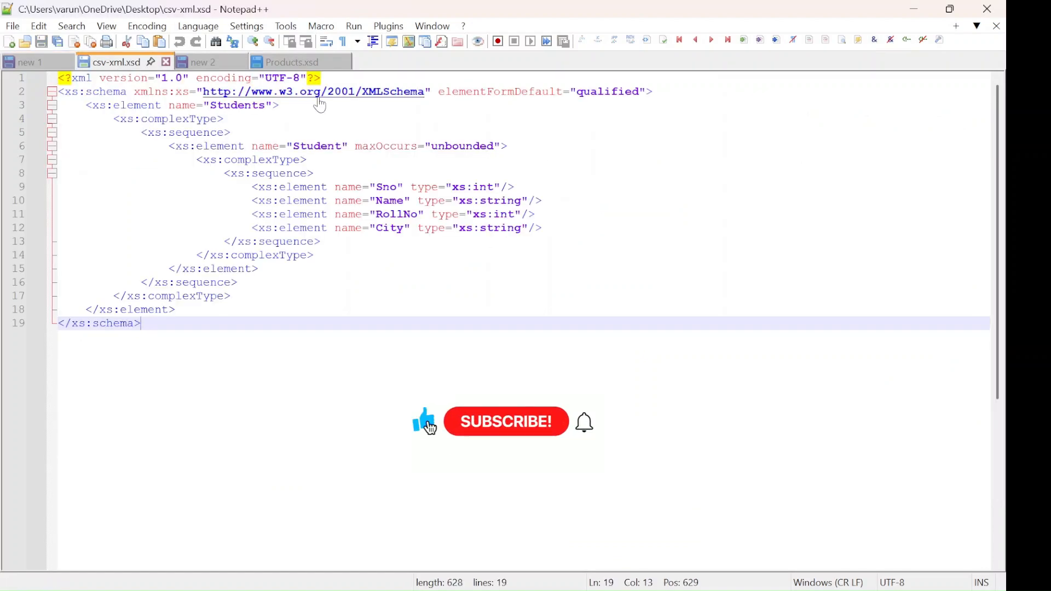
left_click_drag(281, 106, 88, 118)
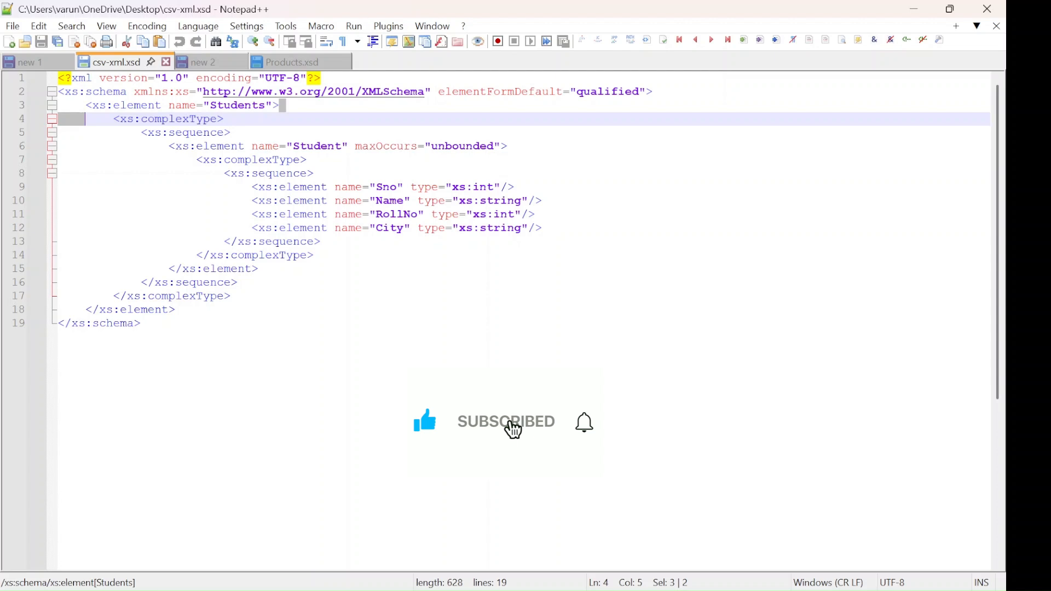
left_click_drag(509, 146, 141, 146)
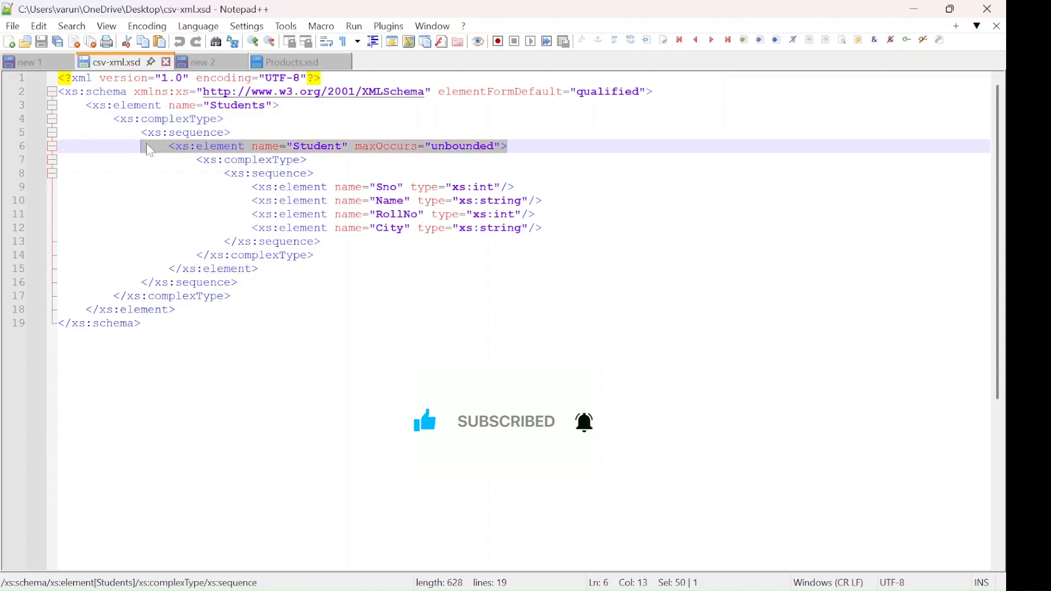
left_click_drag(322, 242, 251, 186)
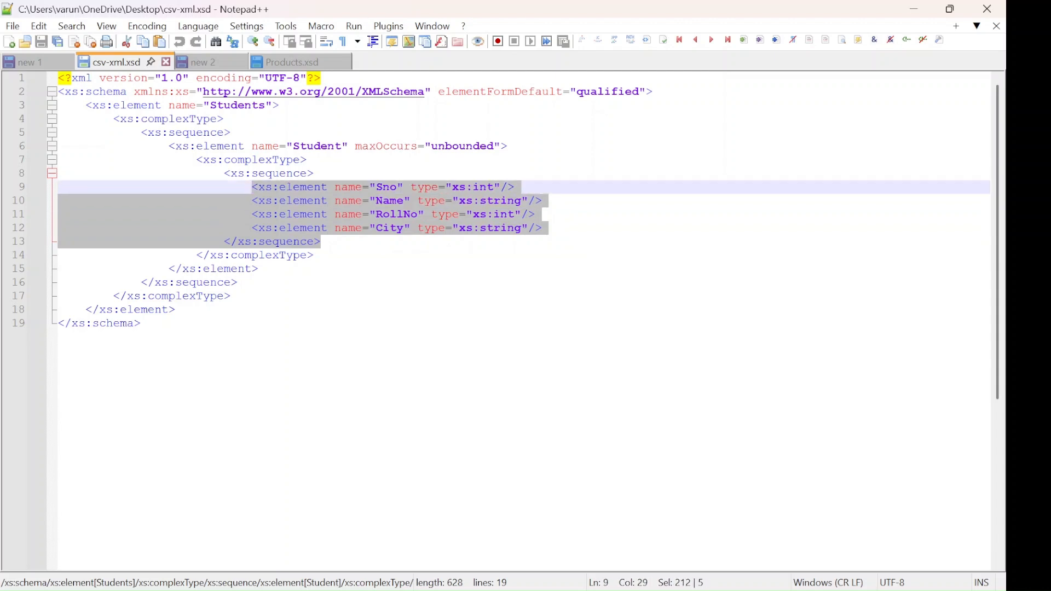
left_click(315, 255)
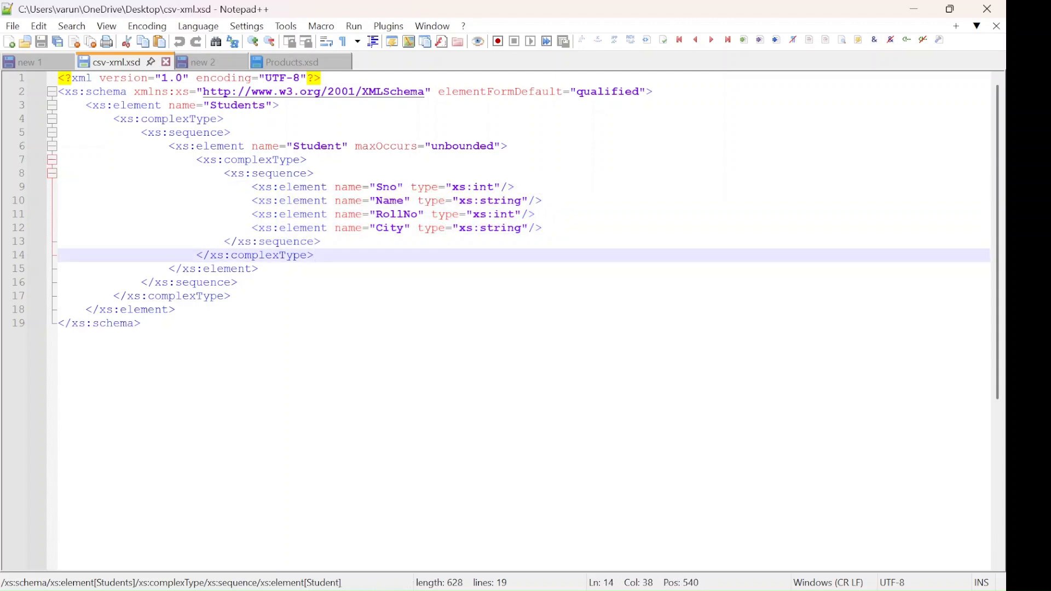
left_click_drag(286, 146, 508, 146)
left_click(314, 174)
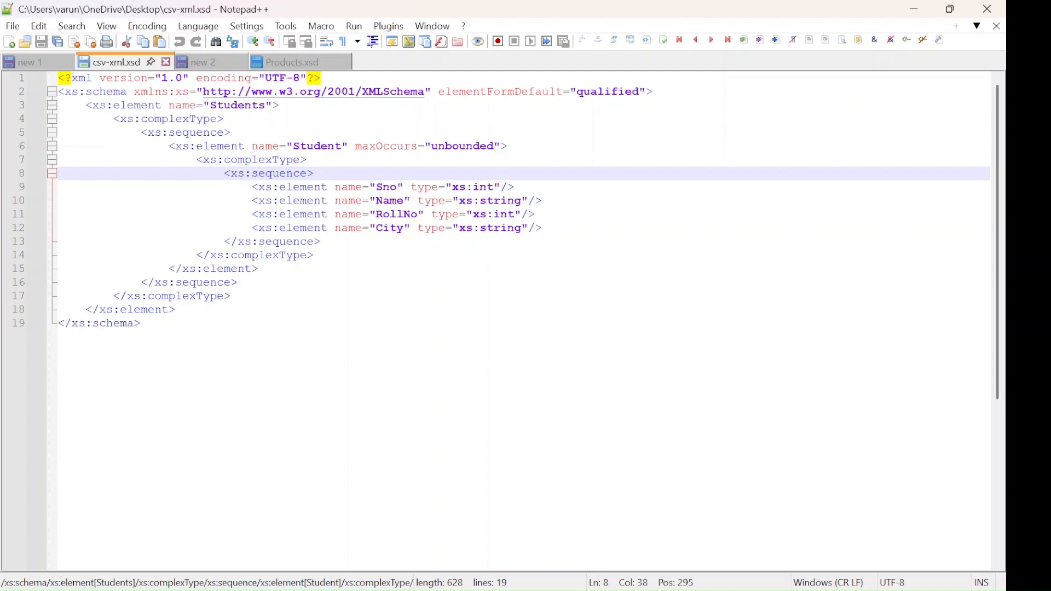
- Add the generic path pattern /root/child_node below the schema in csv-xml.xsd, leaving four blank lines between them
left_click(141, 324)
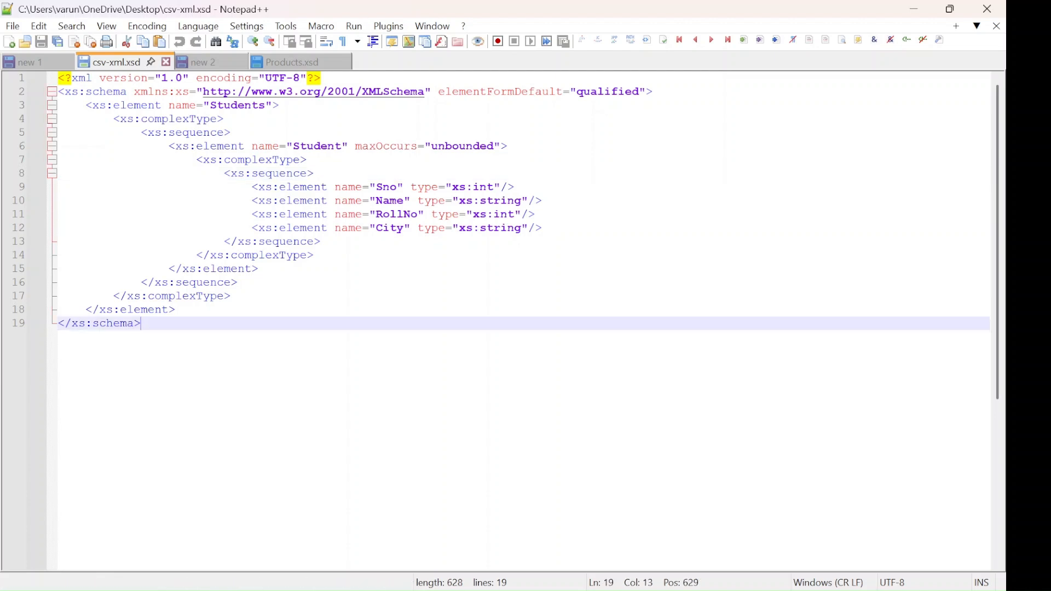
key("Return")
key("Return")
key("Return")
key("Return")
key("Return")
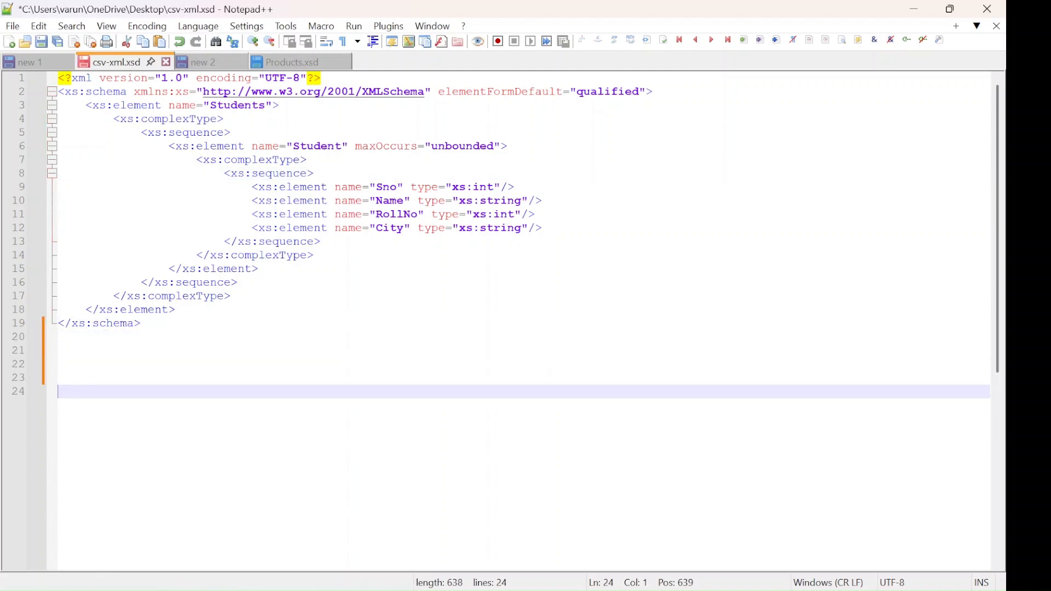
type("/ro")
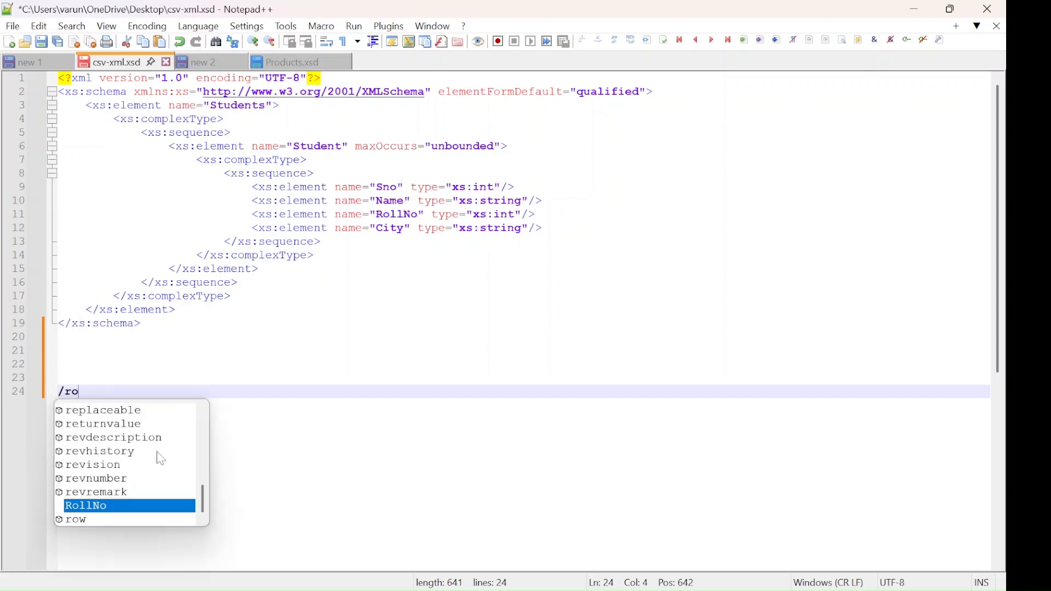
type("ot/child")
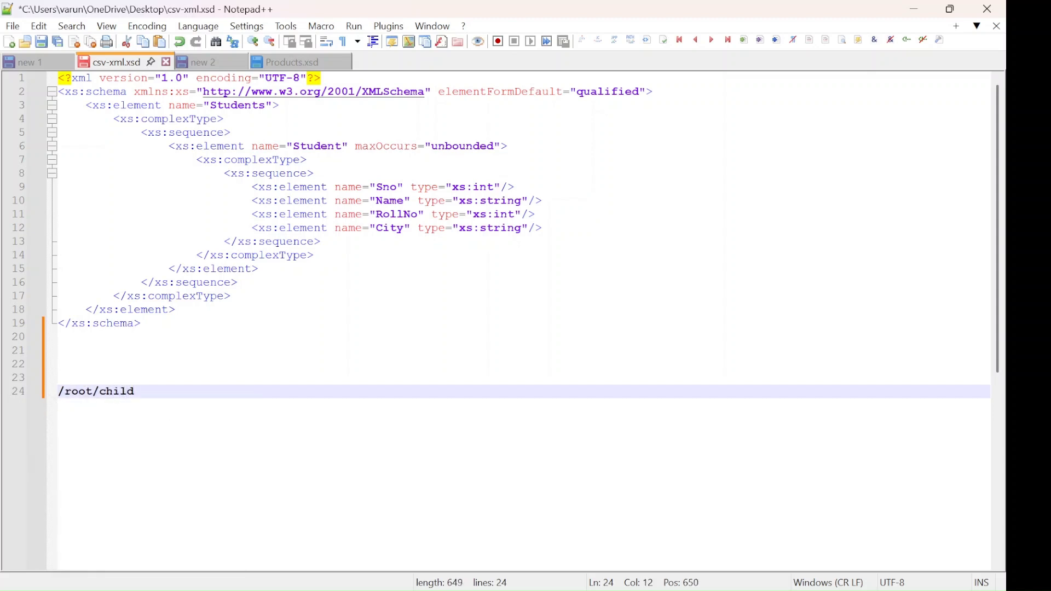
type("_node")
key("Return")
key("Return")
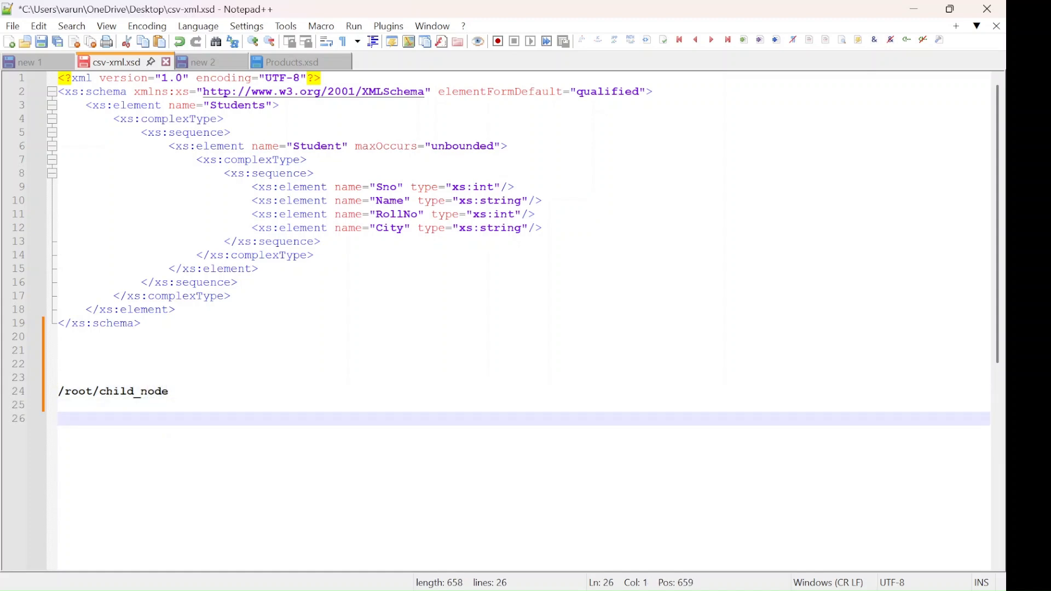
- Write the path /Students/Student below the generic pattern, using the root and child element names from the schema
type("/")
left_click_drag(279, 105, 212, 105)
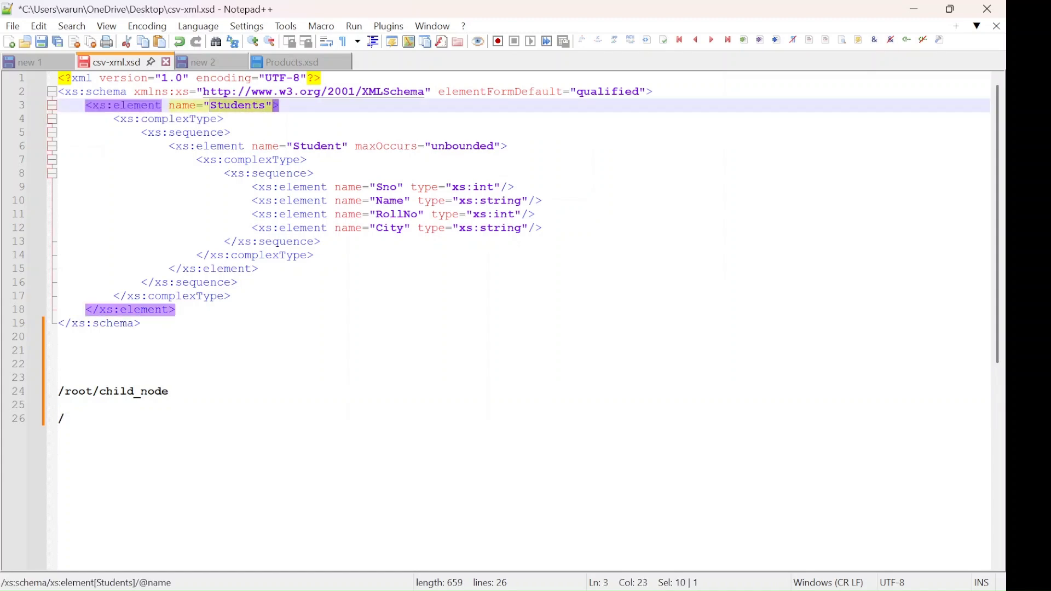
double_click(240, 111)
key("ctrl+c")
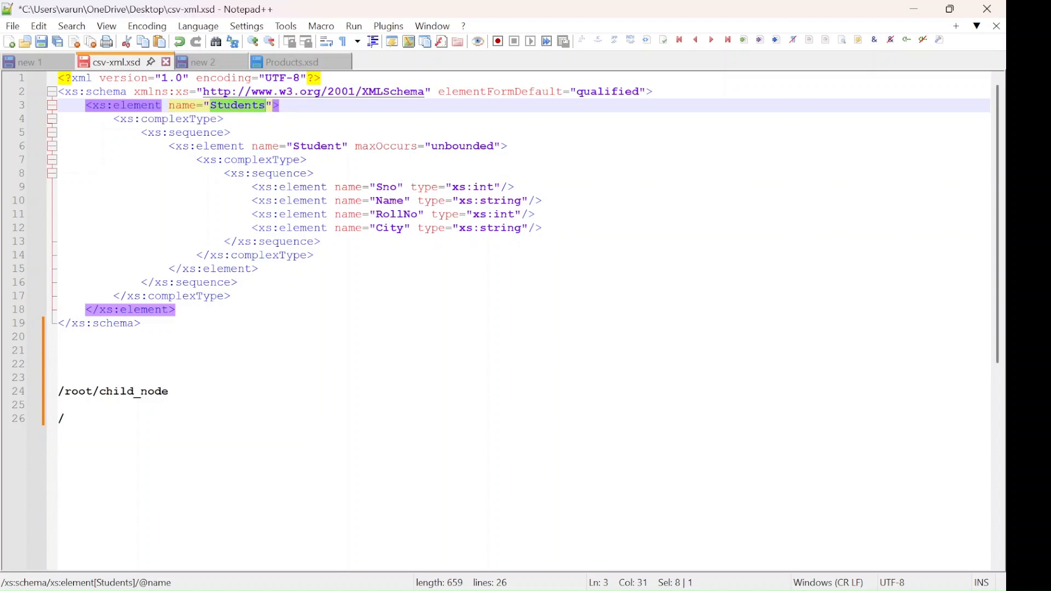
left_click(65, 418)
key("ctrl+v")
type("/")
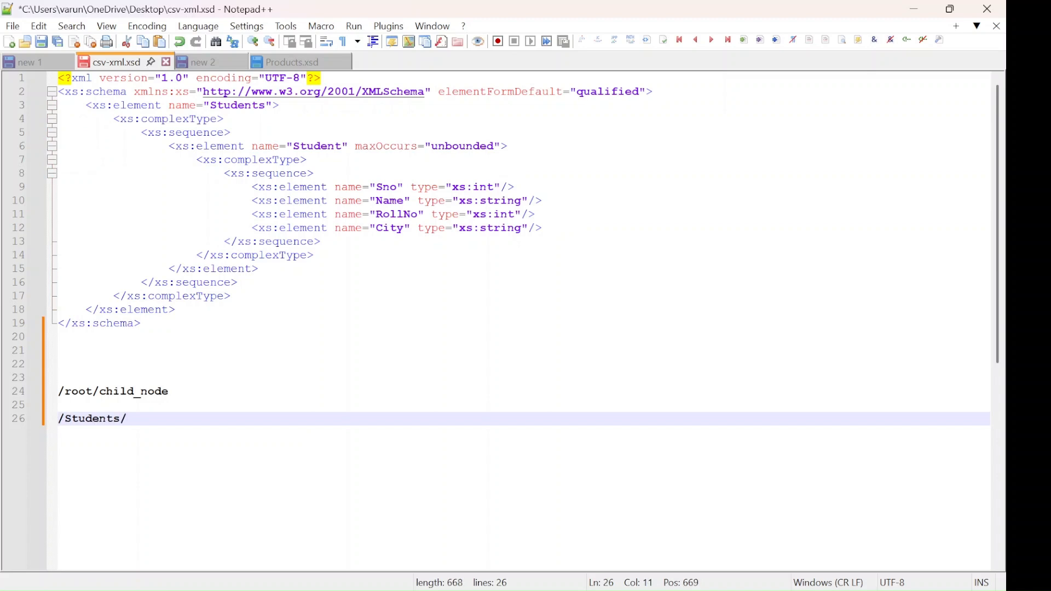
double_click(320, 148)
key("ctrl+c")
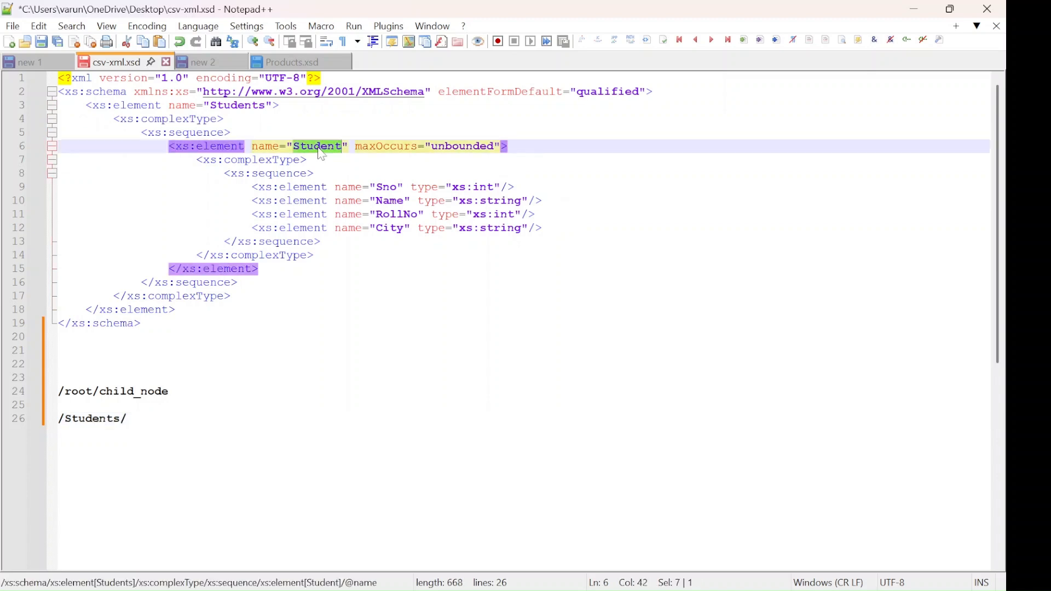
left_click(127, 418)
key("ctrl+v")
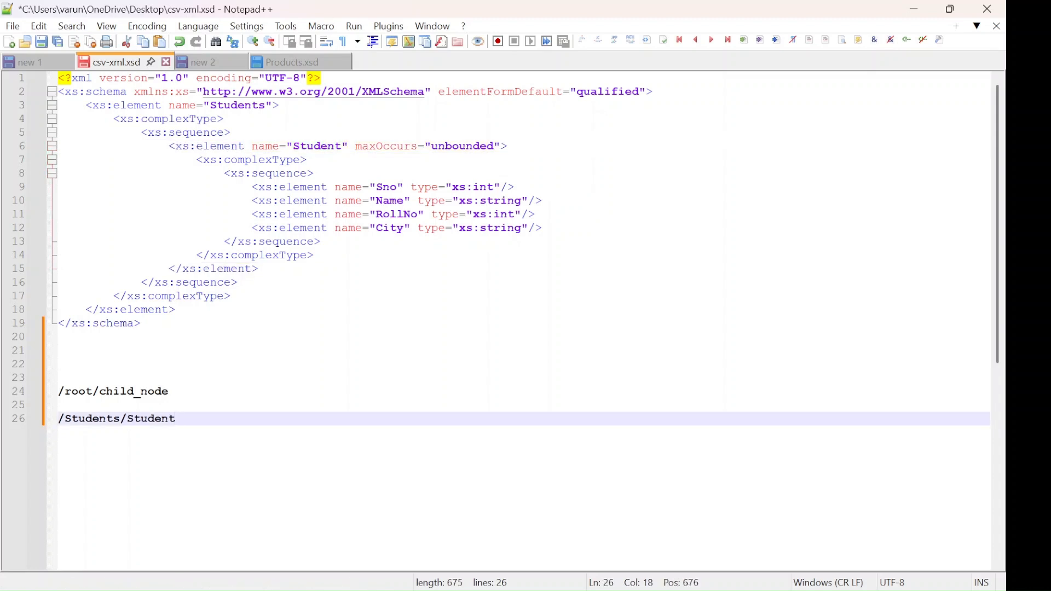
- Copy the /Students/Student path into the converter's Path to Target Element in XSD setting in the Integration Suite
key("shift+Home")
key("ctrl+c")
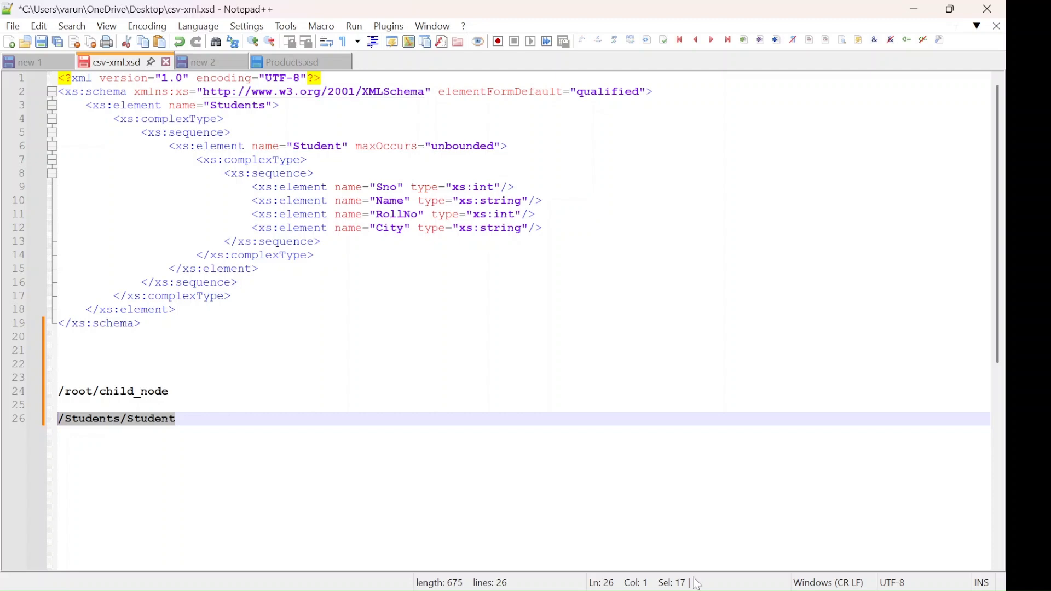
key("alt+Tab")
left_click(389, 400)
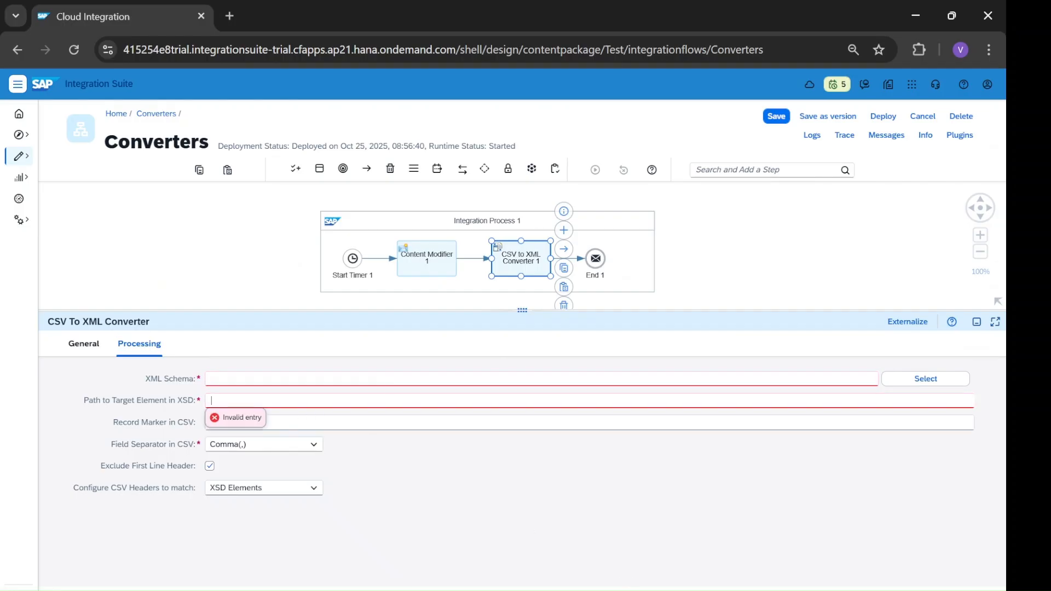
key("ctrl+v")
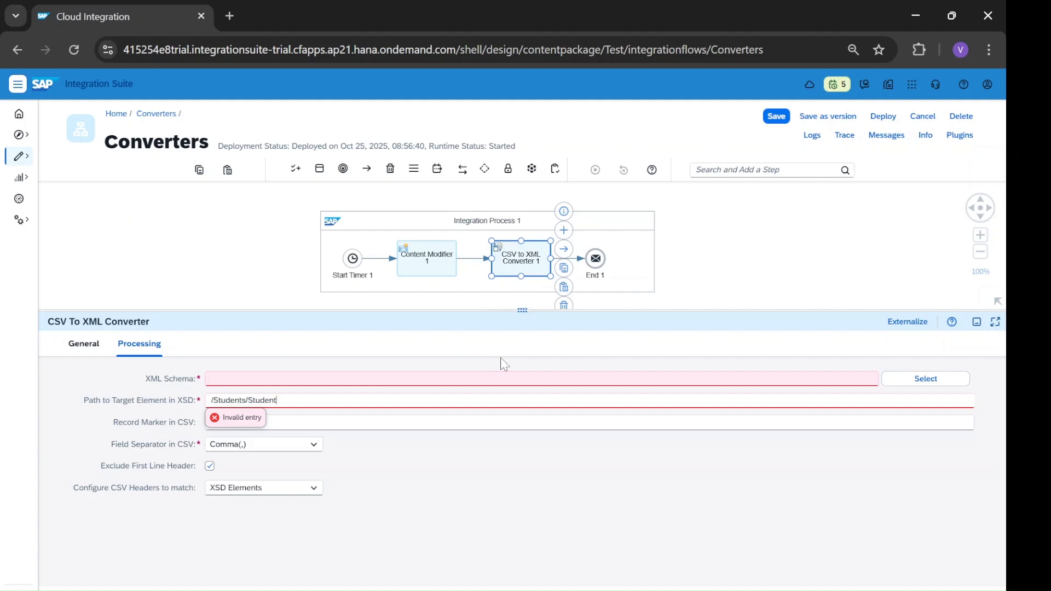
left_click(494, 441)
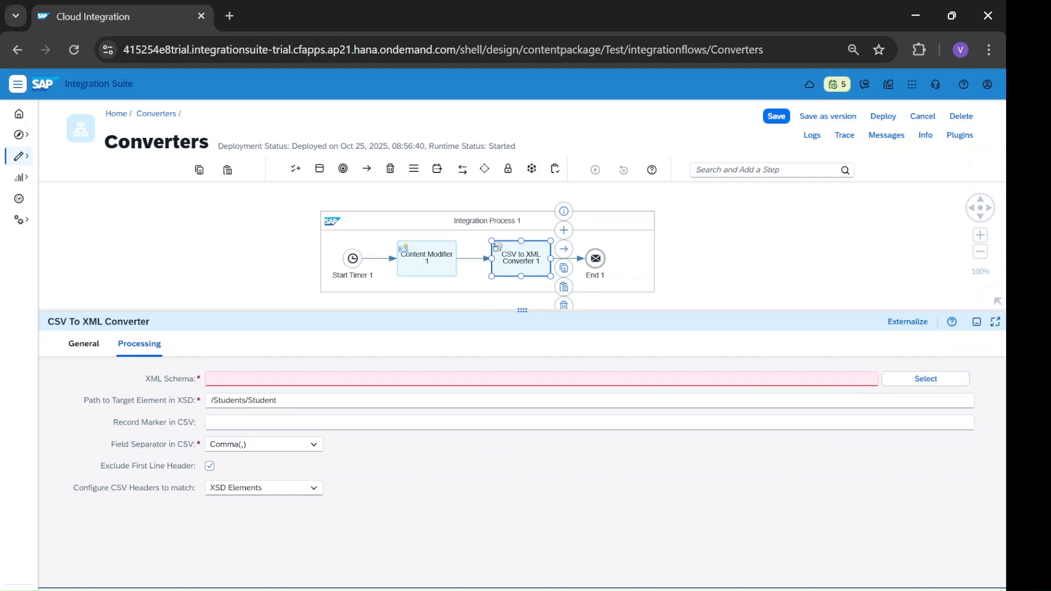
- Check the full schema text in Notepad++, and set the converter's XML Schema to csv-xml in the Integration Suite
key("alt+Tab")
left_click(60, 351)
left_click_drag(60, 336, 66, 78)
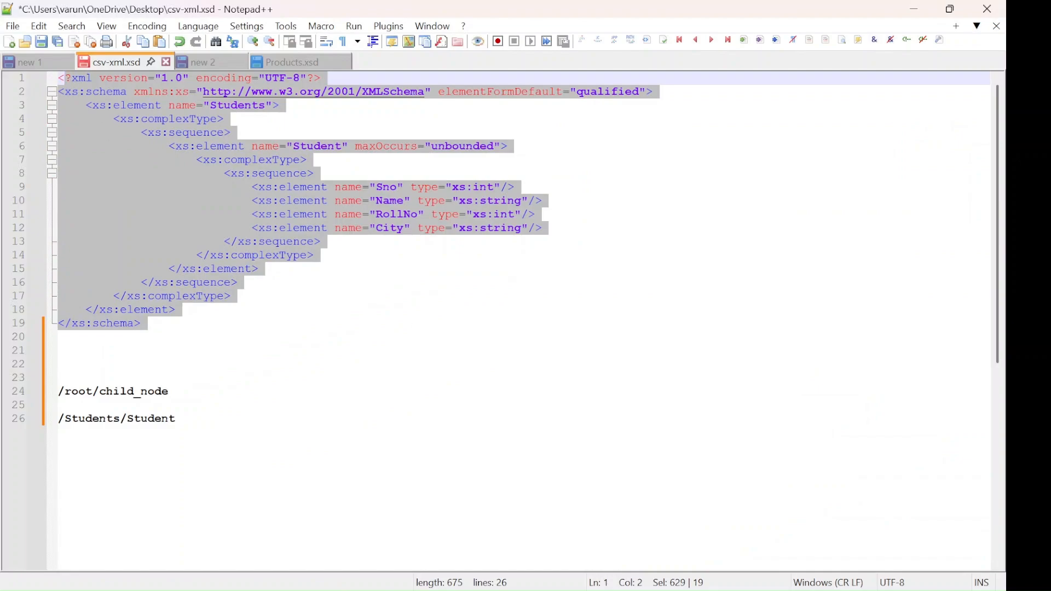
key("alt+Tab")
left_click(925, 380)
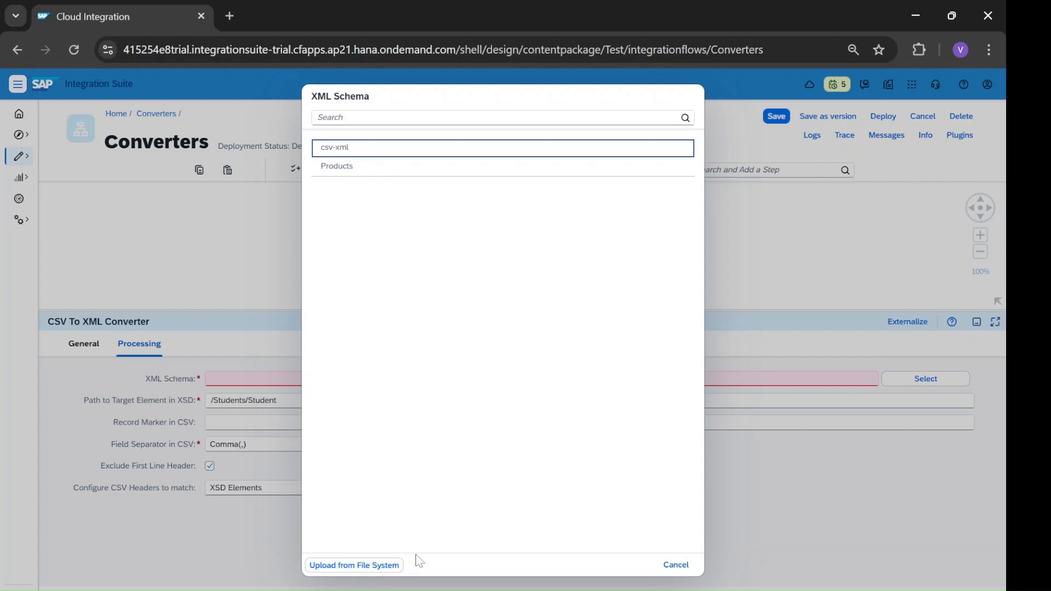
left_click(357, 149)
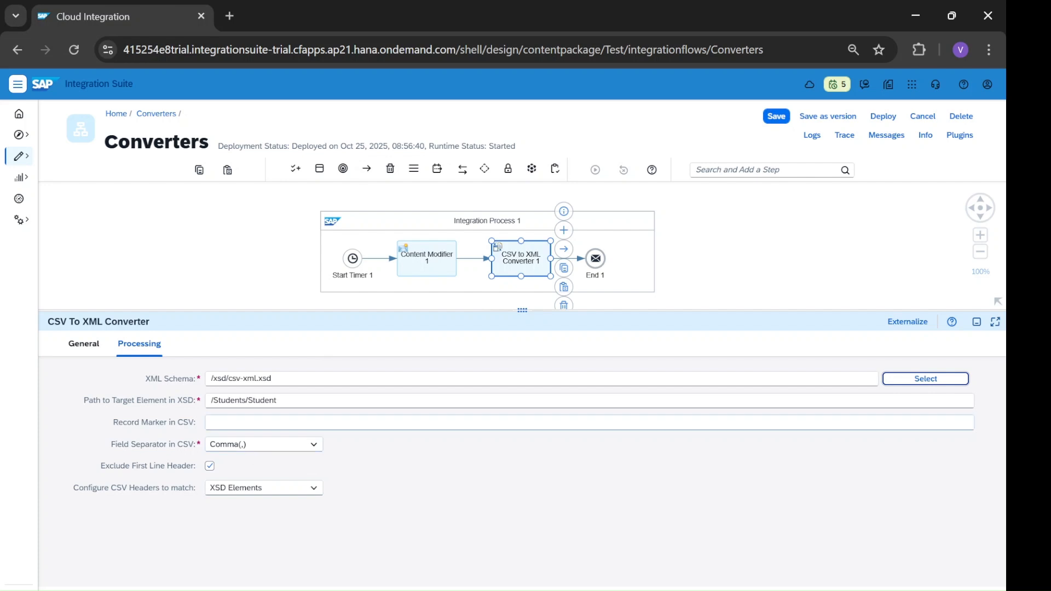
left_click(235, 423)
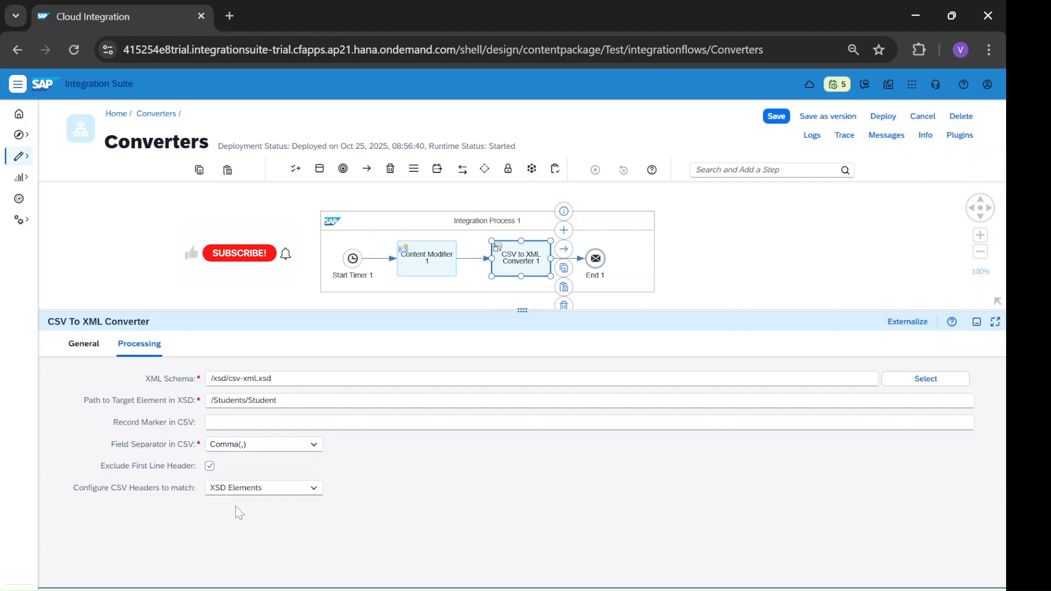
left_click(313, 487)
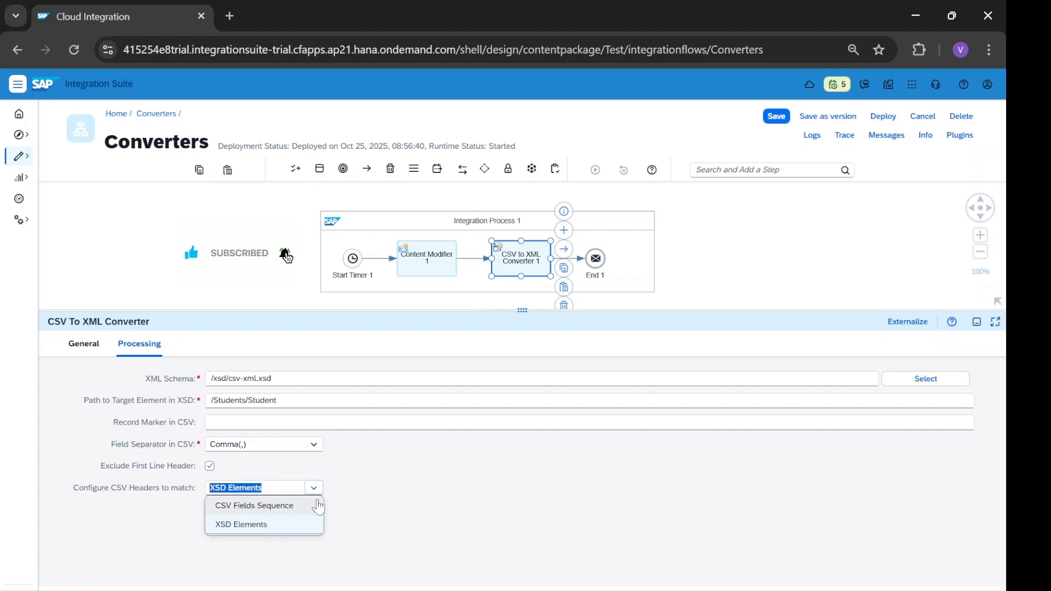
left_click(420, 489)
- Collapse the converter's settings, save the Converters integration flow and deploy it with trace activated
left_click(976, 322)
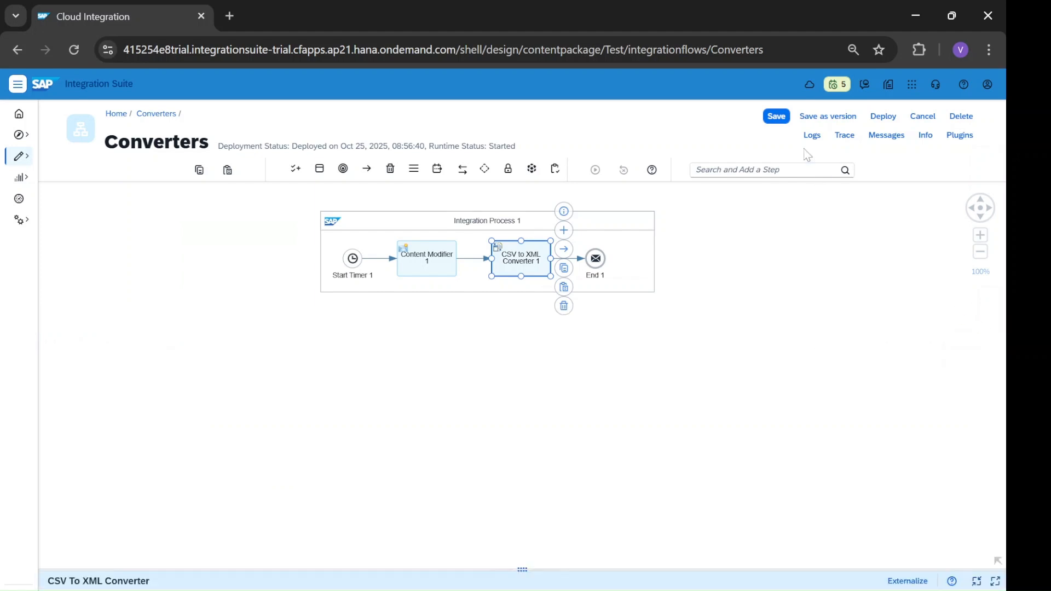
left_click(775, 117)
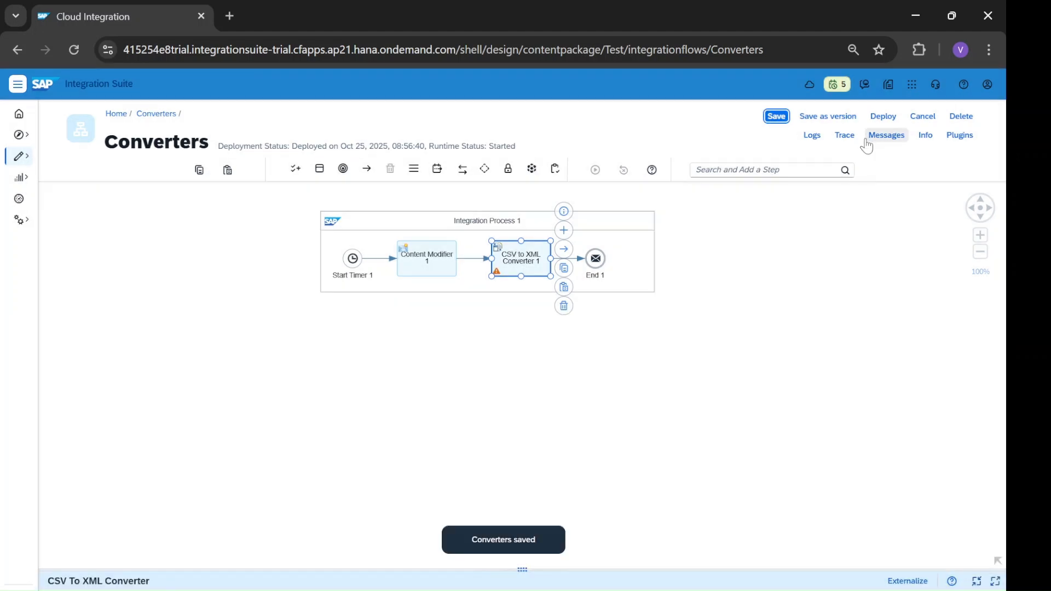
left_click(845, 135)
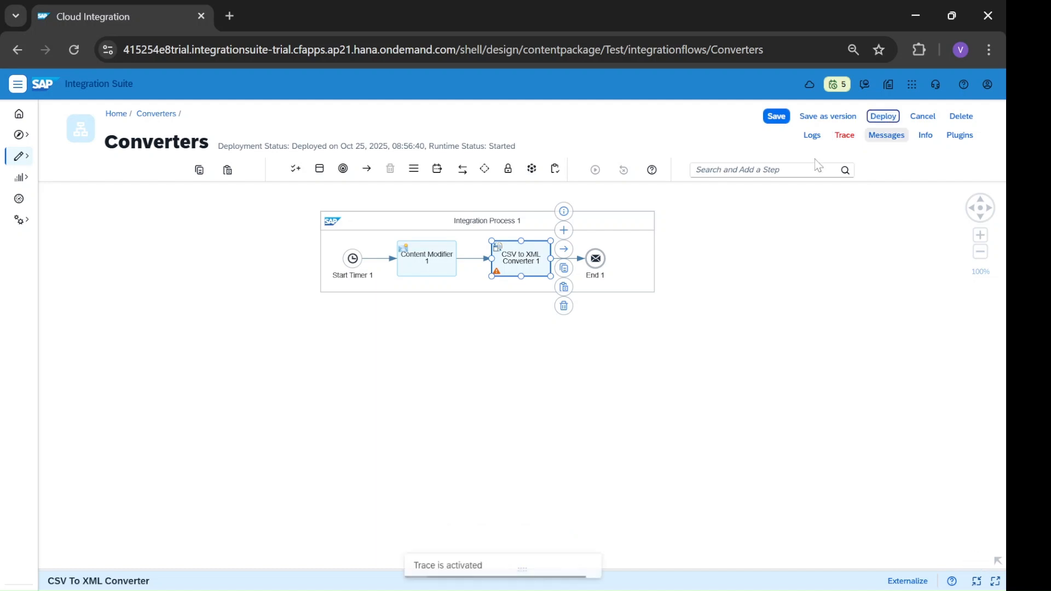
left_click(883, 116)
left_click(568, 370)
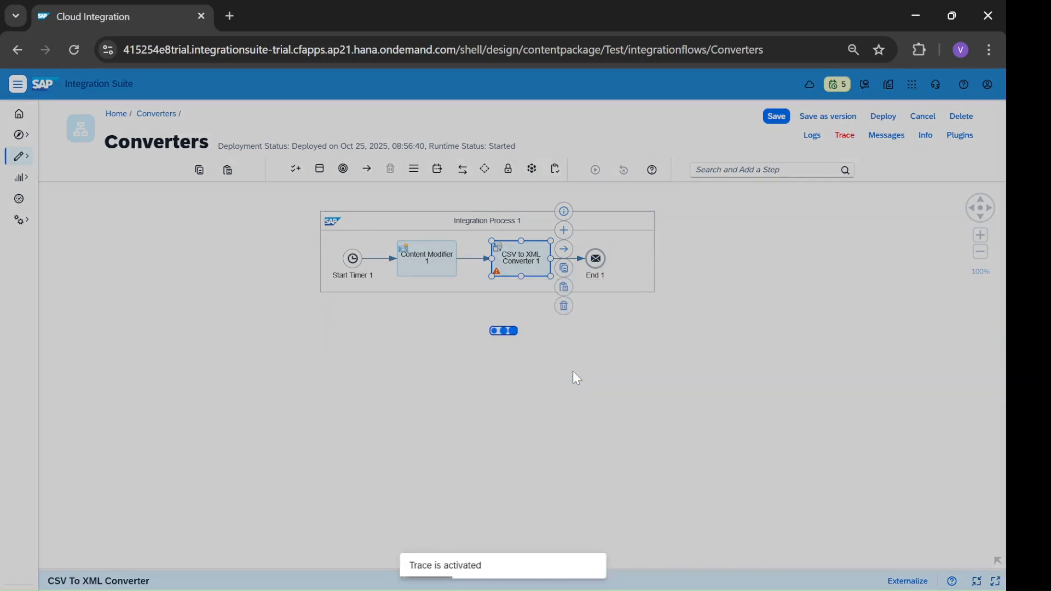
- List the processed messages of the Converters flow and activate inline debugging for the newest run
left_click(573, 361)
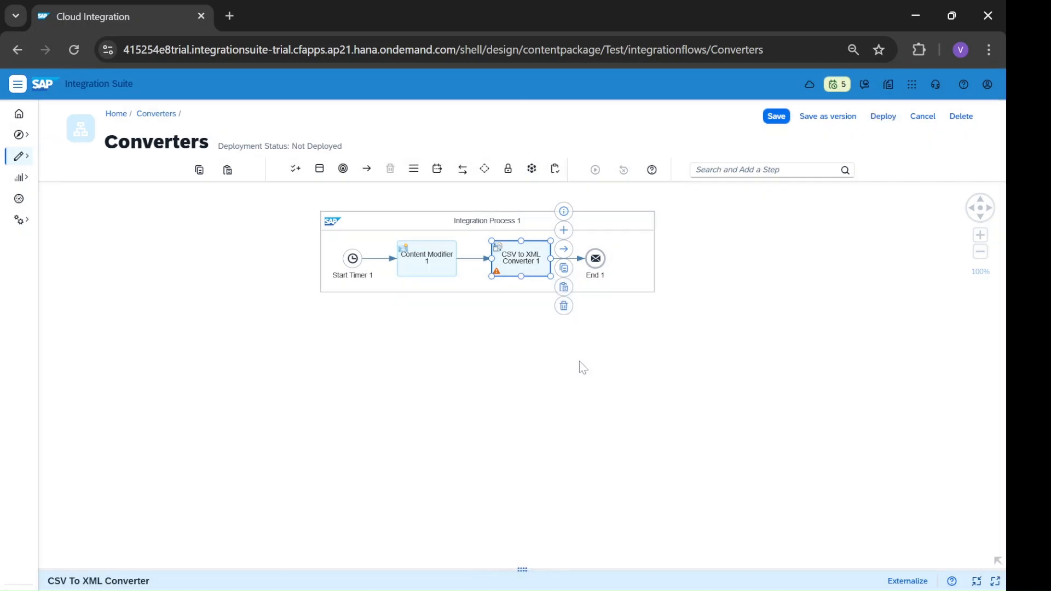
left_click(704, 335)
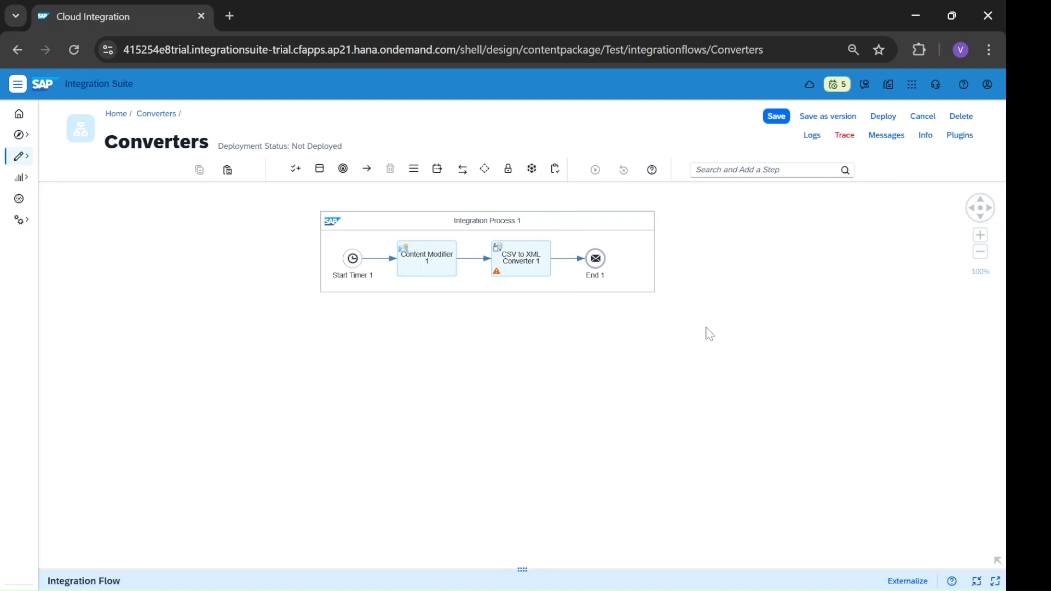
left_click(885, 136)
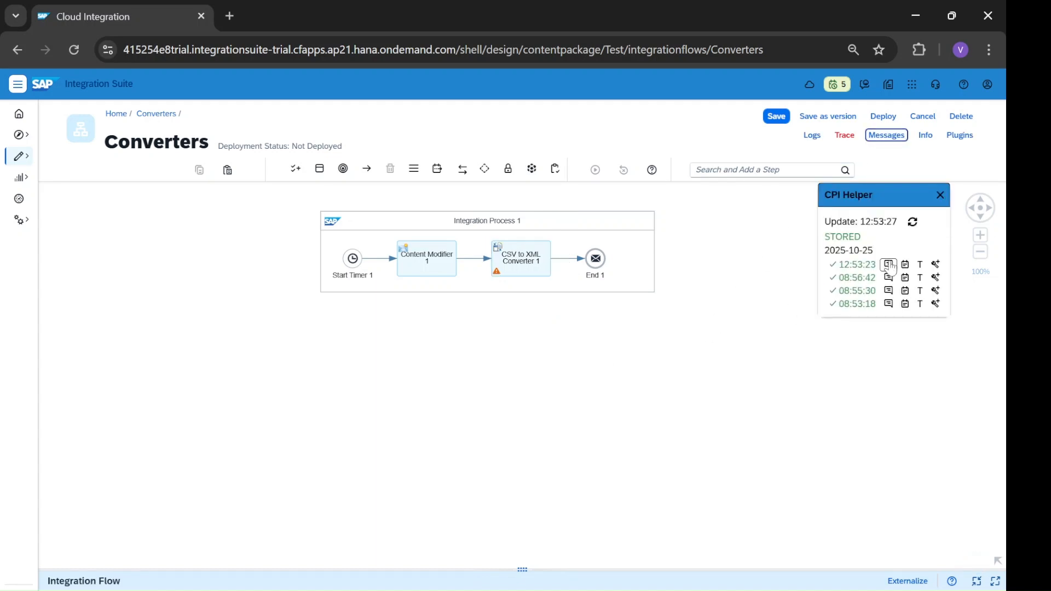
left_click(935, 264)
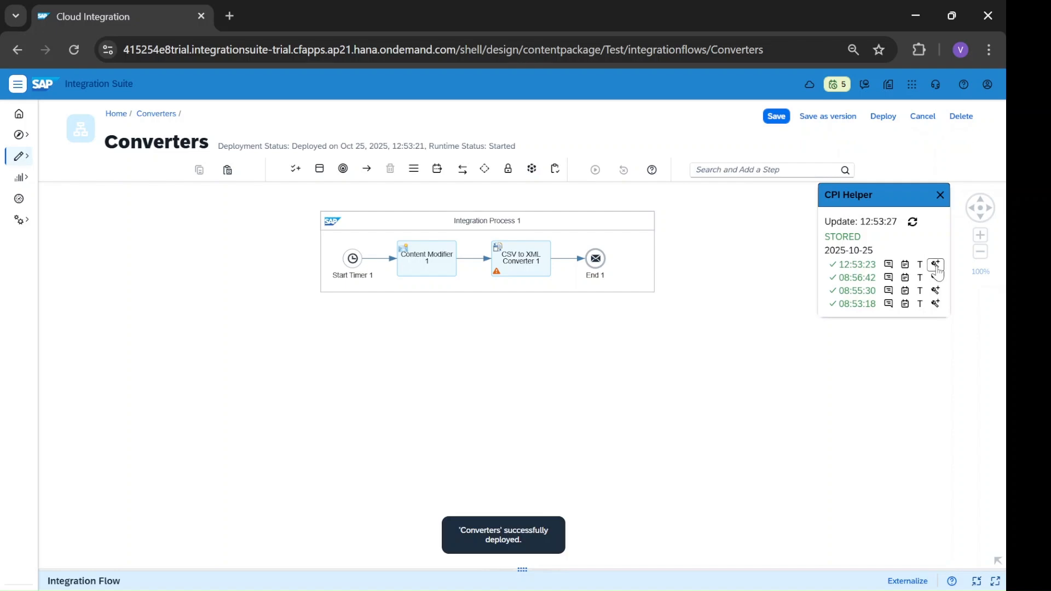
- Open the traced content at the CSV to XML Converter and inspect the beautified message body entering it
left_click(521, 259)
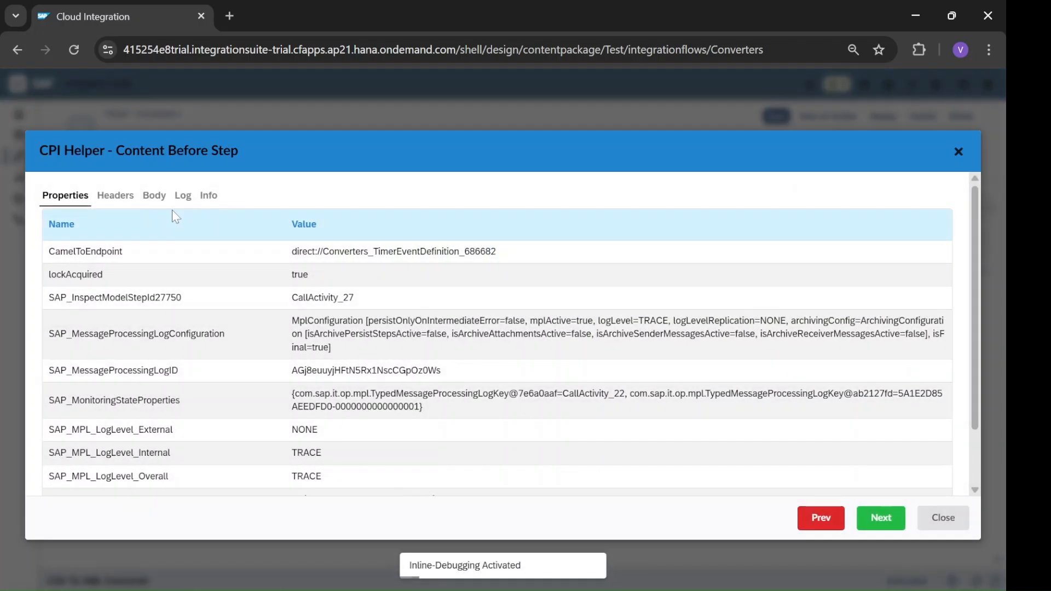
left_click(154, 196)
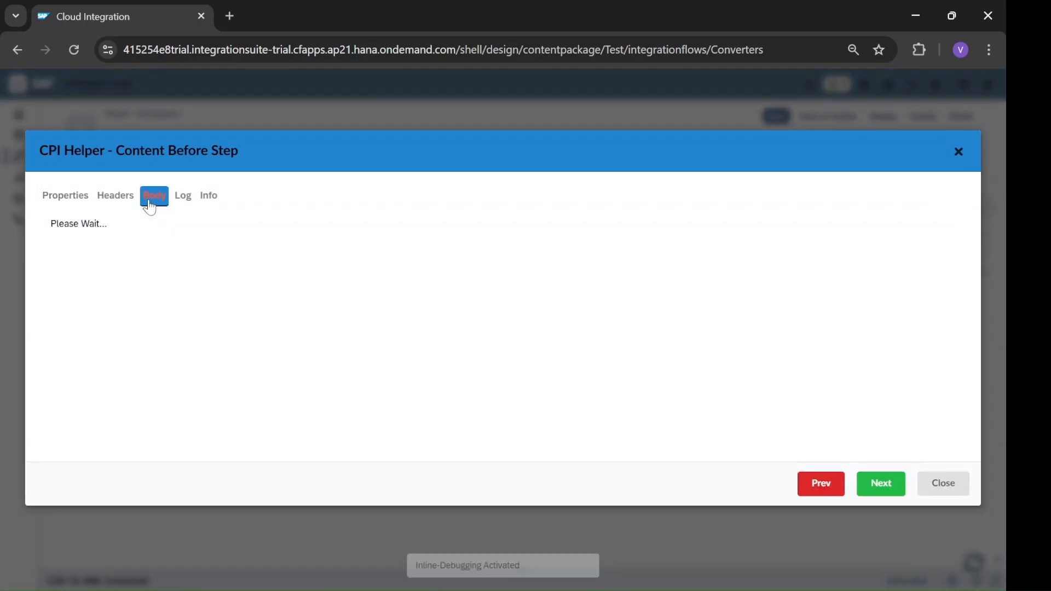
left_click(64, 214)
left_click_drag(206, 303, 70, 237)
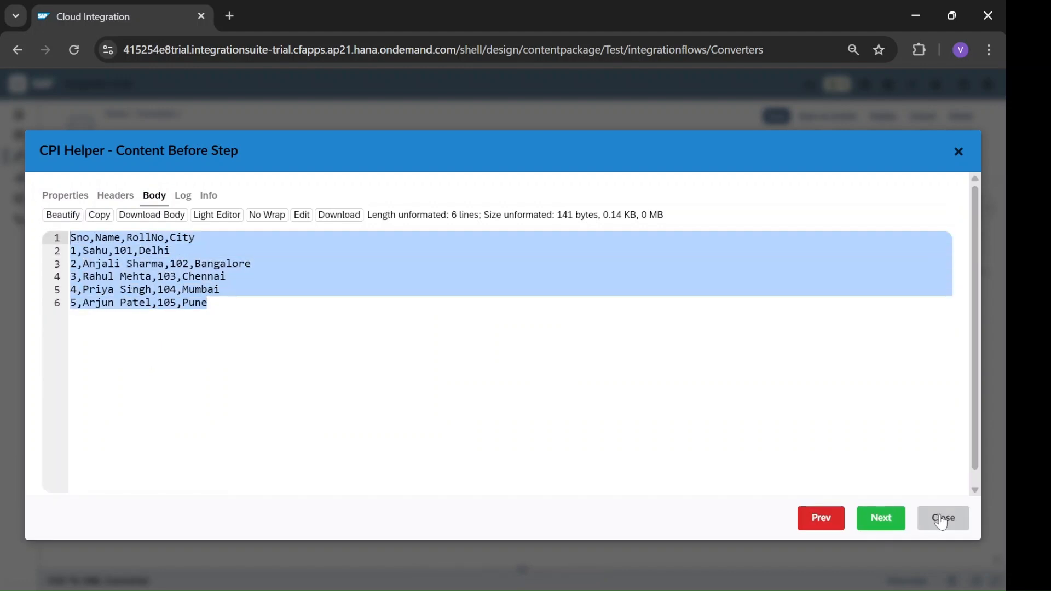
- Move to the trace step following the converter and show its message body beautified
left_click(880, 517)
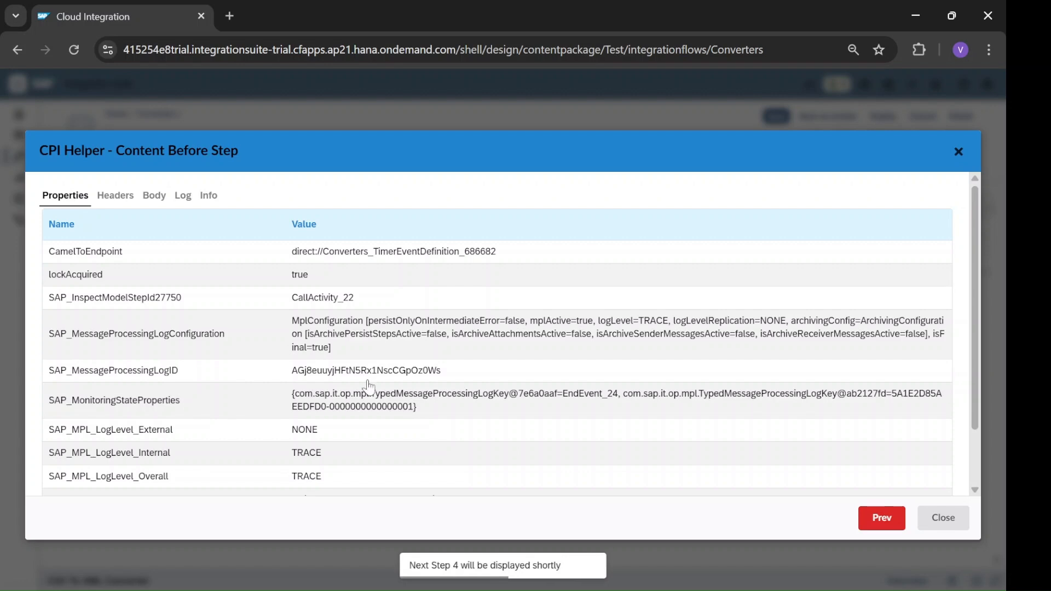
left_click(150, 196)
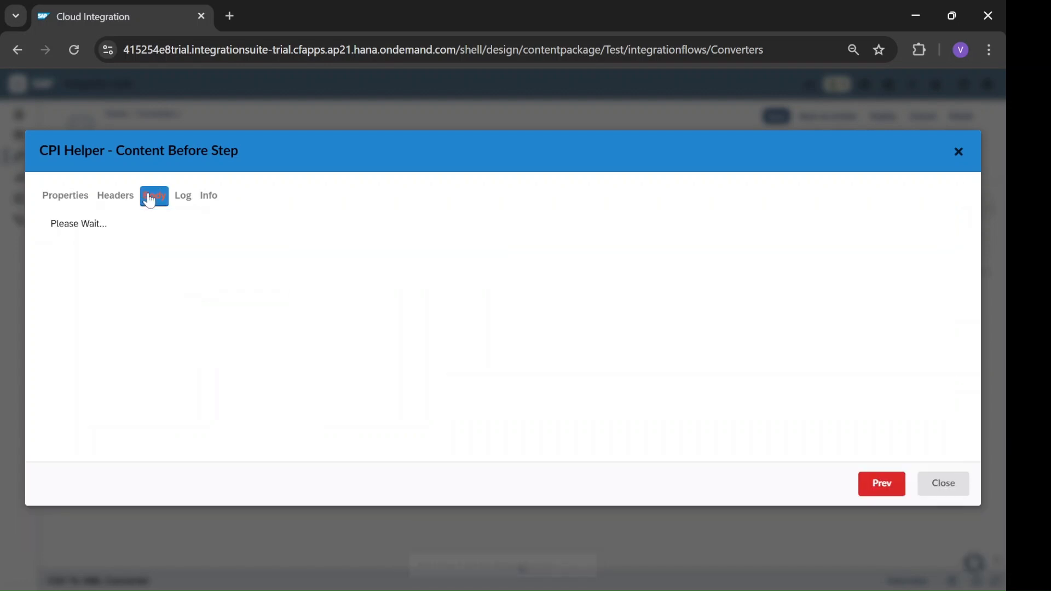
left_click(63, 214)
left_click(276, 345)
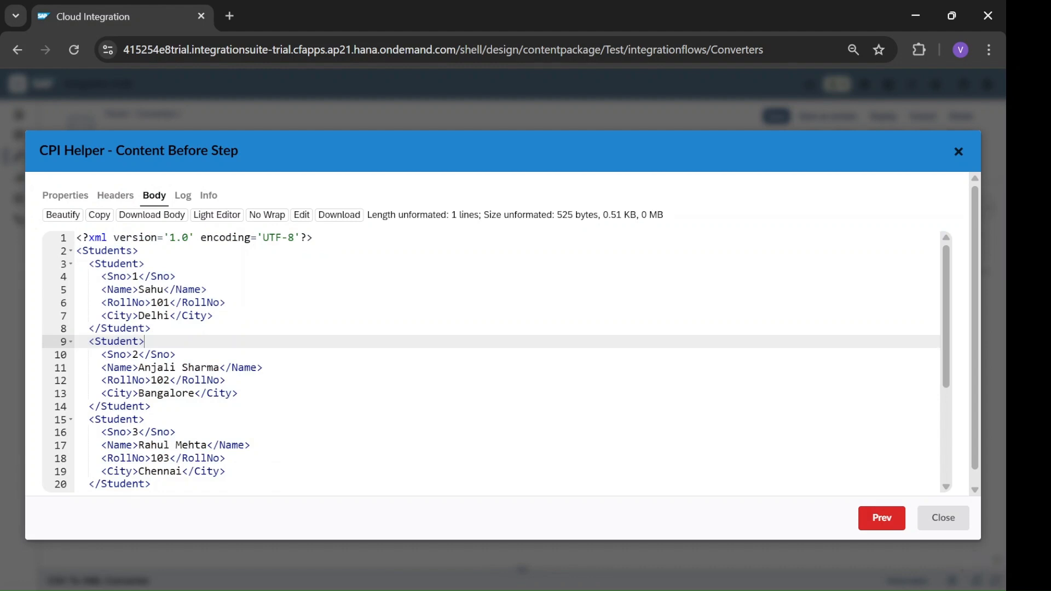
- Examine the Students root, the Student records and their child fields in the converted XML, and leave the trace with inline debugging off
left_click_drag(77, 251, 145, 264)
left_click(163, 277)
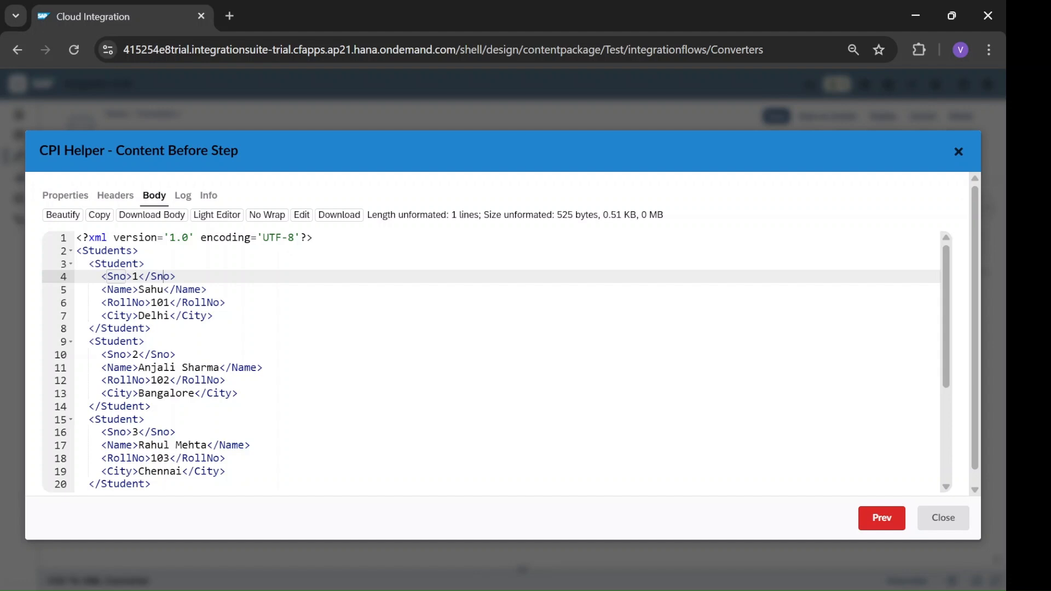
left_click_drag(78, 250, 145, 263)
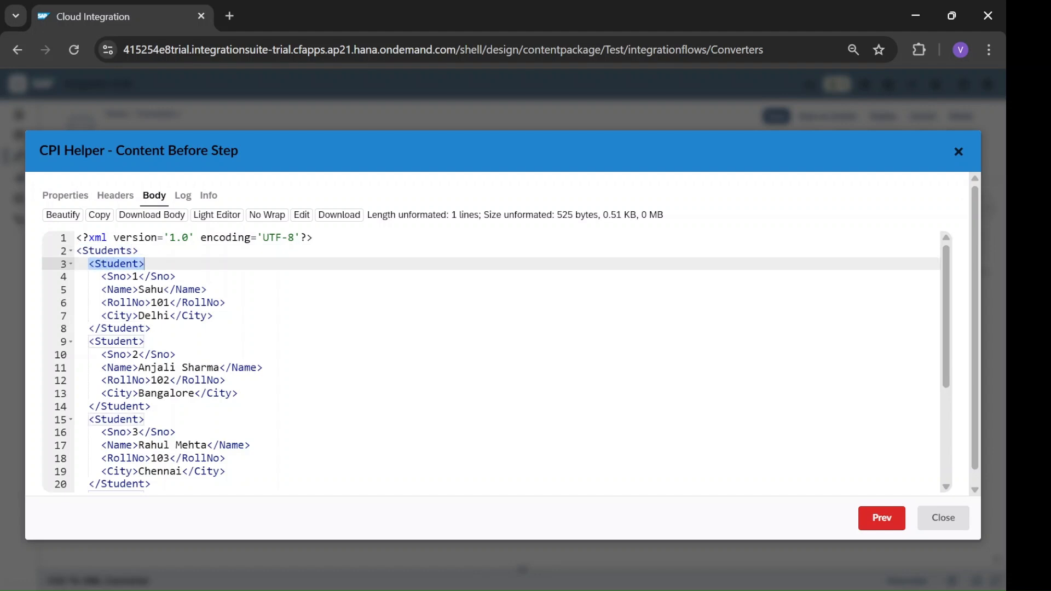
left_click(145, 342)
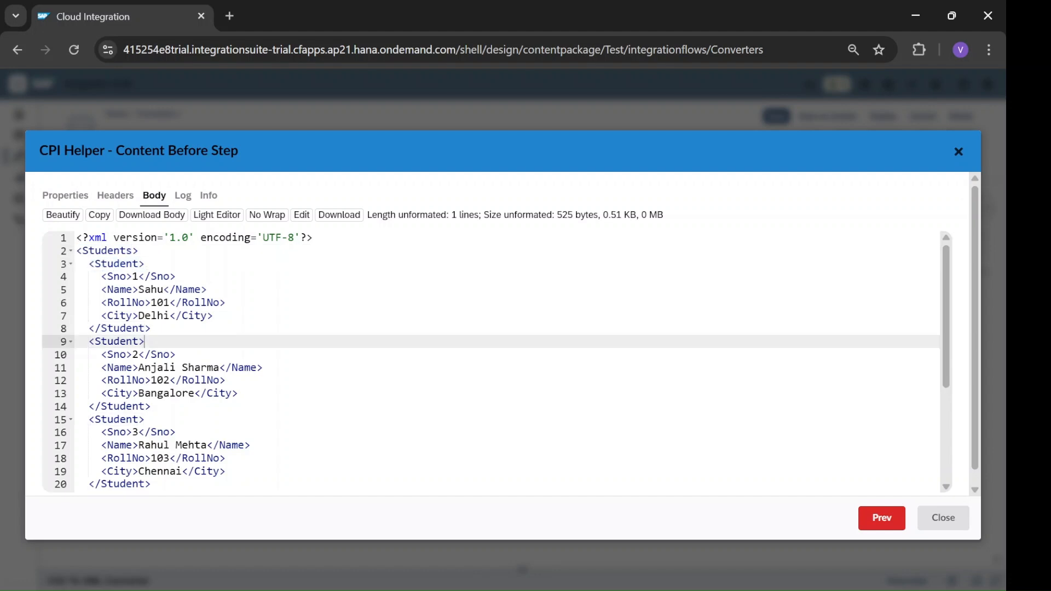
left_click_drag(145, 342, 89, 328)
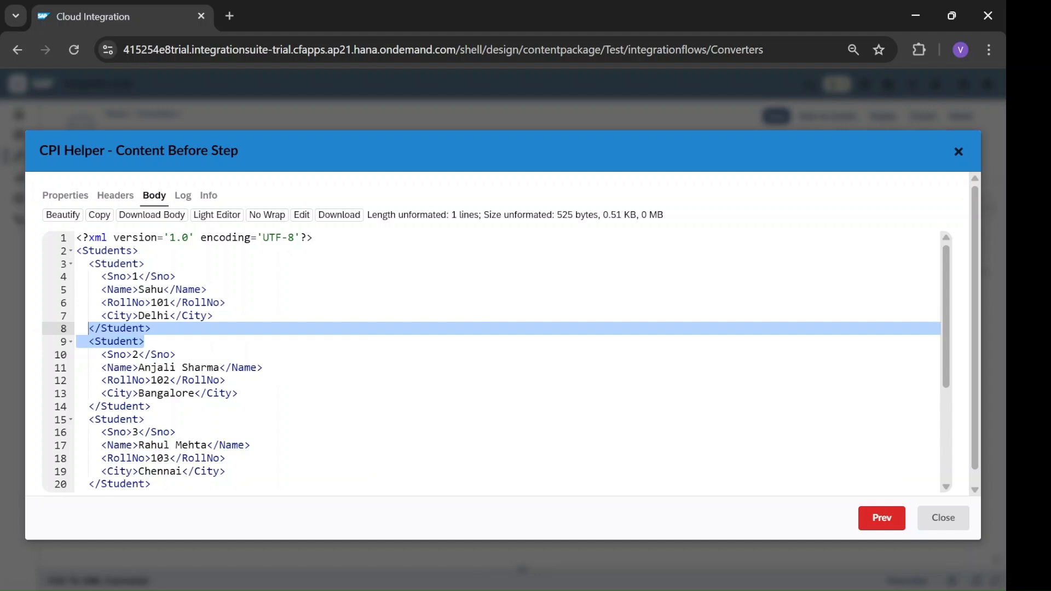
left_click(126, 276)
left_click(125, 302)
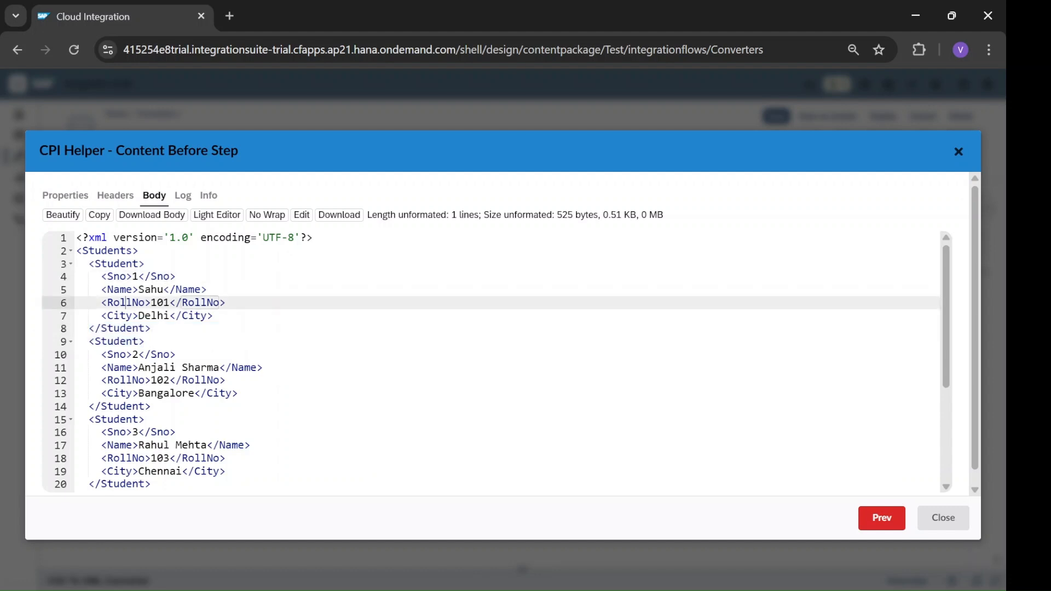
left_click(126, 289)
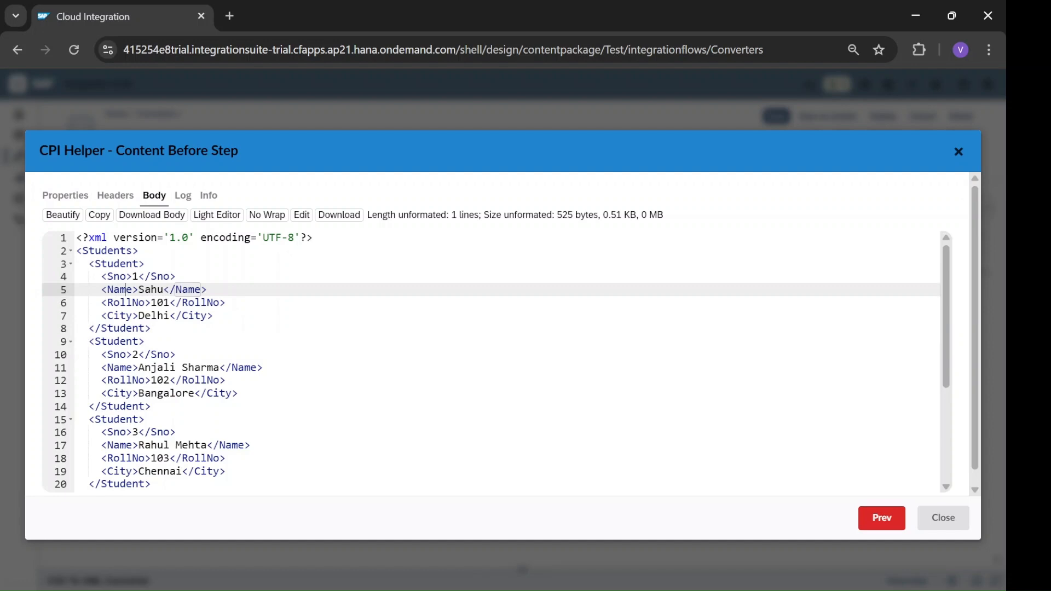
left_click(132, 316)
left_click(126, 302)
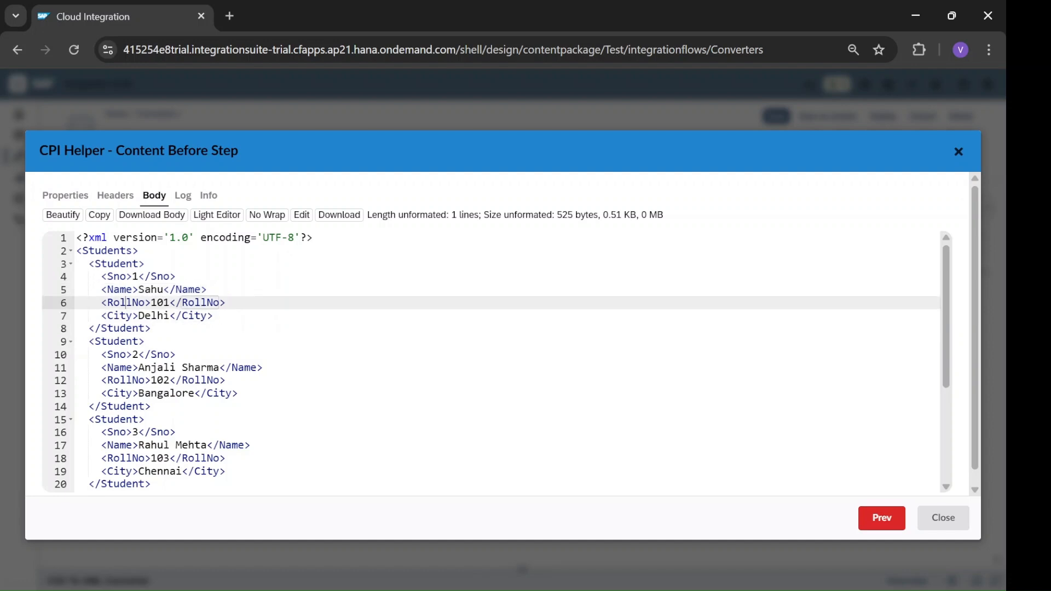
left_click(125, 289)
left_click(941, 517)
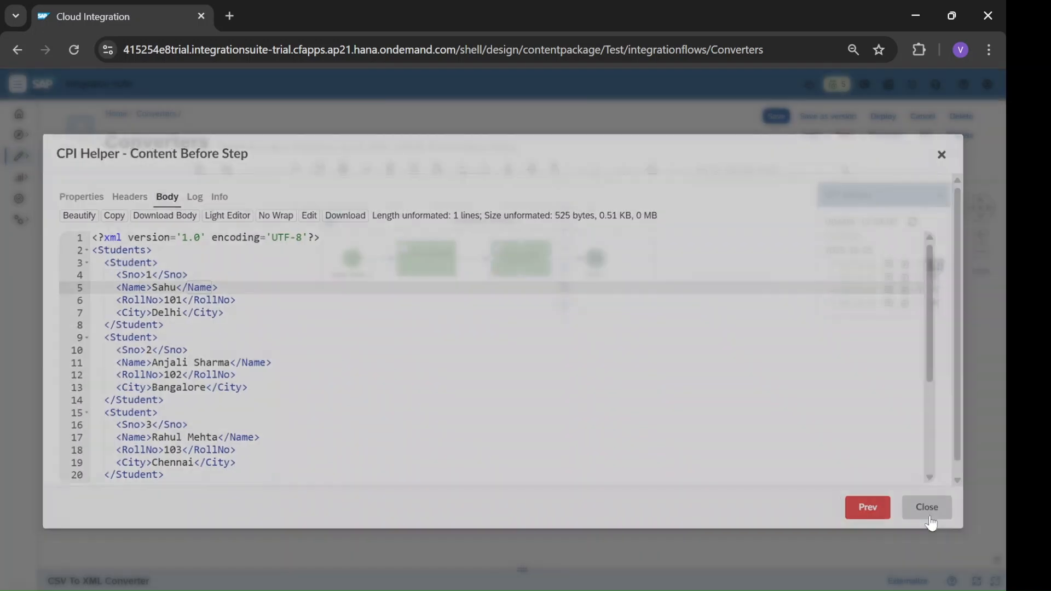
left_click(920, 265)
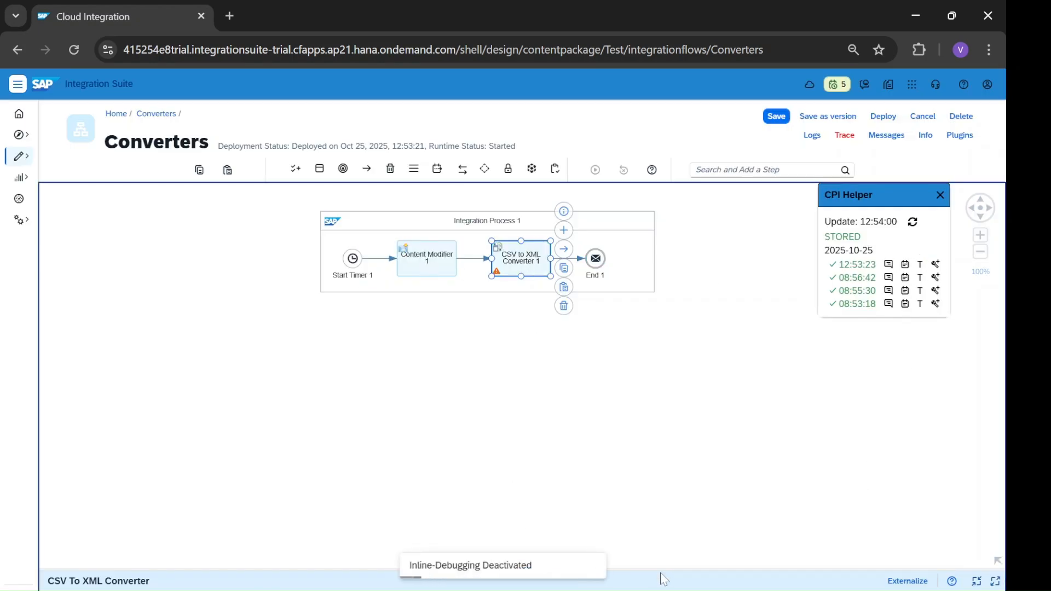
- Reopen the CSV to XML Converter's processing settings and set Configure CSV Headers to match to CSV Fields Sequence
left_click_drag(664, 568, 648, 349)
left_click(140, 347)
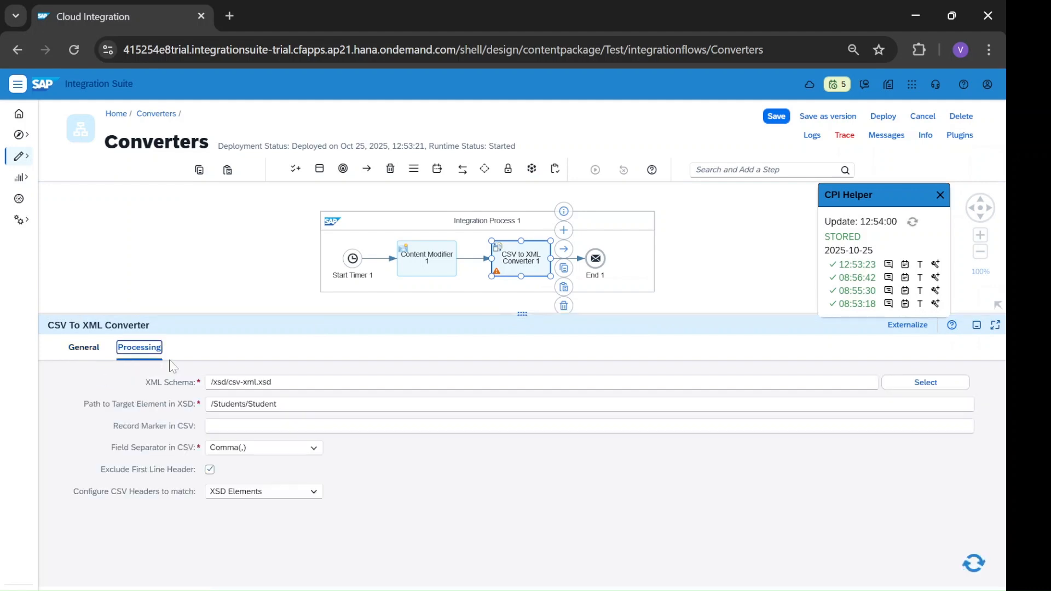
left_click(315, 496)
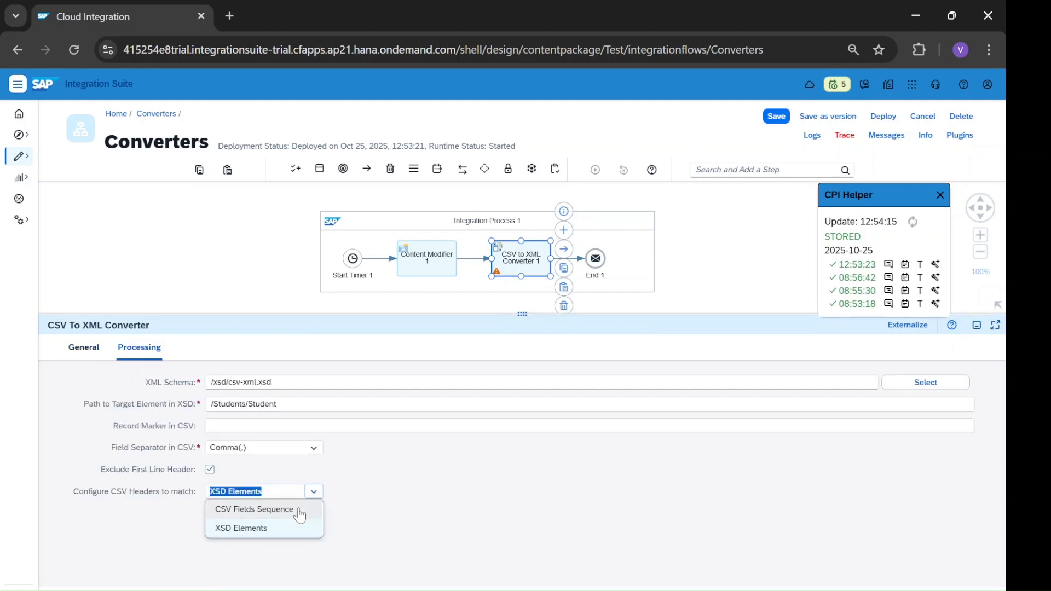
left_click(299, 515)
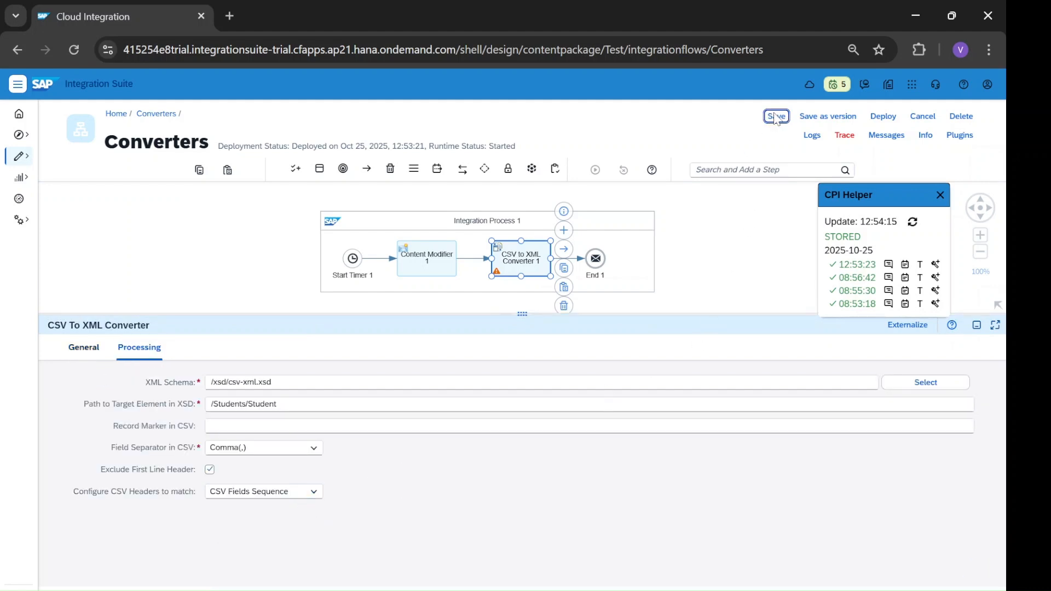
- Save the Converters flow and deploy it again with the changed header matching
left_click(775, 116)
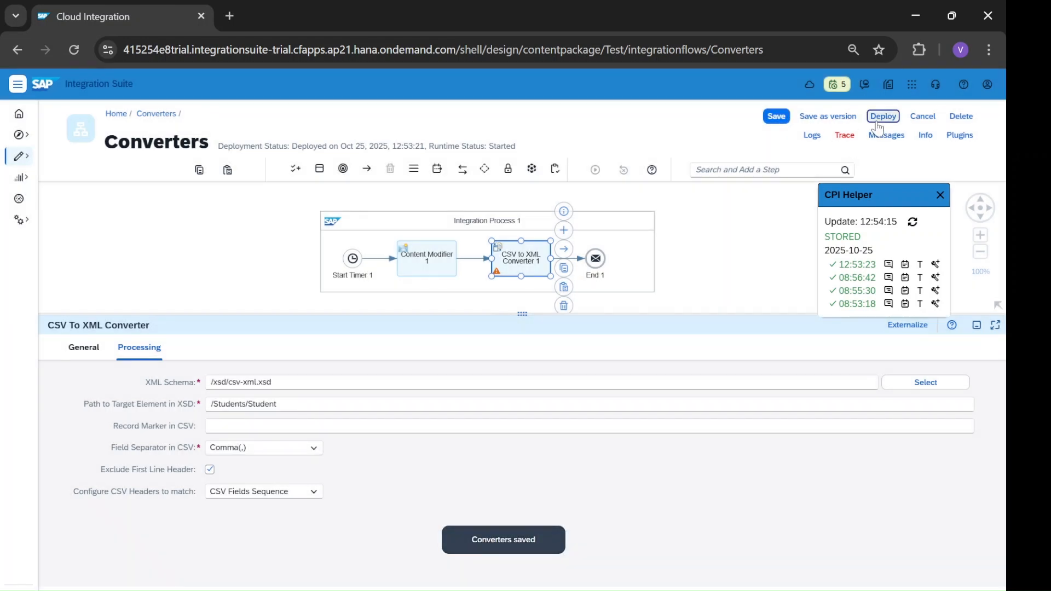
left_click(881, 117)
left_click(564, 369)
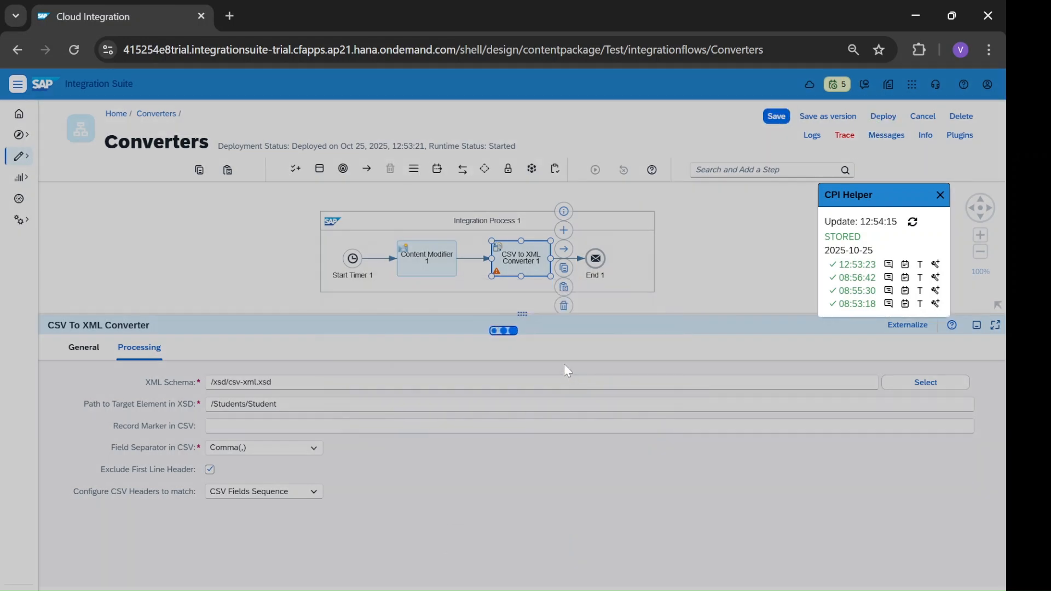
left_click(568, 356)
- Refresh the message list, trace the newest run at the converter and inspect the beautified XML body
left_click(912, 222)
left_click(936, 264)
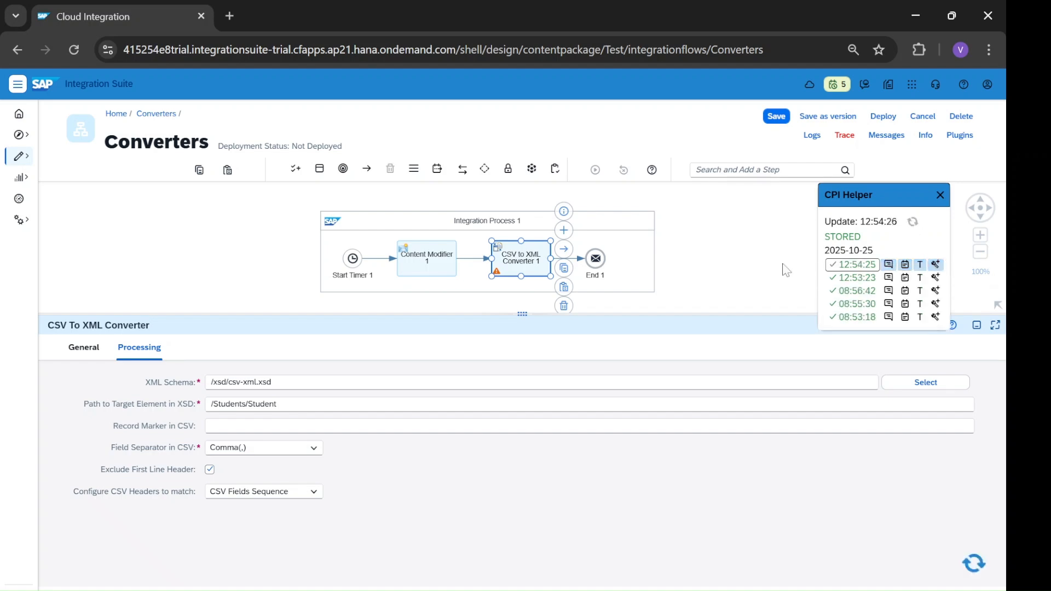
left_click(519, 261)
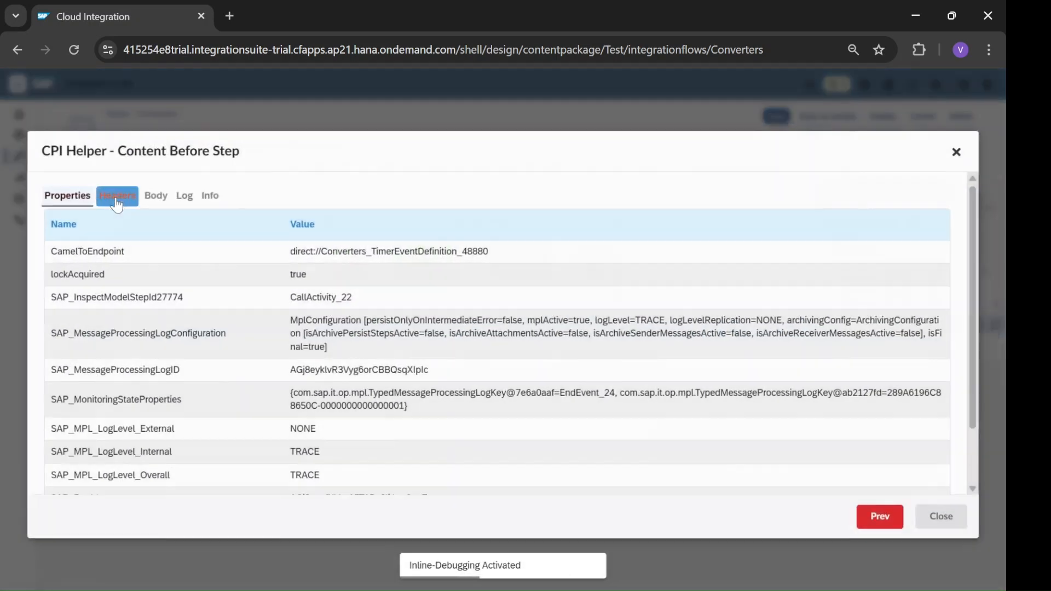
left_click(146, 198)
left_click(62, 214)
left_click(279, 370)
left_click(126, 277)
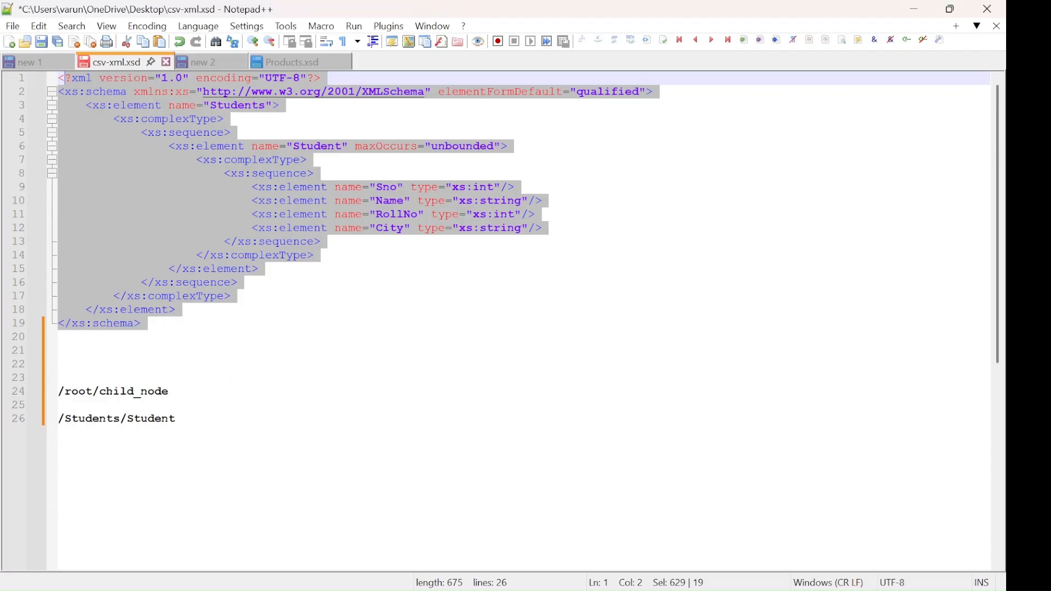
- Switch to Notepad++ and compare the sample CSV's header row with the element names in csv-xml.xsd
left_click(59, 337)
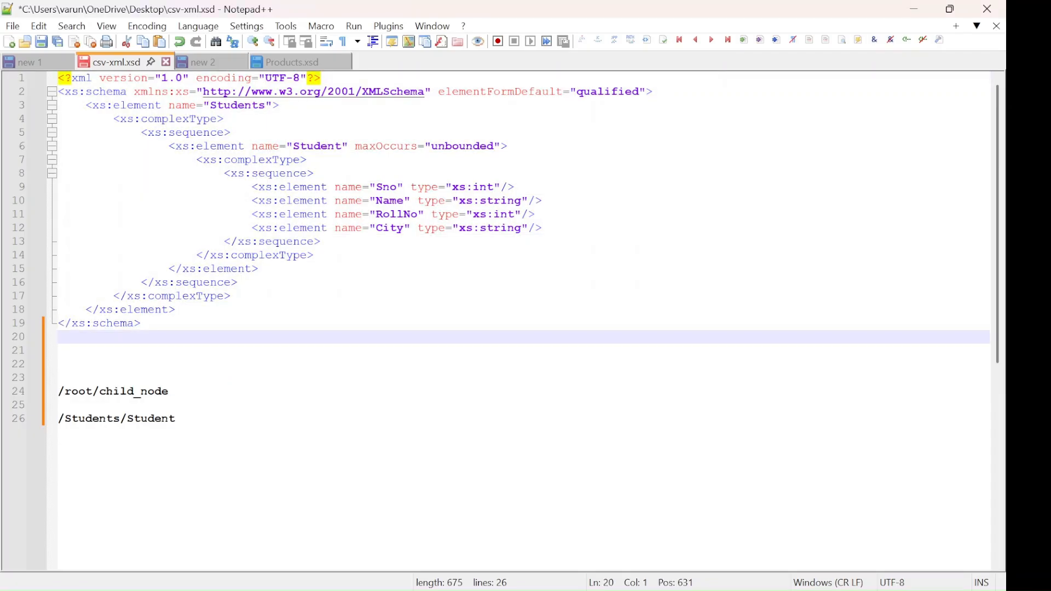
left_click(44, 66)
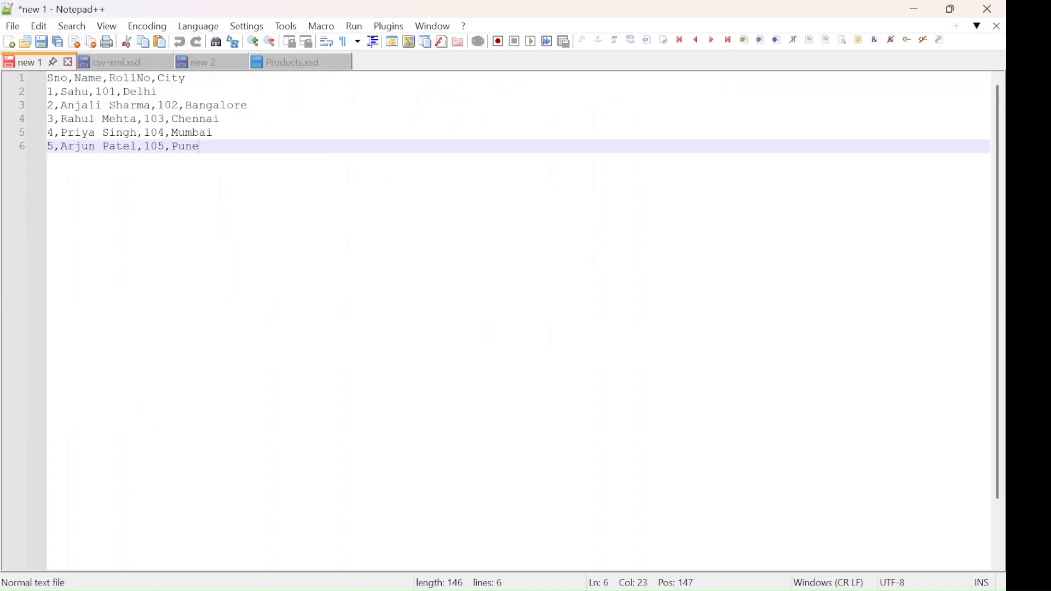
left_click(120, 63)
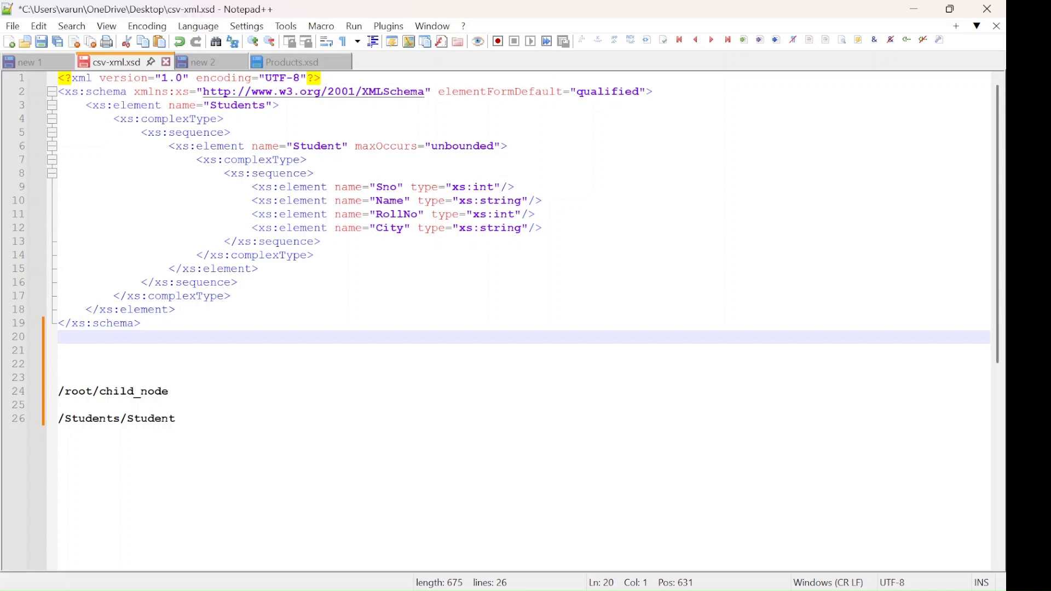
left_click(396, 188)
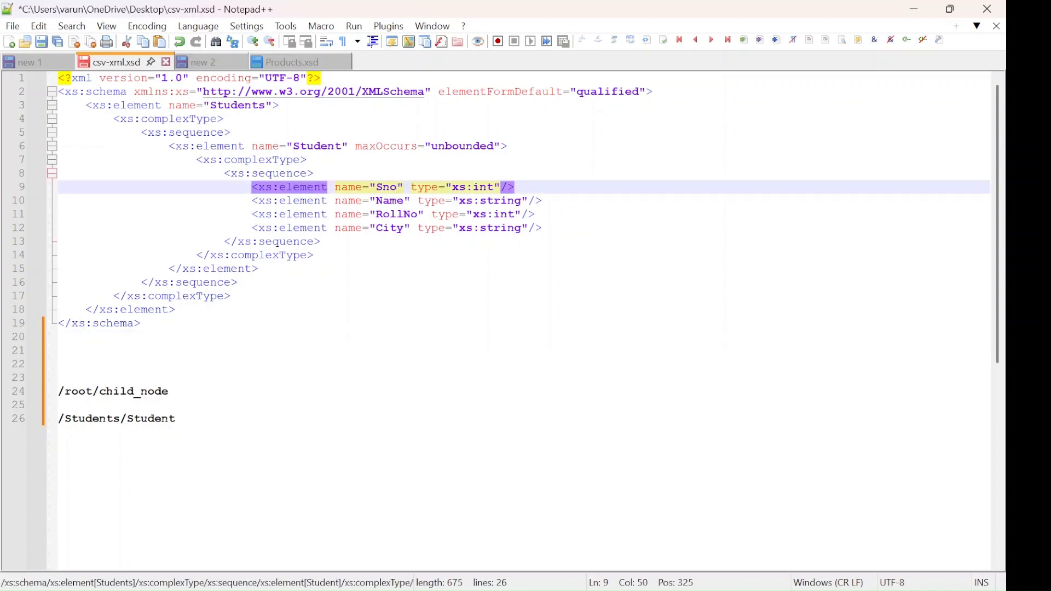
- Rename the Name element in the csv-xml.xsd schema to Employee_Name
left_click(405, 201)
key("BackSpace")
key("BackSpace")
key("BackSpace")
key("BackSpace")
type("Employe")
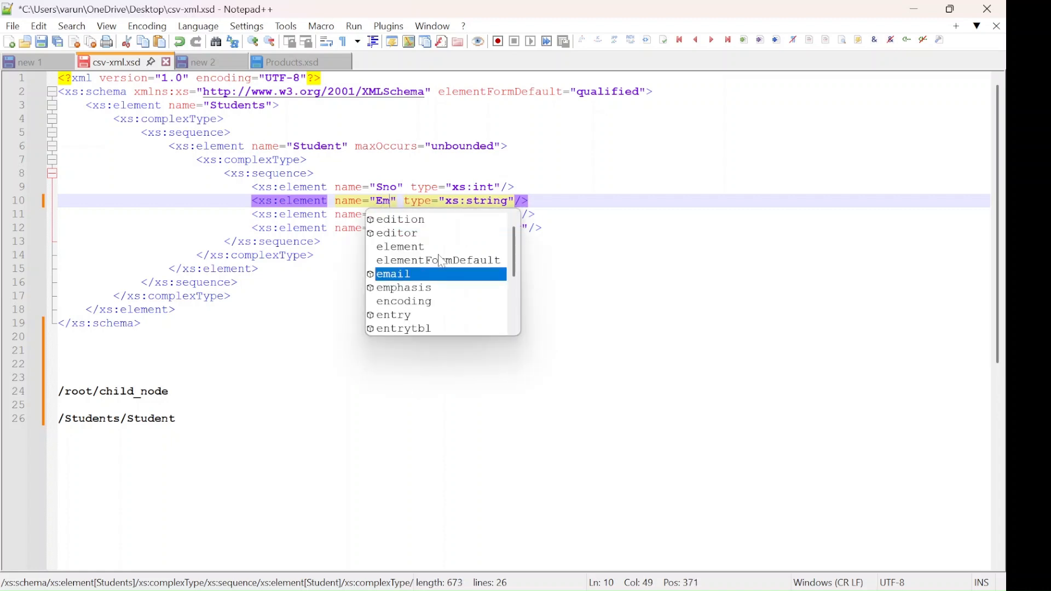
type("e_NAme")
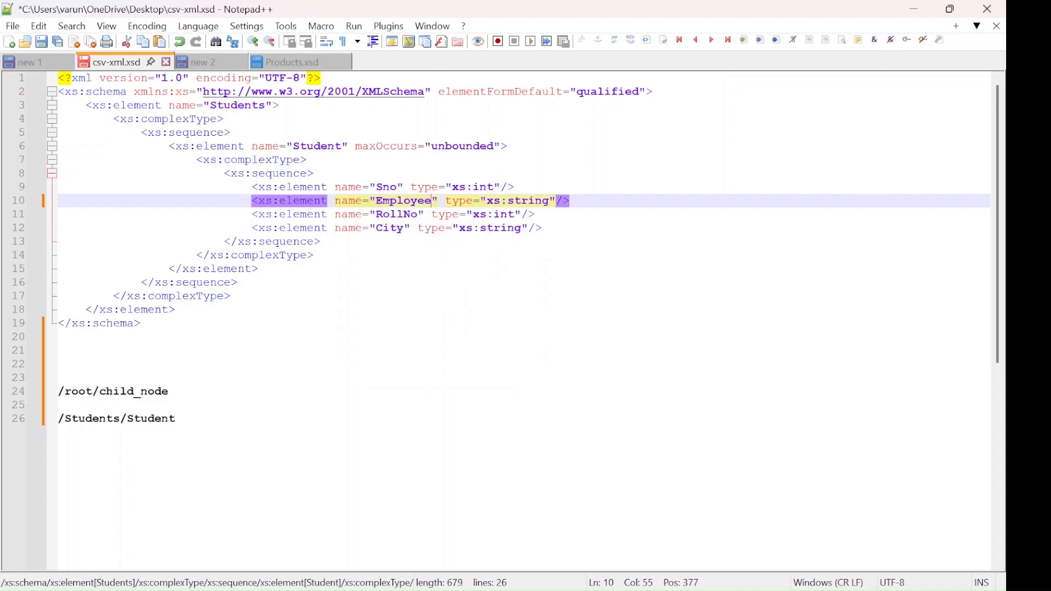
key("BackSpace")
key("BackSpace")
key("BackSpace")
type("ame")
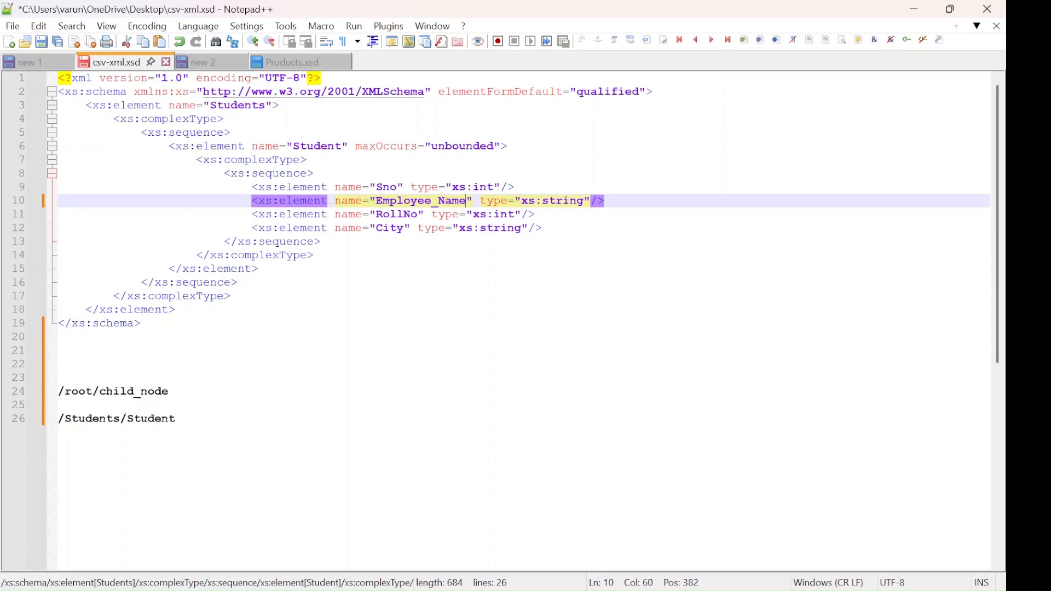
- Rename the RollNo element in the csv-xml.xsd schema to Employee_ID
left_click(418, 214)
key("BackSpace")
key("BackSpace")
key("BackSpace")
key("BackSpace")
key("BackSpace")
key("BackSpace")
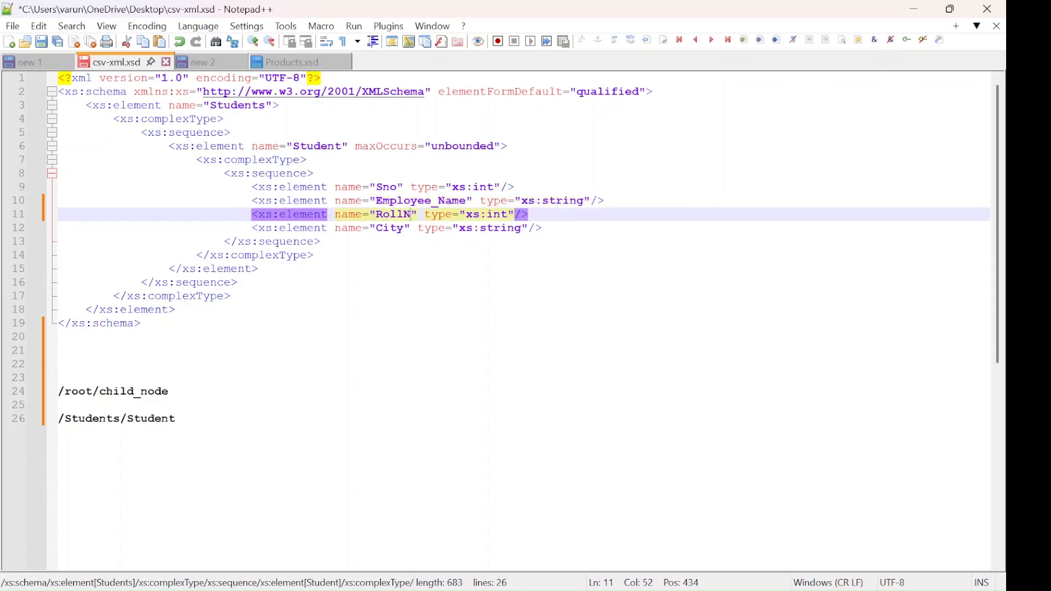
type("Employ")
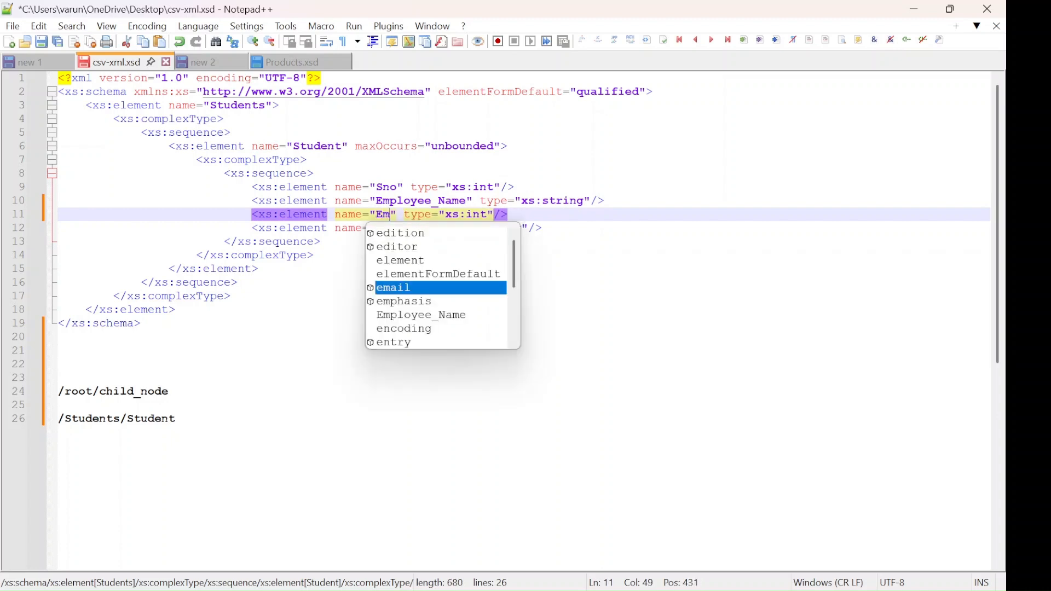
type("ee")
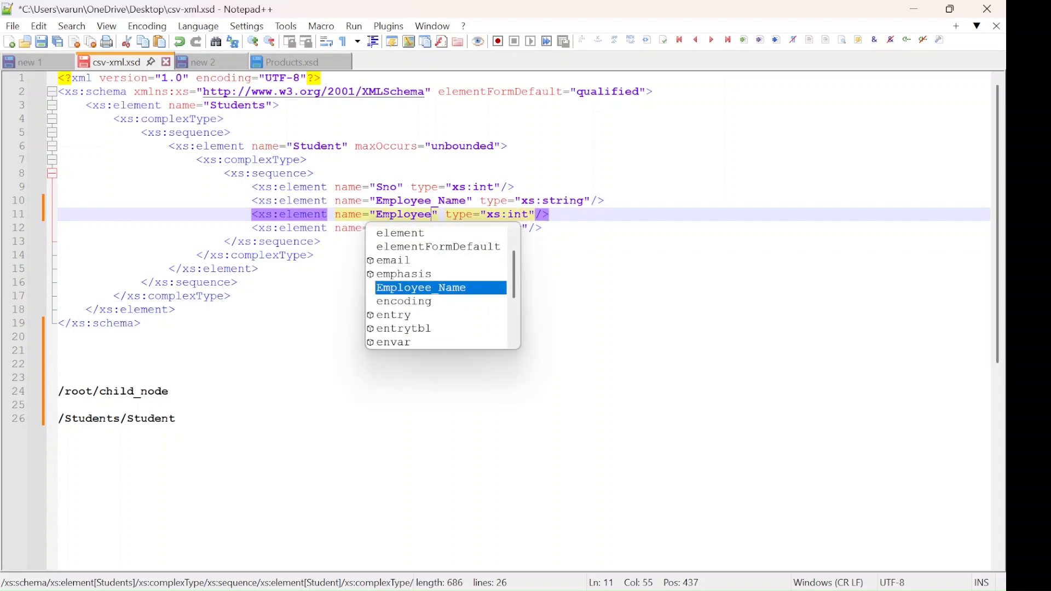
type("_ID")
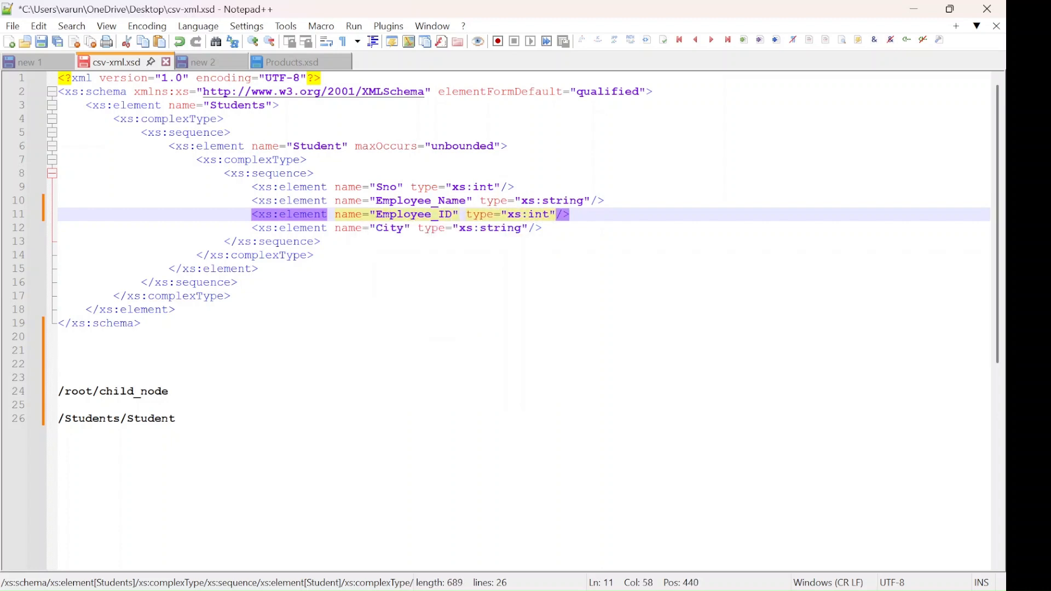
left_click(315, 255)
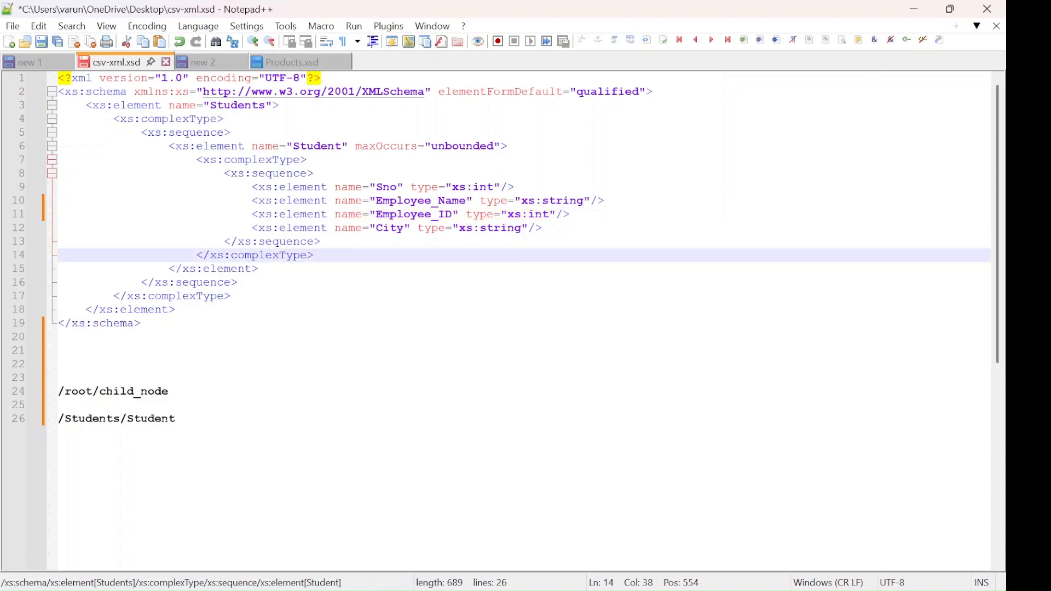
- Switch back to SAP Cloud Integration, close the traced message content and deactivate inline debugging for the newest run
left_click(914, 9)
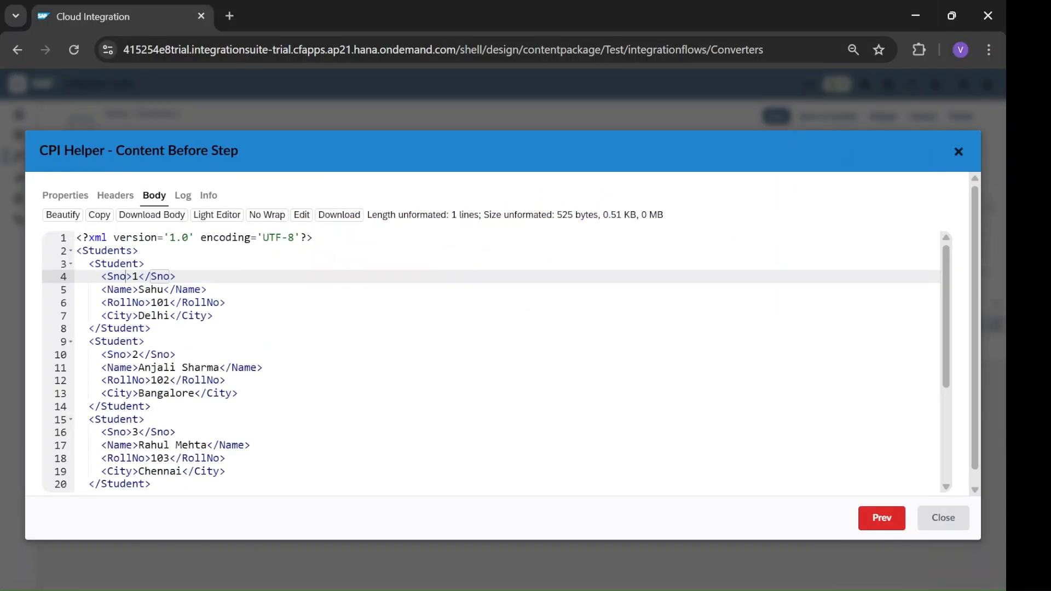
left_click(955, 520)
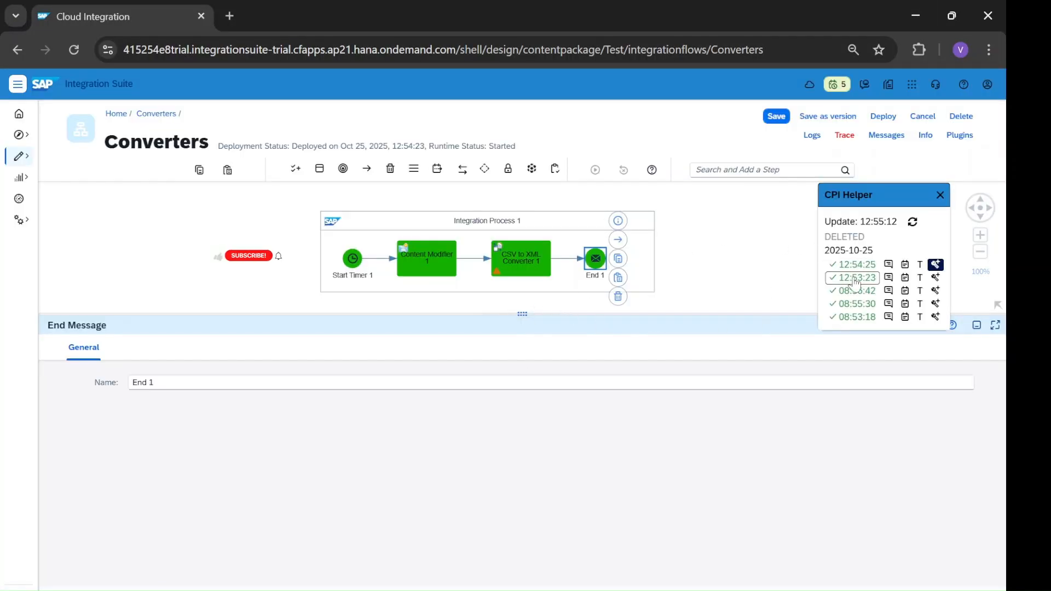
left_click(936, 265)
- Set the CSV to XML Converter's CSV header matching to XSD Elements and enlarge the flow diagram area
left_click(527, 251)
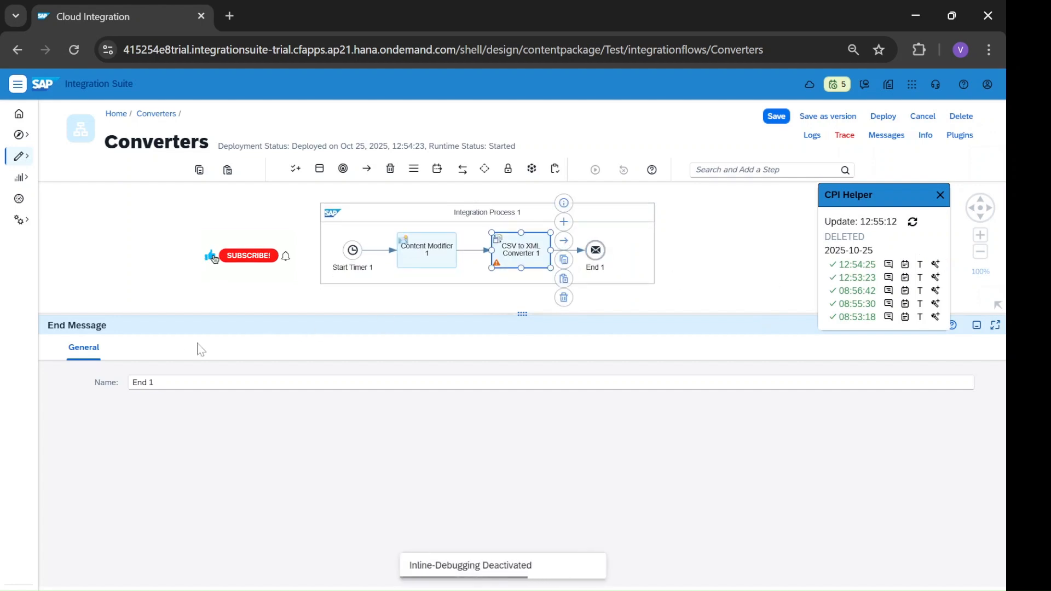
left_click(147, 354)
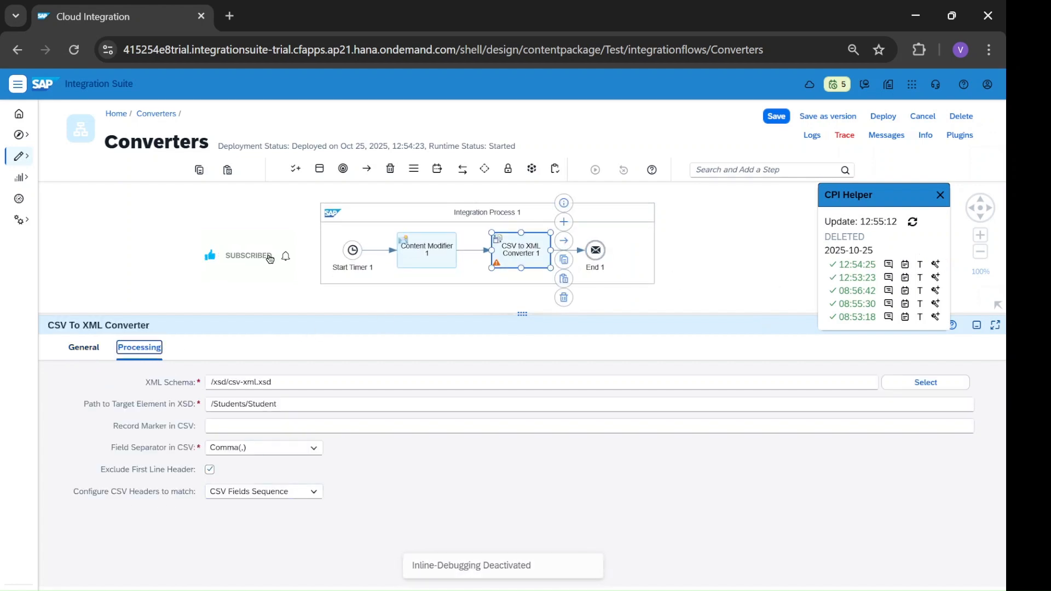
left_click(313, 492)
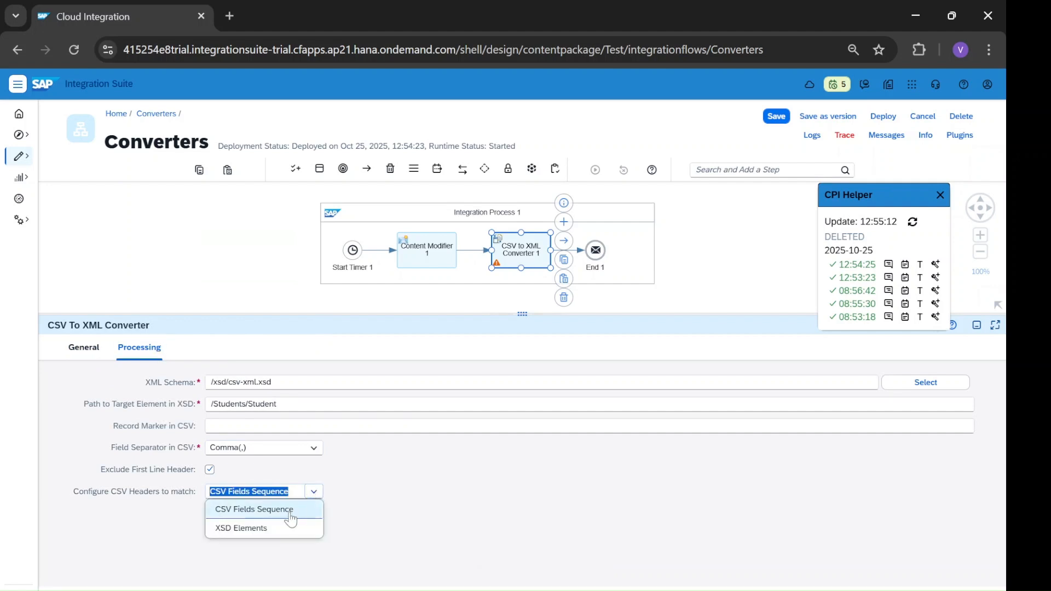
left_click(314, 491)
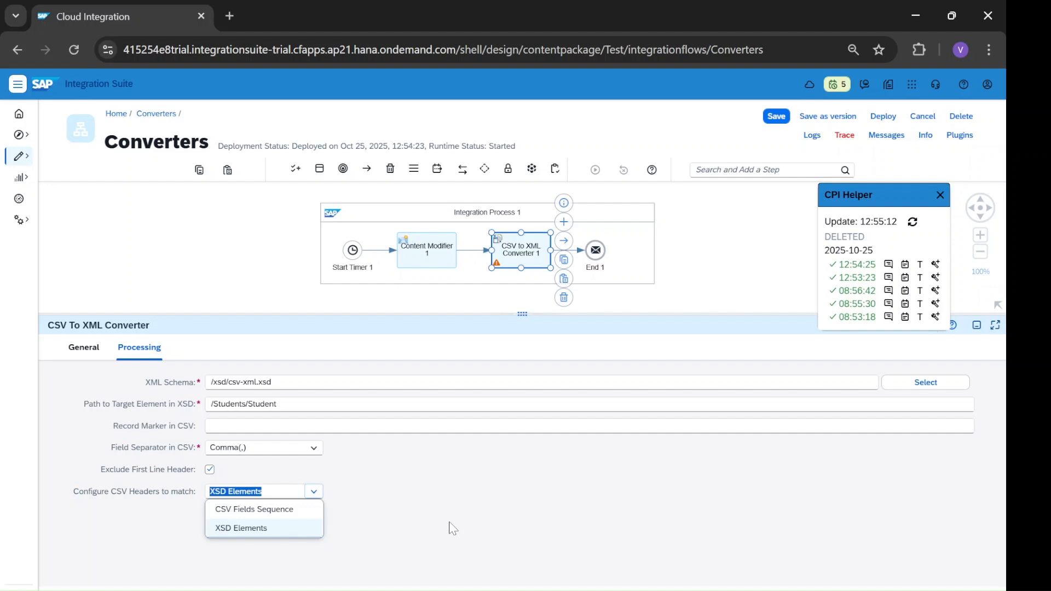
left_click(304, 511)
left_click(313, 491)
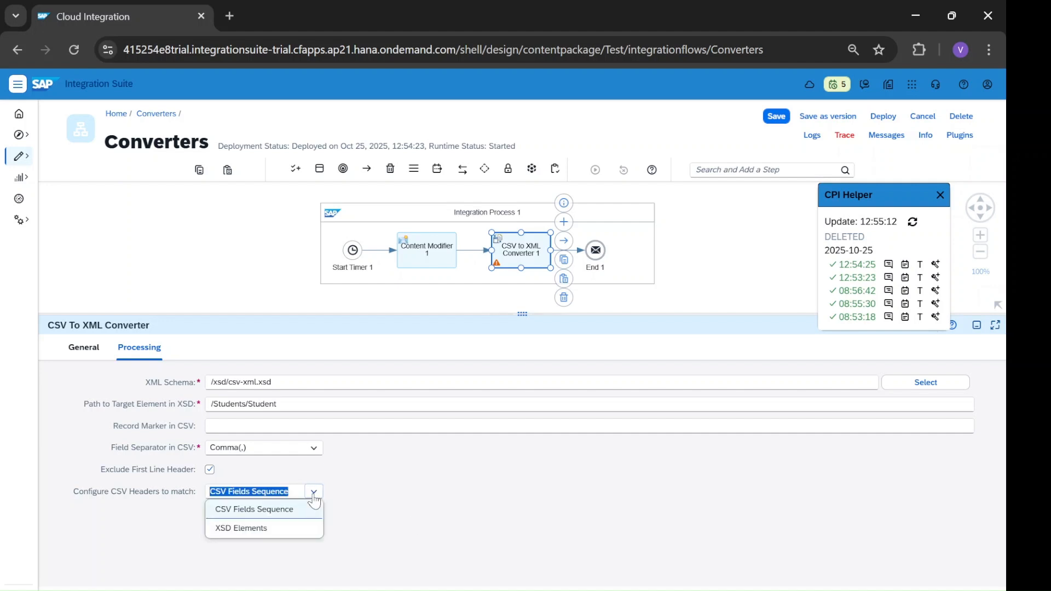
left_click(298, 529)
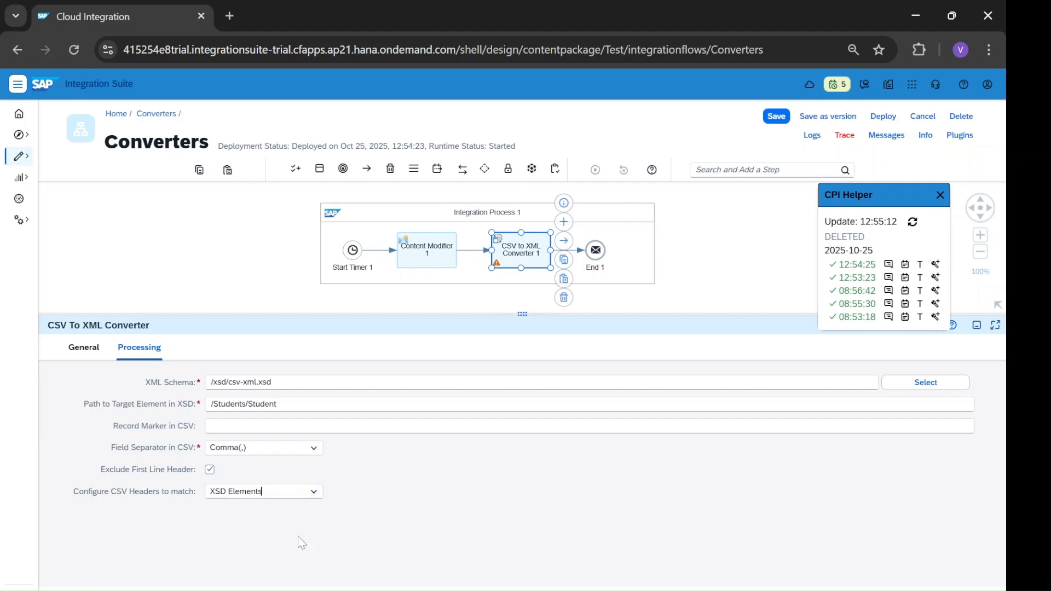
left_click(313, 495)
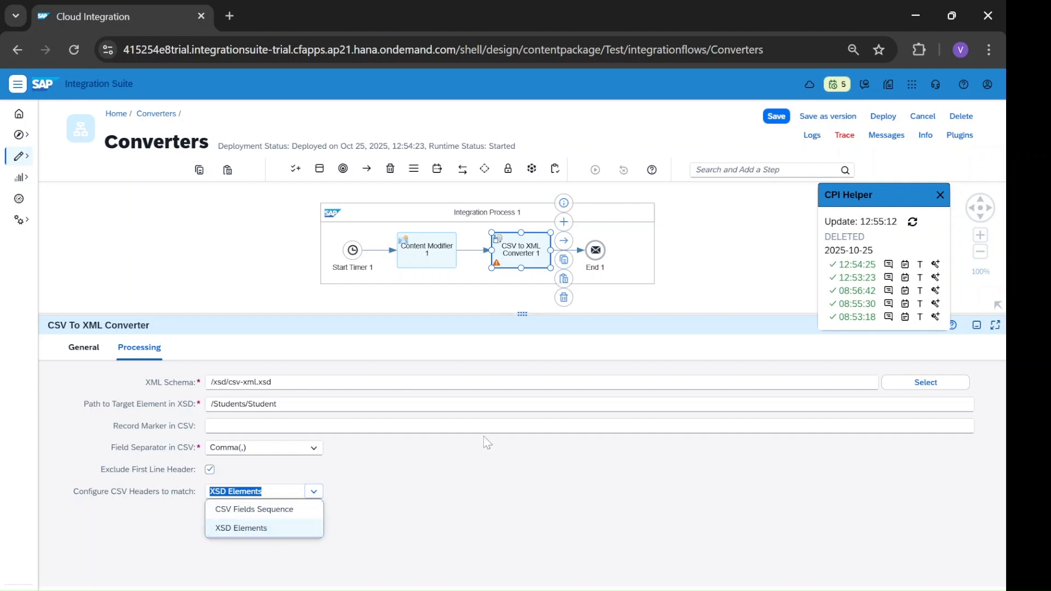
left_click(477, 480)
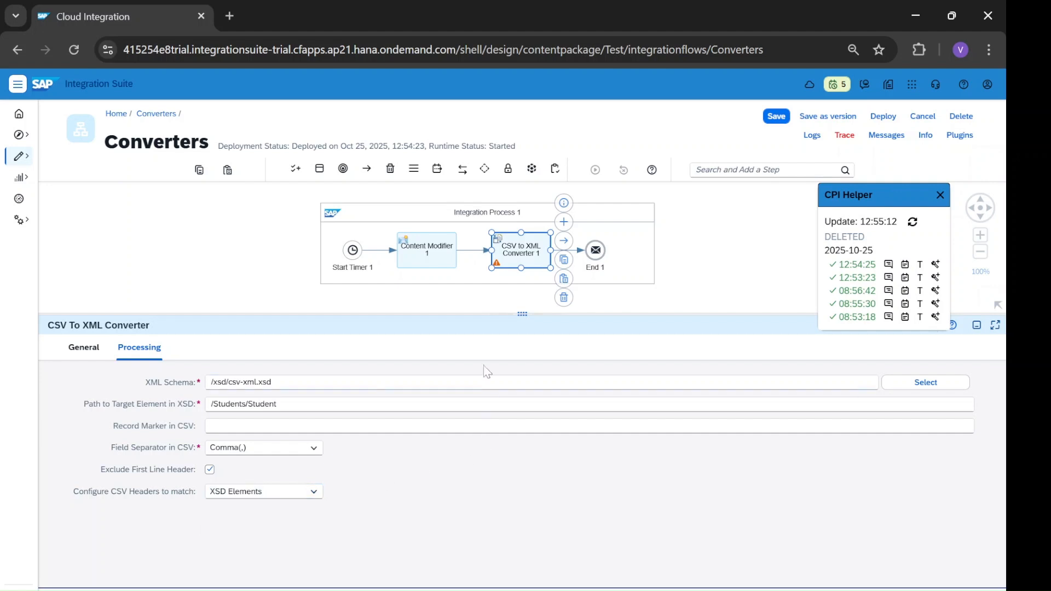
left_click_drag(523, 313, 524, 401)
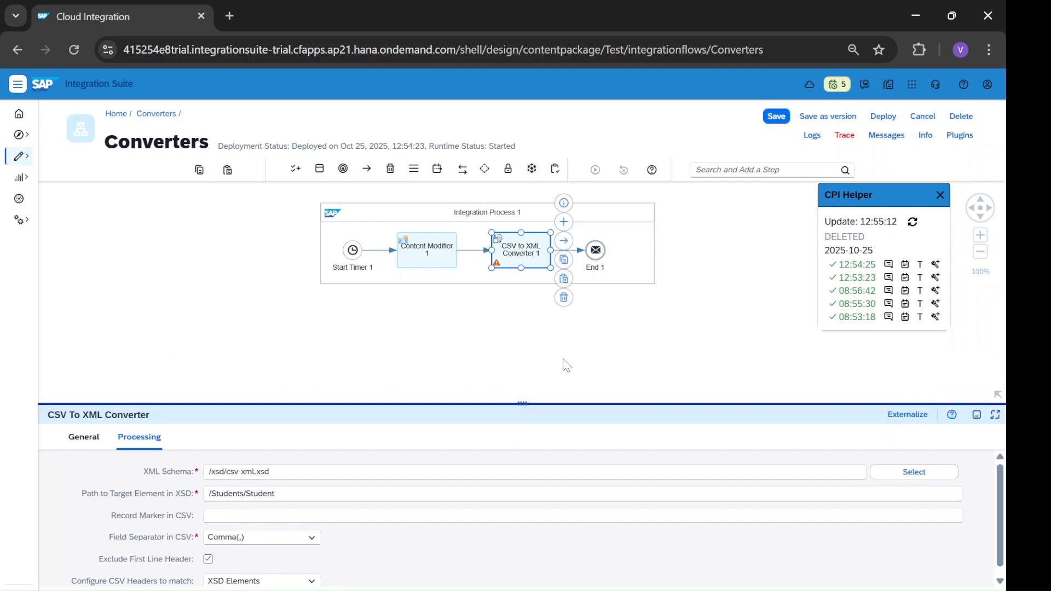
left_click(564, 364)
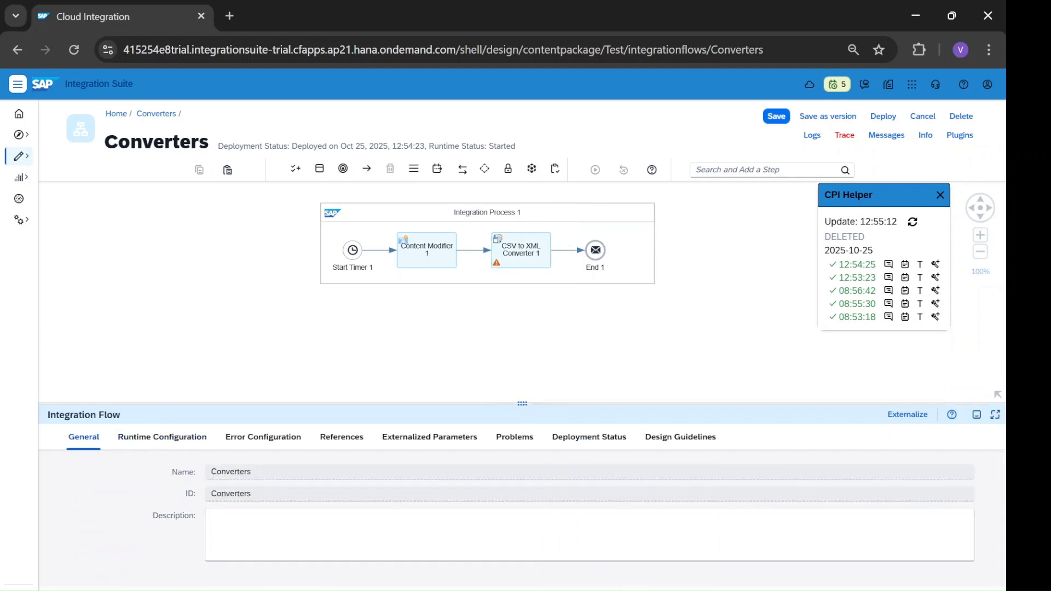
- Switch to Notepad++ and compare the semicolon-separated product CSV sample with the elements in Products.xsd
key("alt+Tab")
left_click(204, 63)
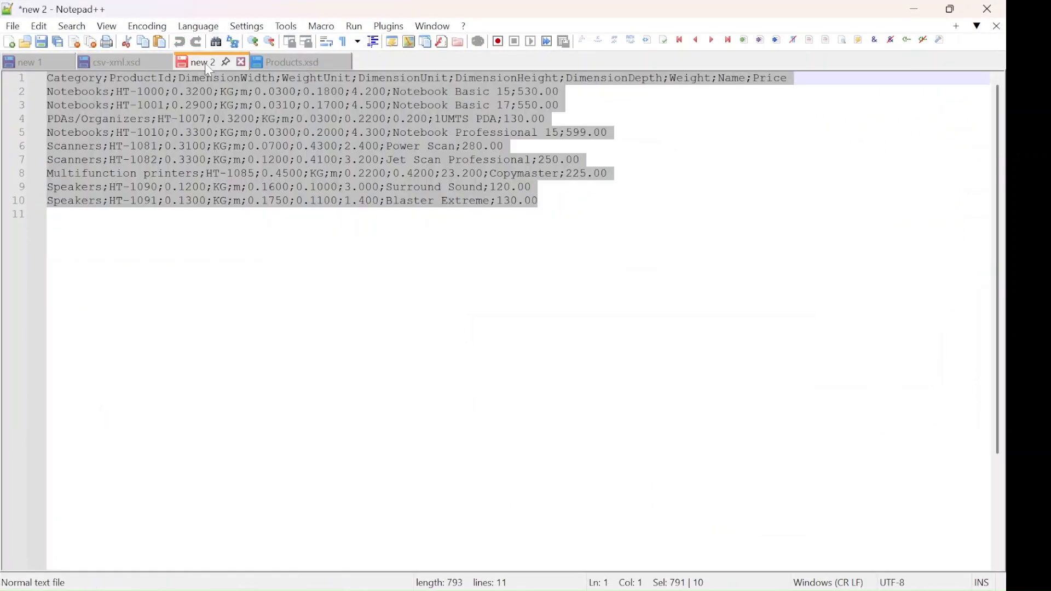
left_click(48, 215)
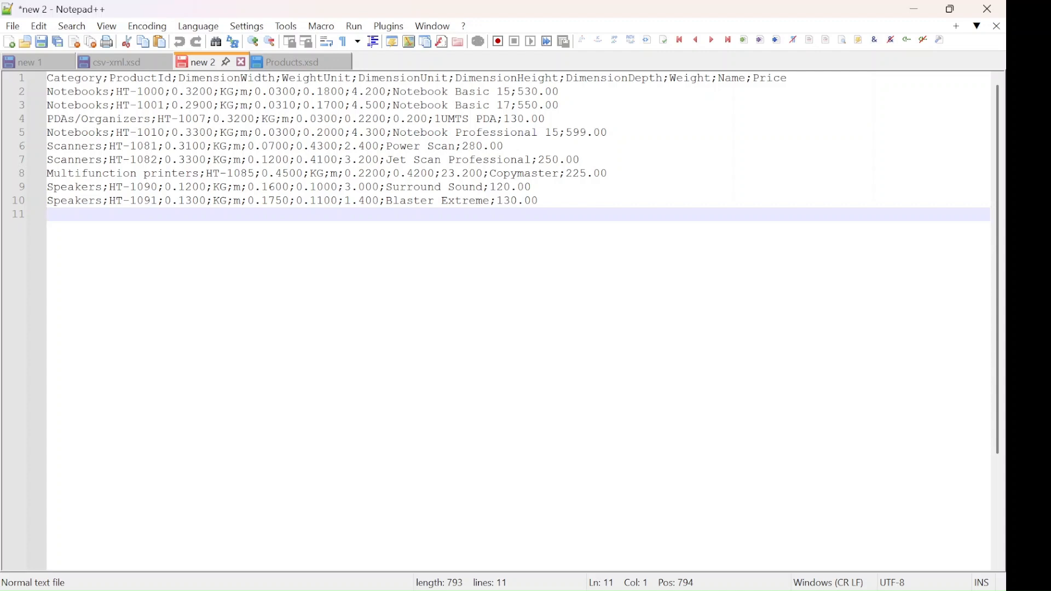
left_click(273, 70)
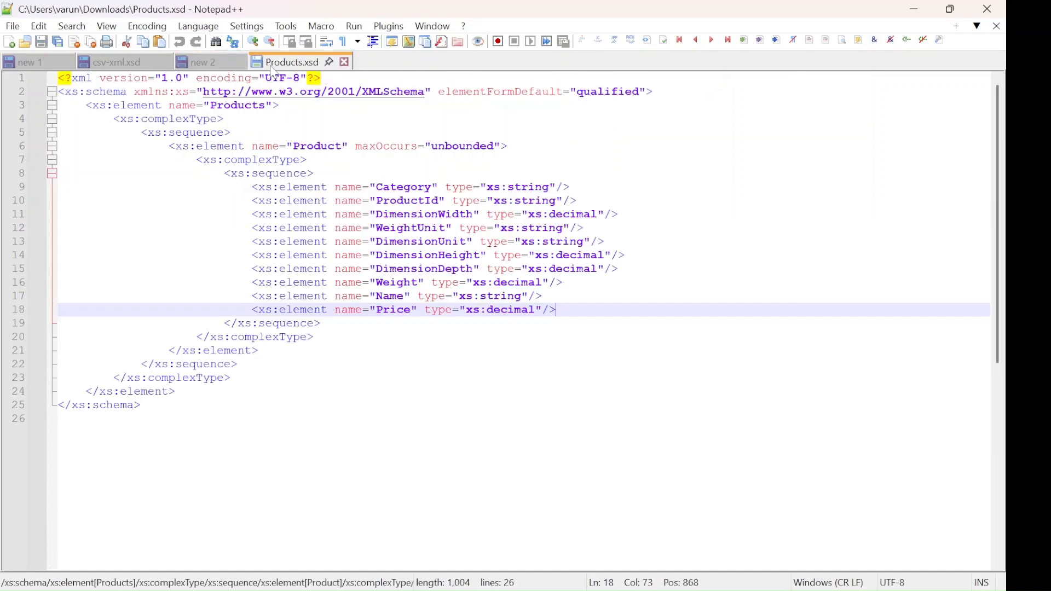
key("ctrl+End")
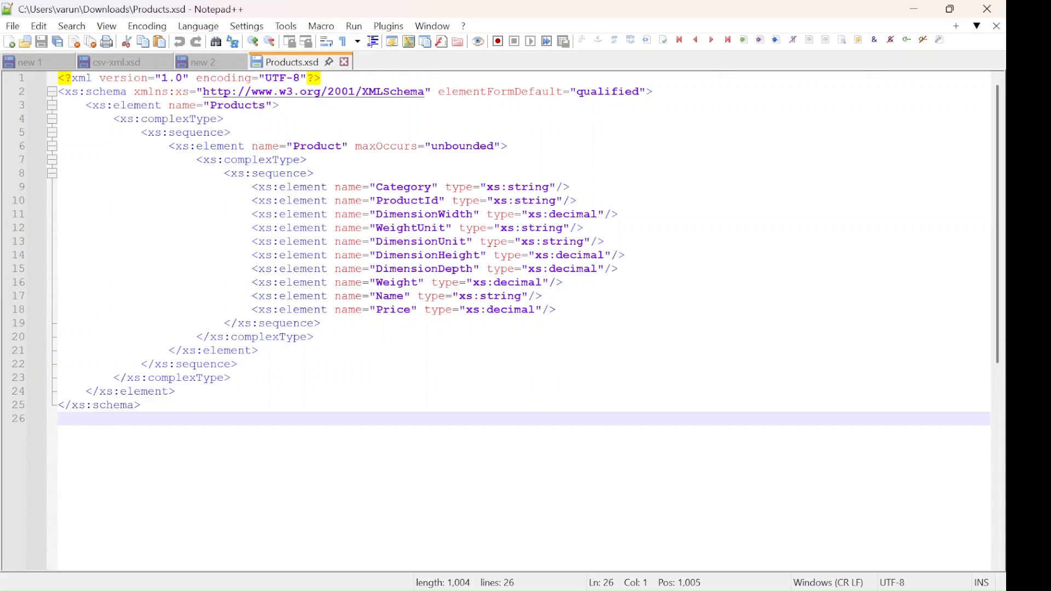
- Select the flow's Content Modifier, then copy the complete product CSV sample from the new 2 document in Notepad++
key("alt+Tab")
left_click(405, 238)
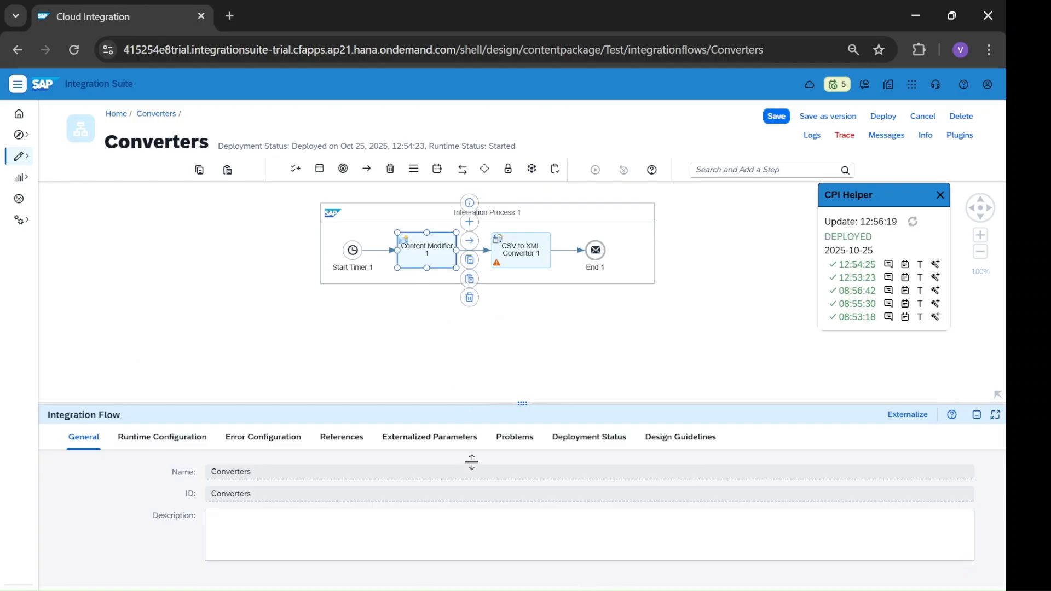
key("alt+Tab")
left_click(198, 63)
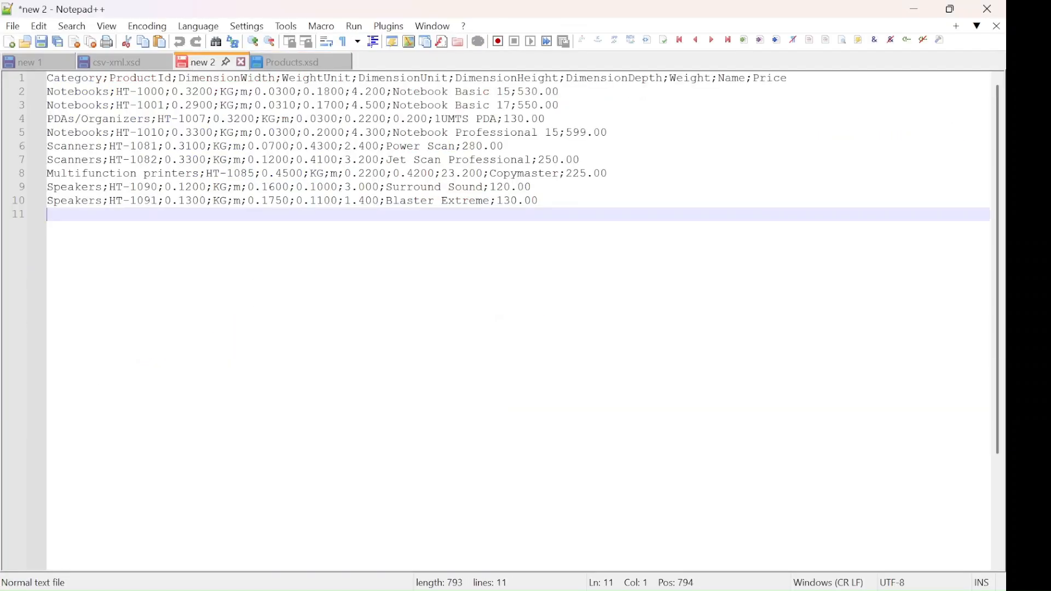
key("ctrl+a")
key("ctrl+c")
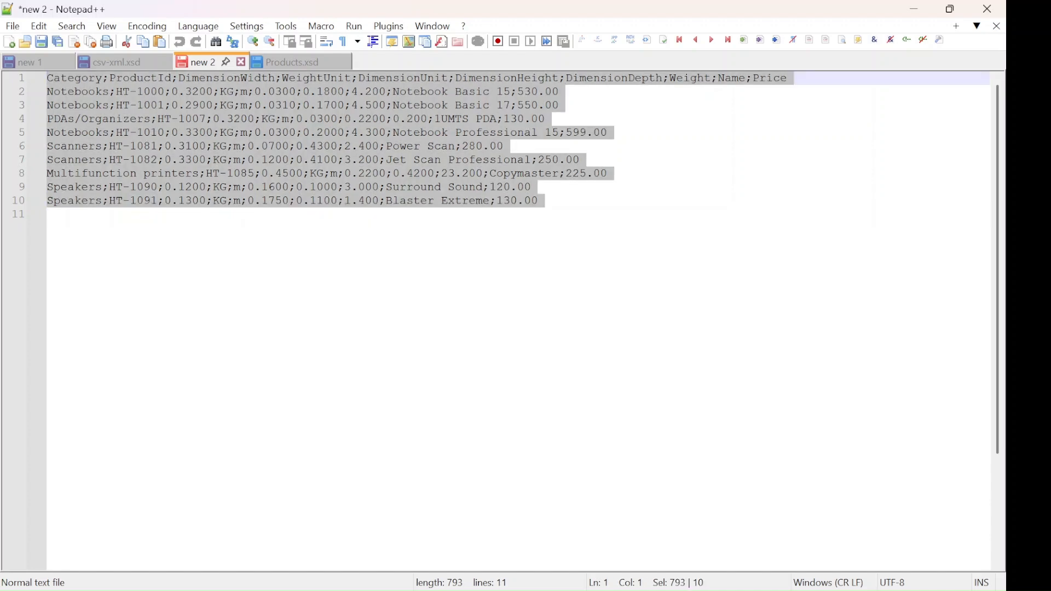
- Back in Cloud Integration, replace the Content Modifier's constant message body with the copied product CSV
key("alt+Tab")
left_click(322, 437)
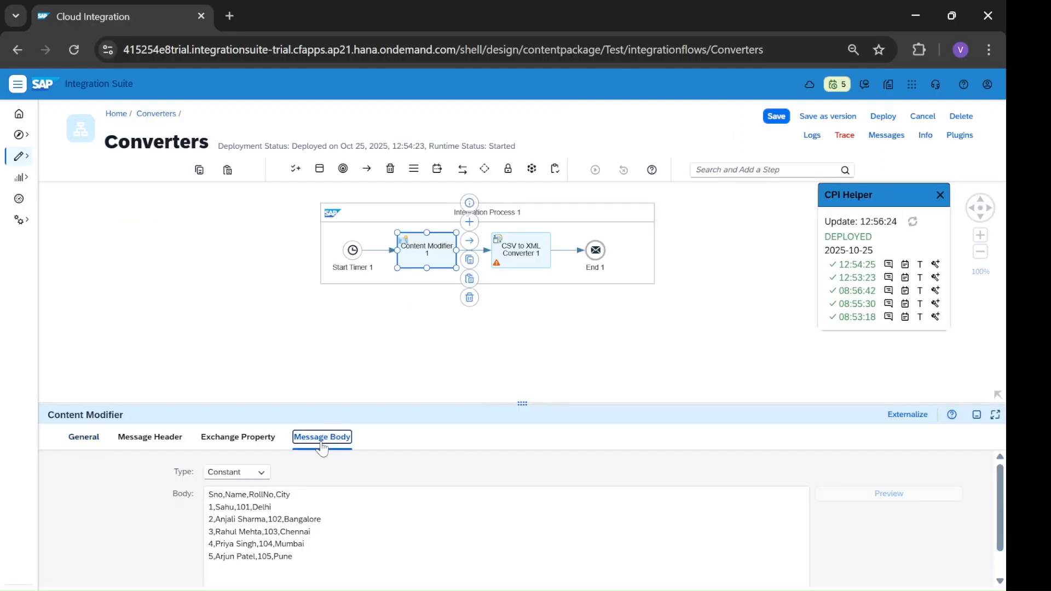
left_click_drag(520, 404, 520, 316)
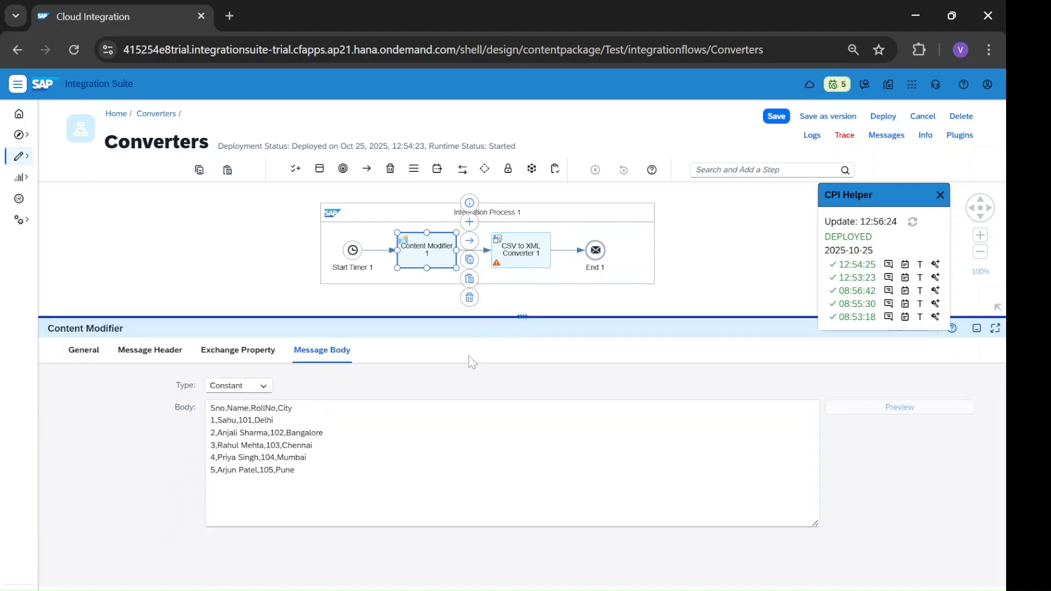
key("Tab")
left_click(383, 466)
key("ctrl+a")
key("ctrl+v")
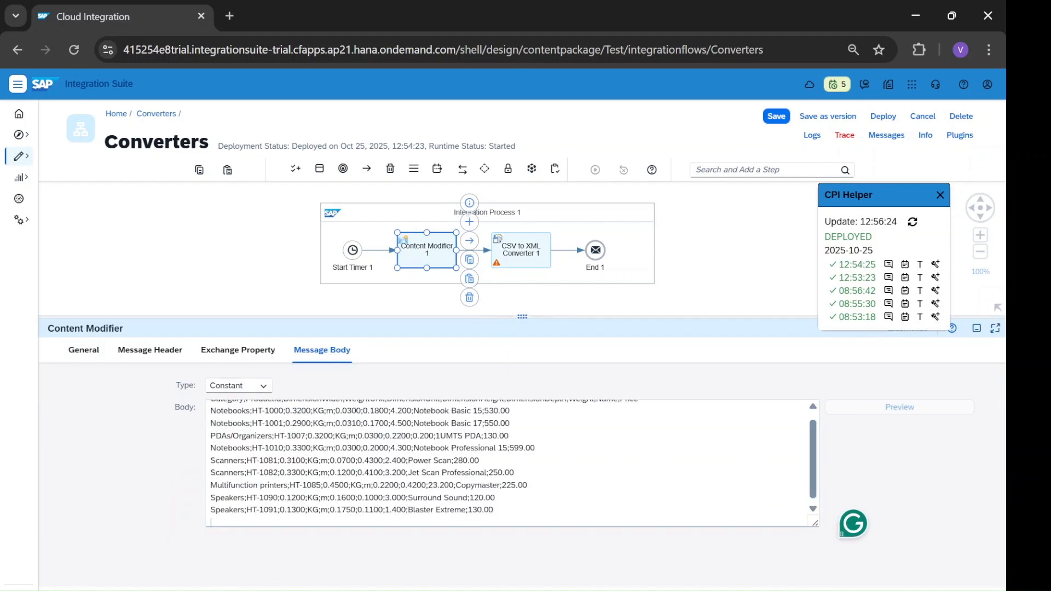
scroll(511, 462, "up", 1)
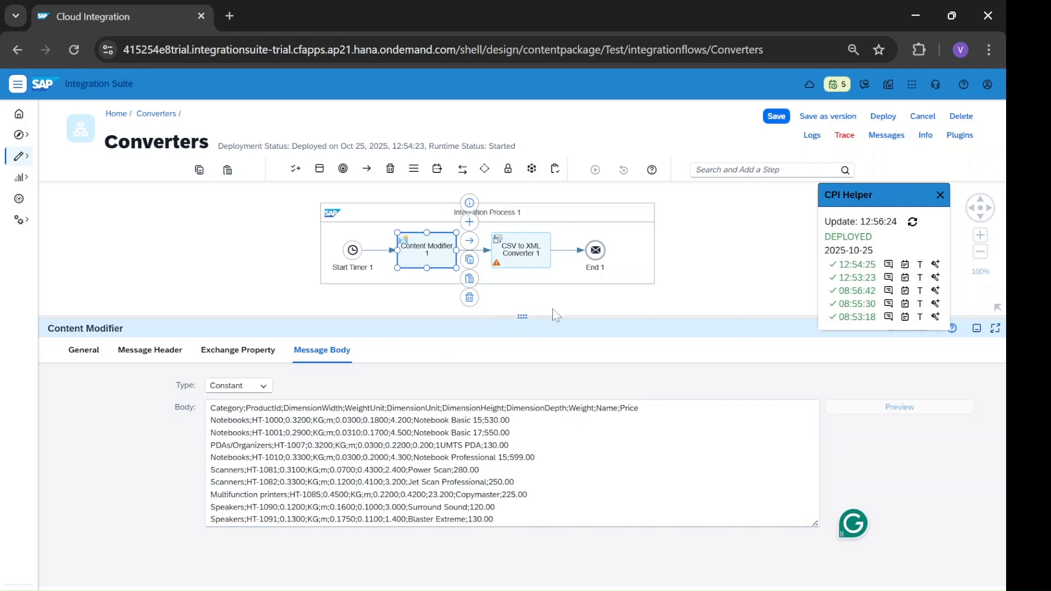
- Change the CSV to XML Converter's XML schema to Products
left_click(515, 260)
left_click(140, 351)
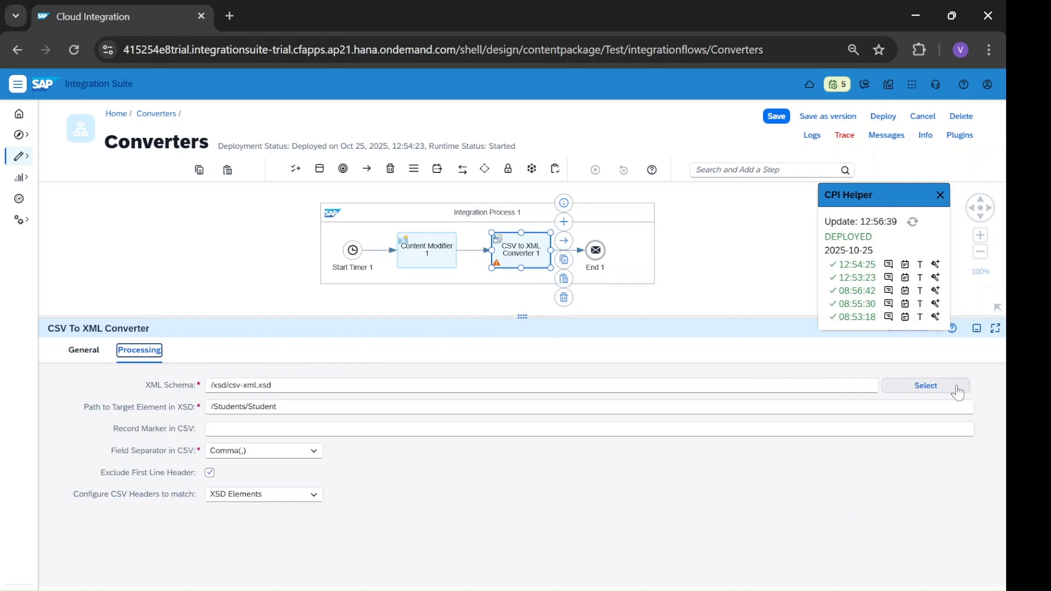
left_click(956, 387)
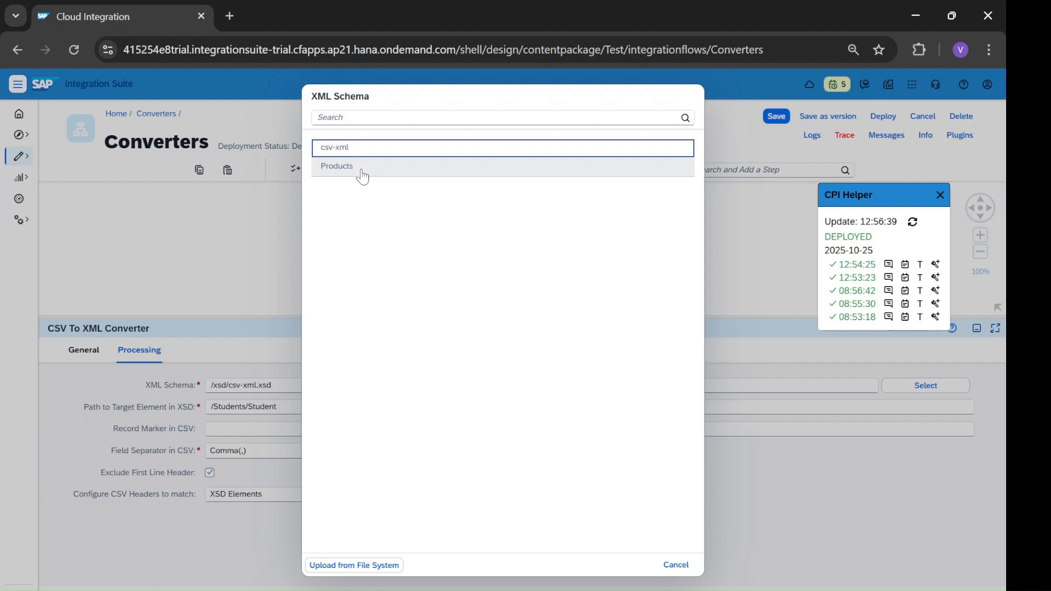
left_click(361, 170)
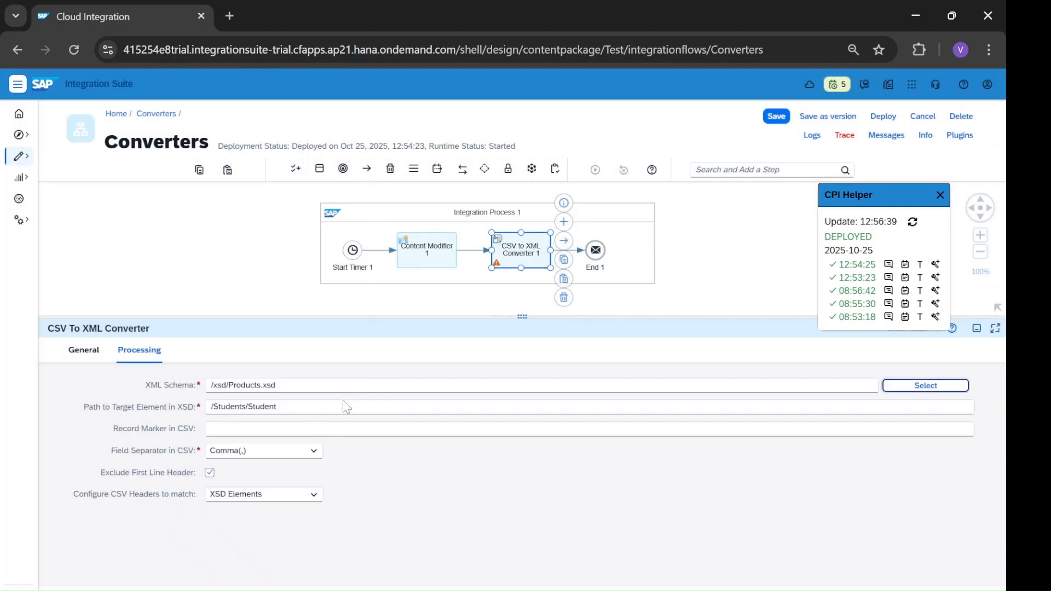
- Set the converter's path to the target element in the XSD to /Products/Product
left_click(277, 407)
double_click(234, 406)
double_click(244, 385)
key("ctrl+c")
double_click(234, 406)
key("ctrl+v")
double_click(262, 406)
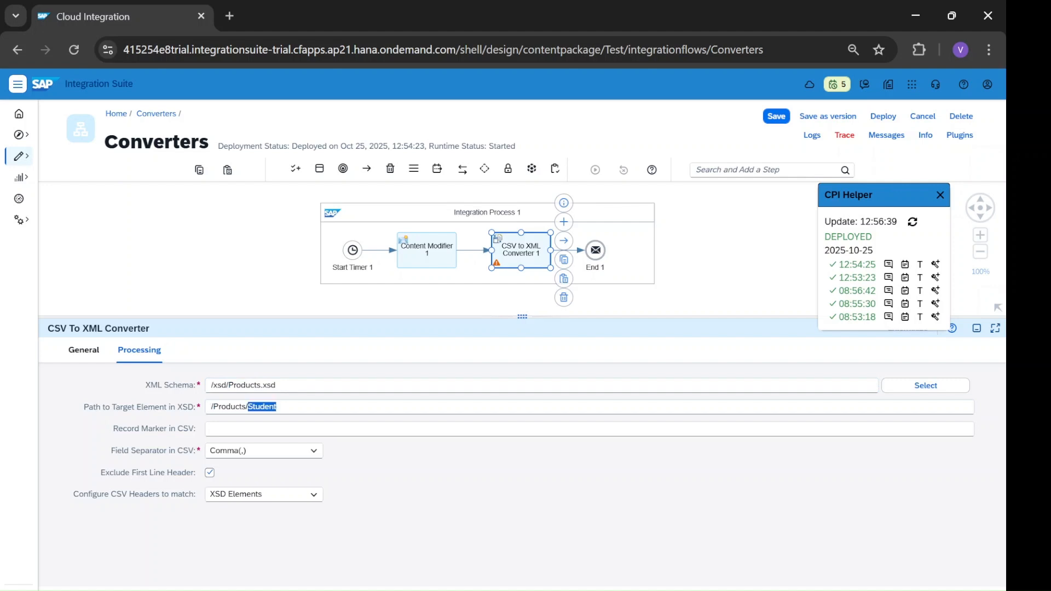
type("Product")
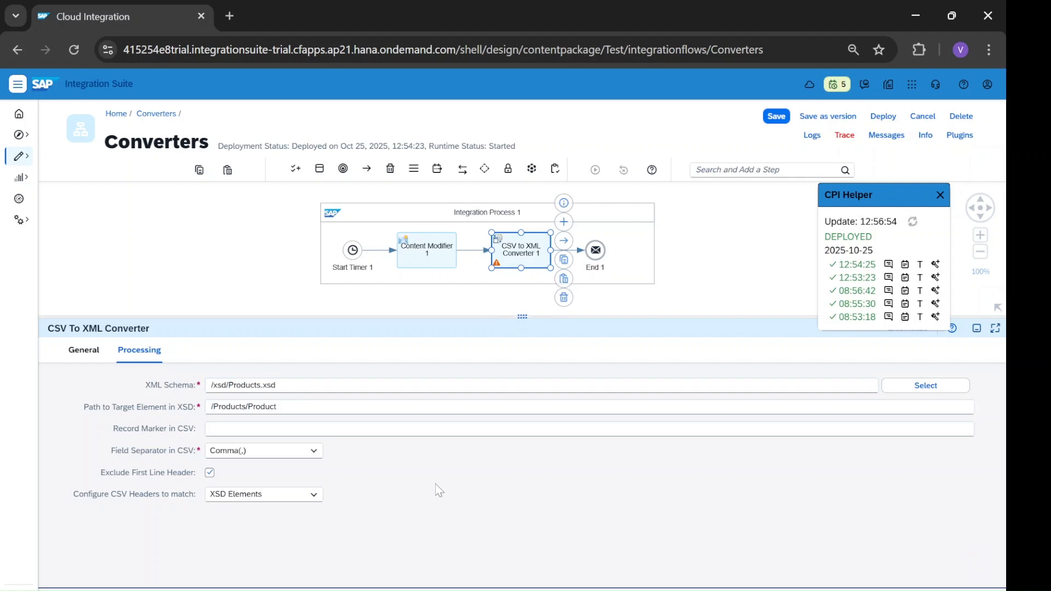
- Set the converter's CSV field separator to Semicolon(;) and switch to Notepad++ to check the product CSV's delimiter
left_click(313, 450)
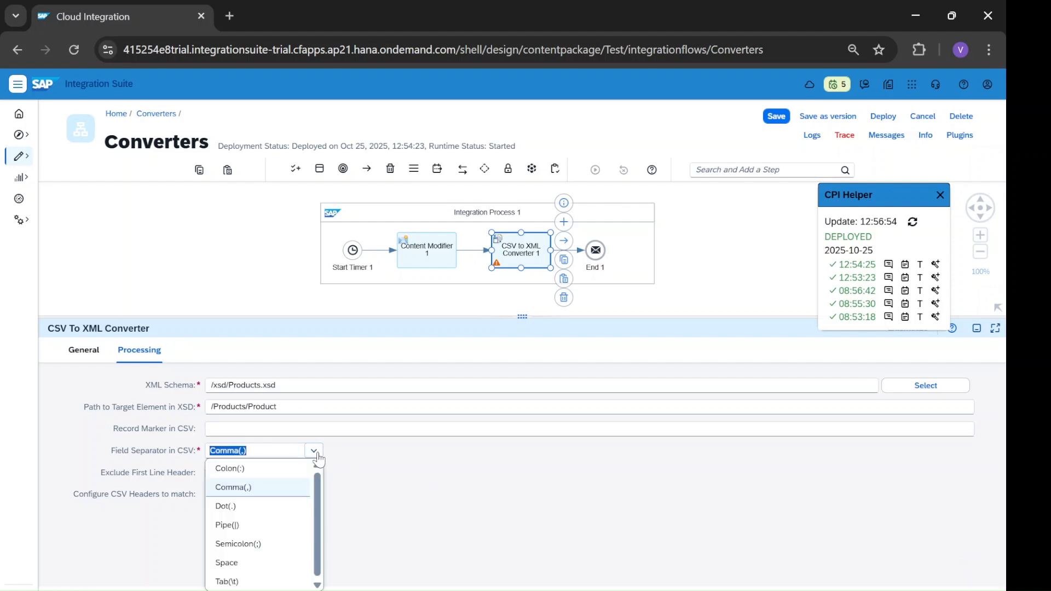
left_click(280, 545)
key("alt+Tab")
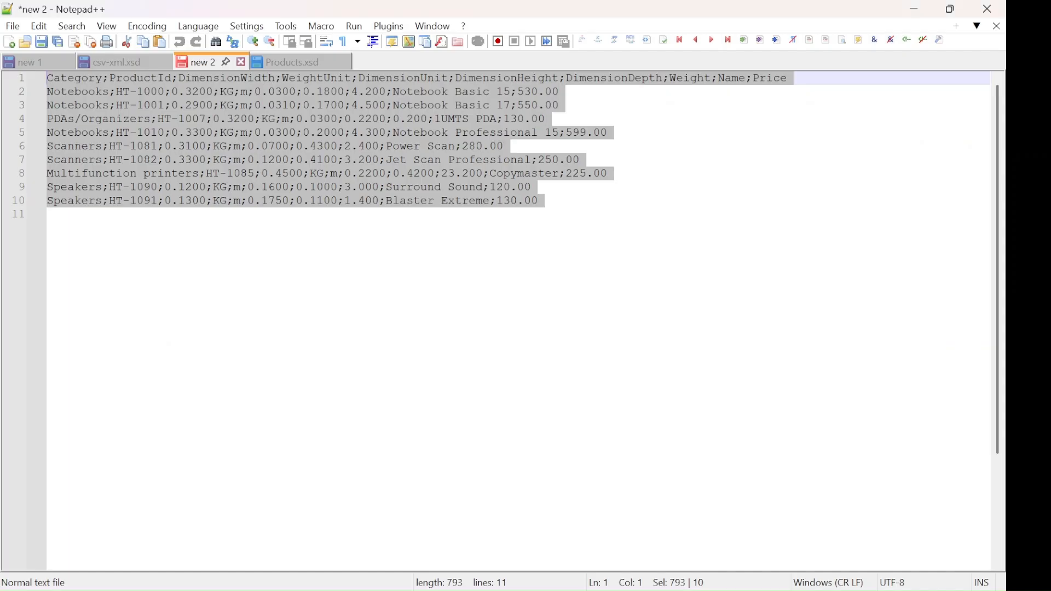
- Check the semicolon delimiter in the product CSV, return to Cloud Integration and enable the converter's Exclude First Line Header option
left_click(47, 214)
left_click(165, 146)
key("shift+Left")
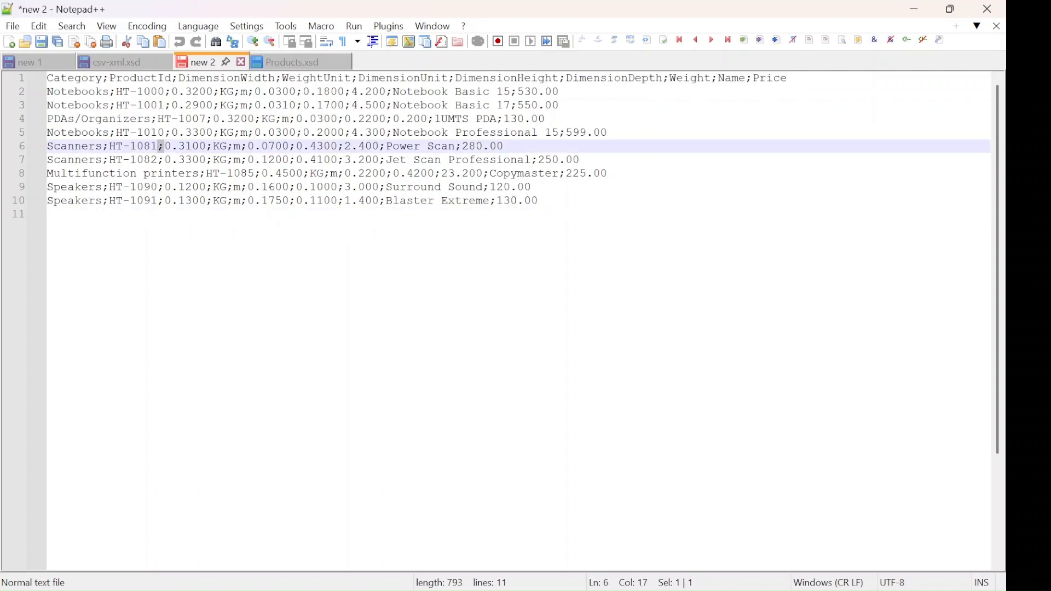
key("alt+Tab")
left_click(210, 473)
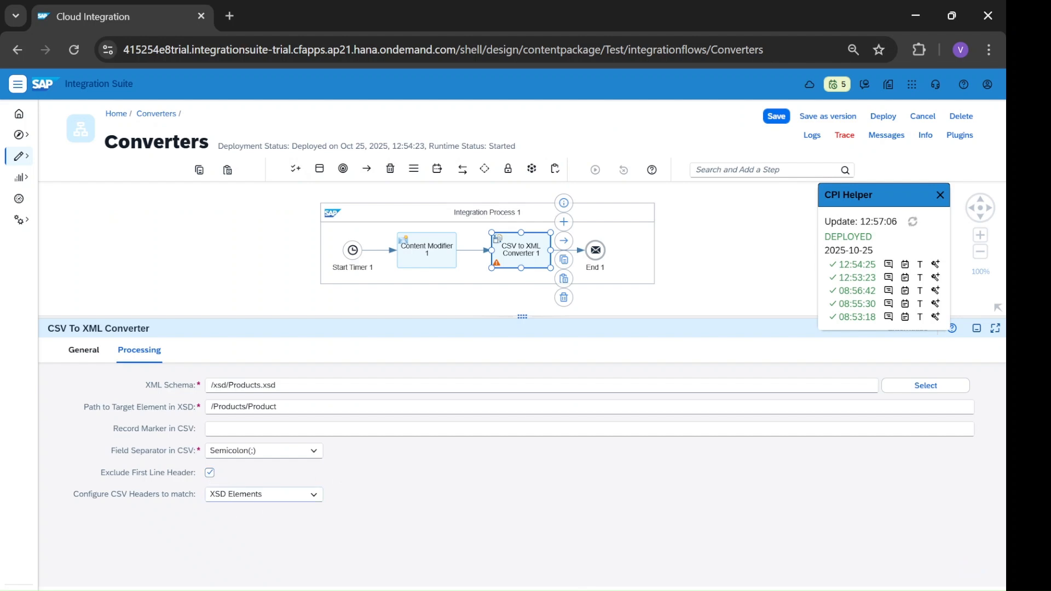
- Check the element names in Products.xsd in Notepad++, and back in Cloud Integration set the converter's CSV headers to match XSD Elements
left_click(314, 497)
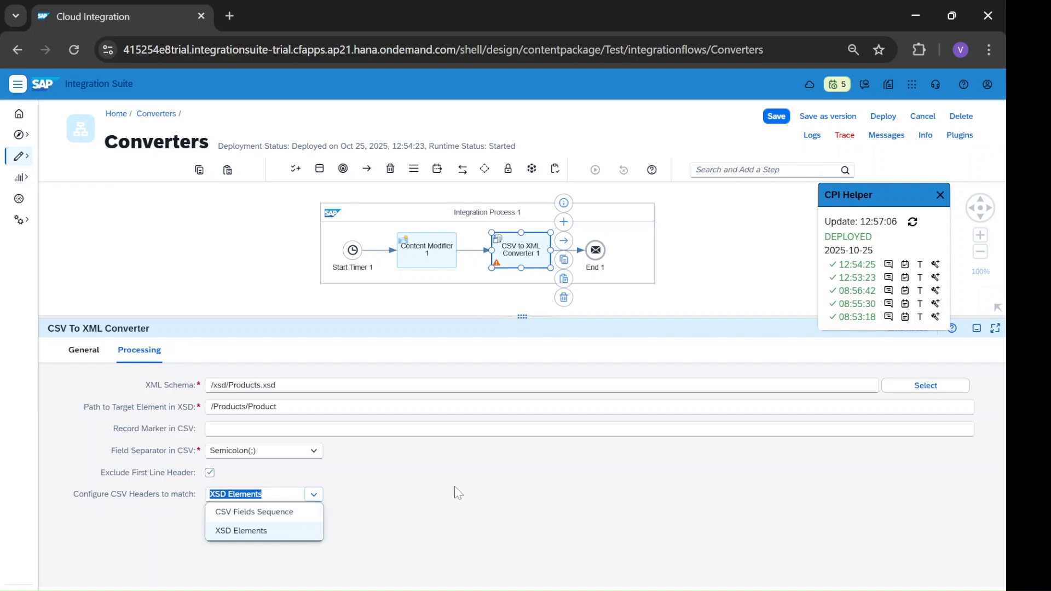
key("alt+Tab")
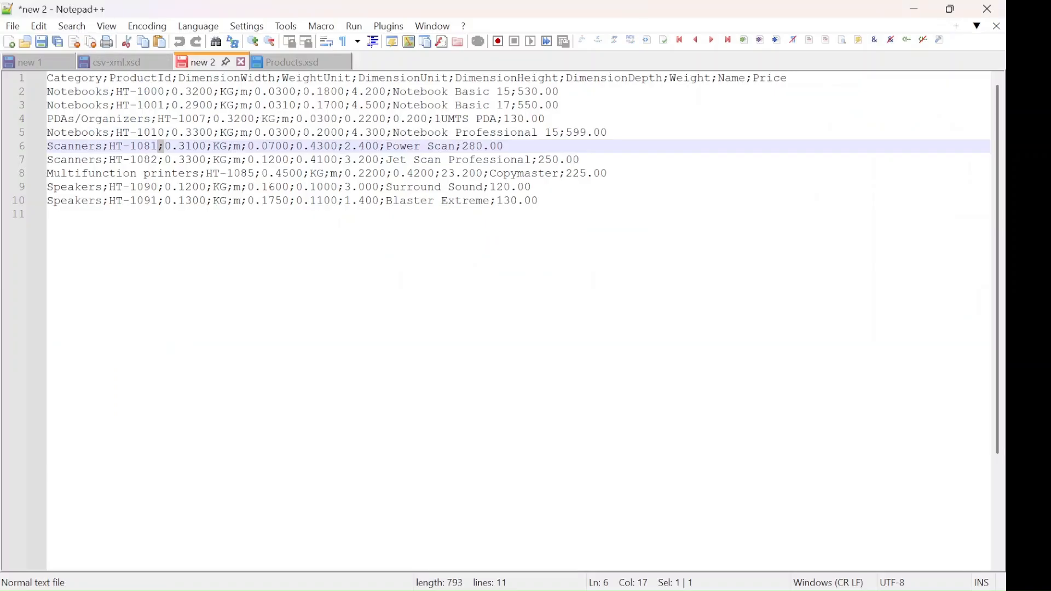
left_click(291, 66)
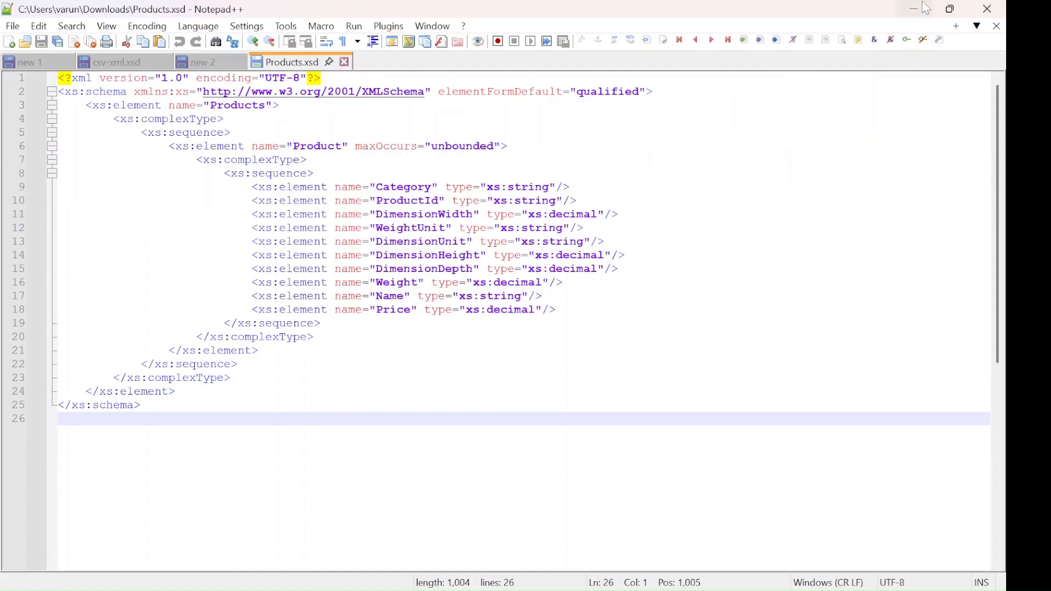
key("alt+Tab")
left_click(458, 535)
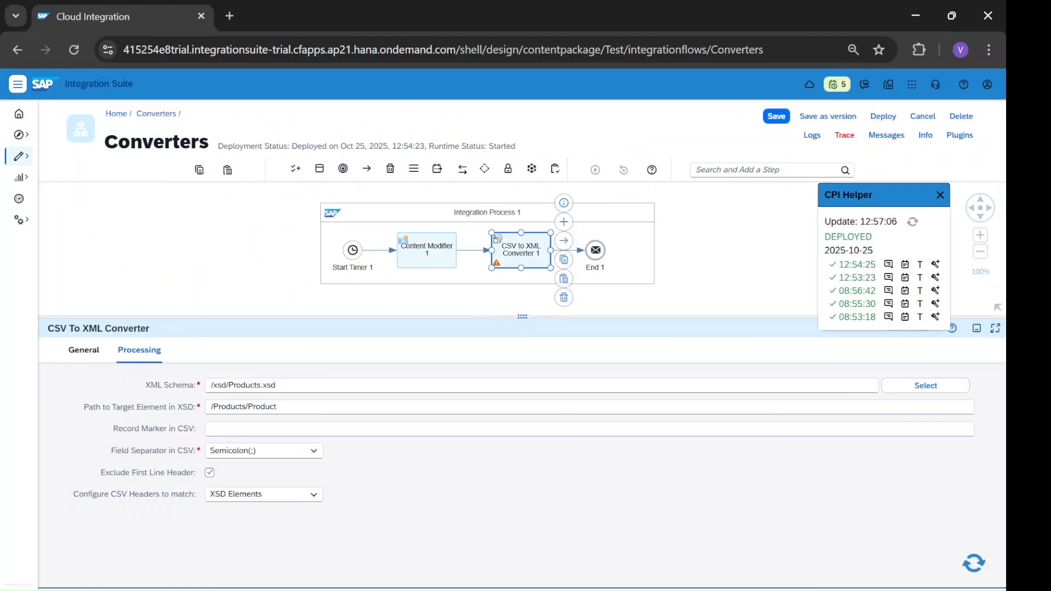
- Save the Converters integration flow and deploy it with the product CSV settings
left_click(775, 116)
left_click(881, 117)
left_click(553, 375)
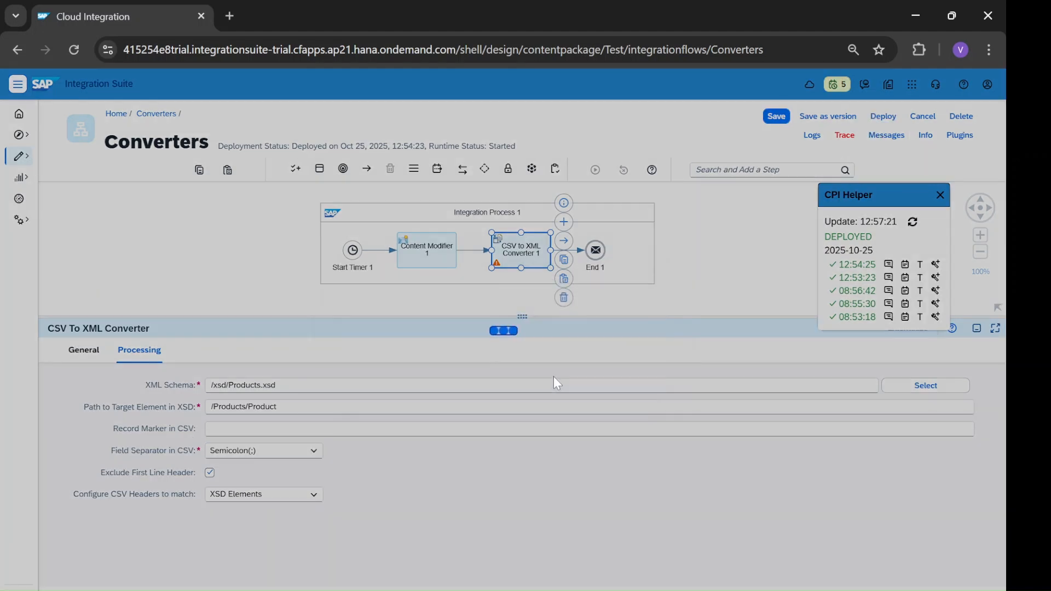
left_click(569, 358)
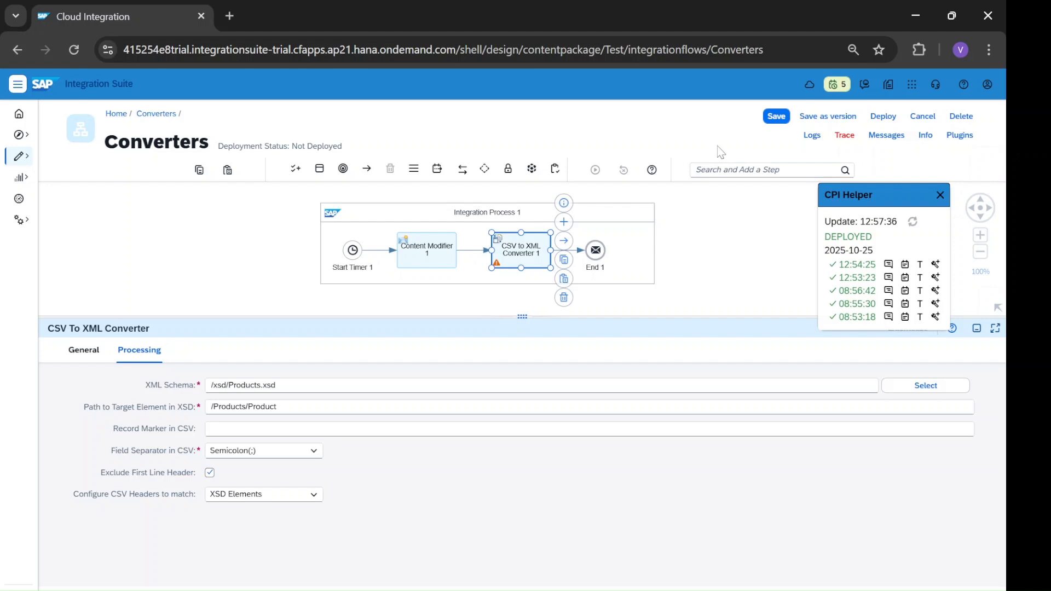
- Activate inline debugging for the newest CPI Helper run and show the beautified message body before End 1
left_click(914, 229)
left_click(935, 264)
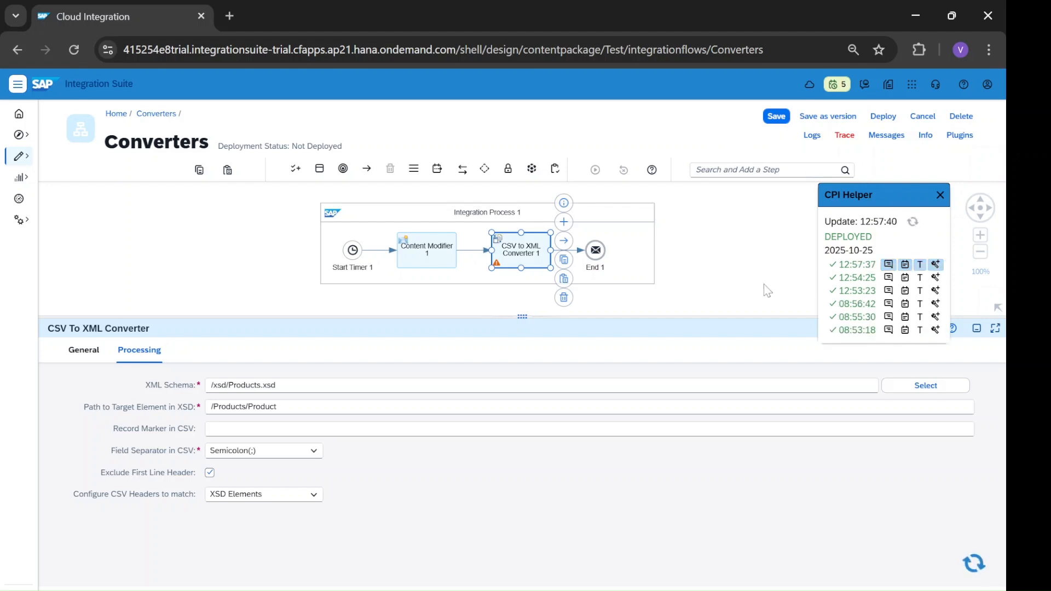
left_click(596, 251)
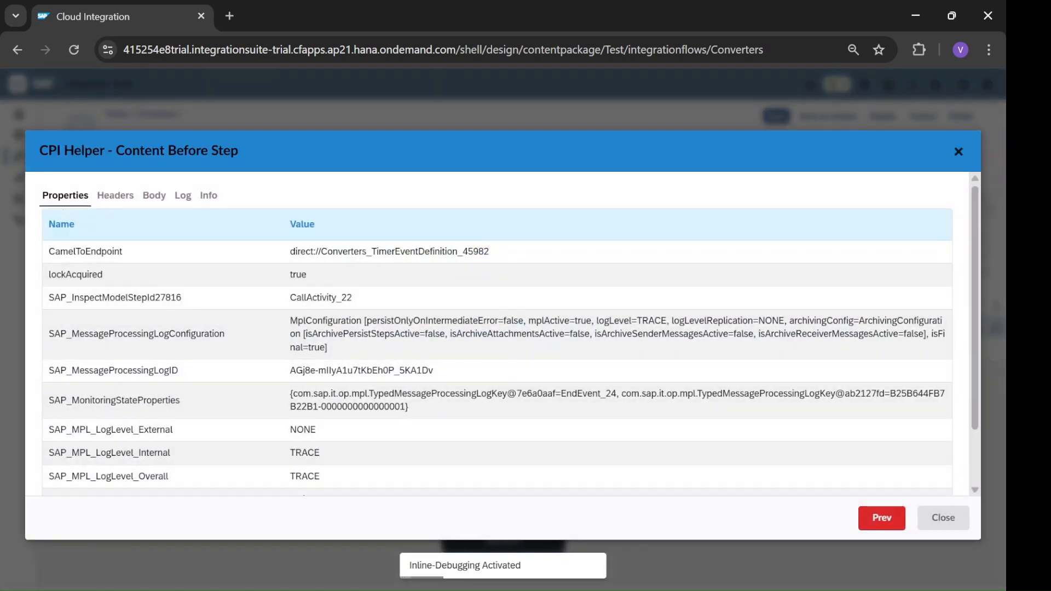
left_click(153, 196)
left_click(62, 214)
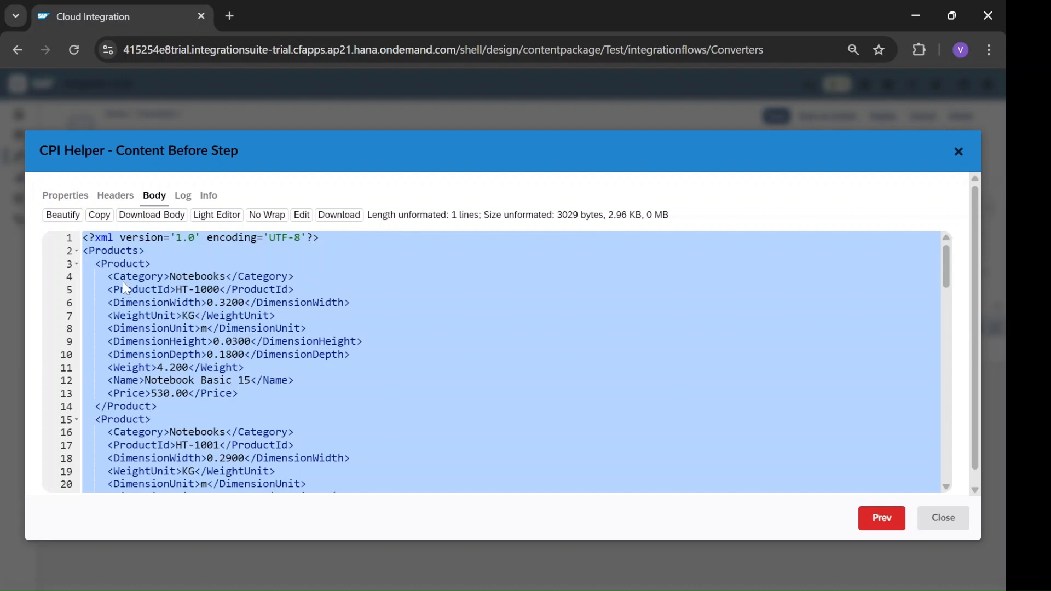
- Examine the converted XML, comparing the Product records and their categories from Notebooks through Speakers
left_click(214, 276)
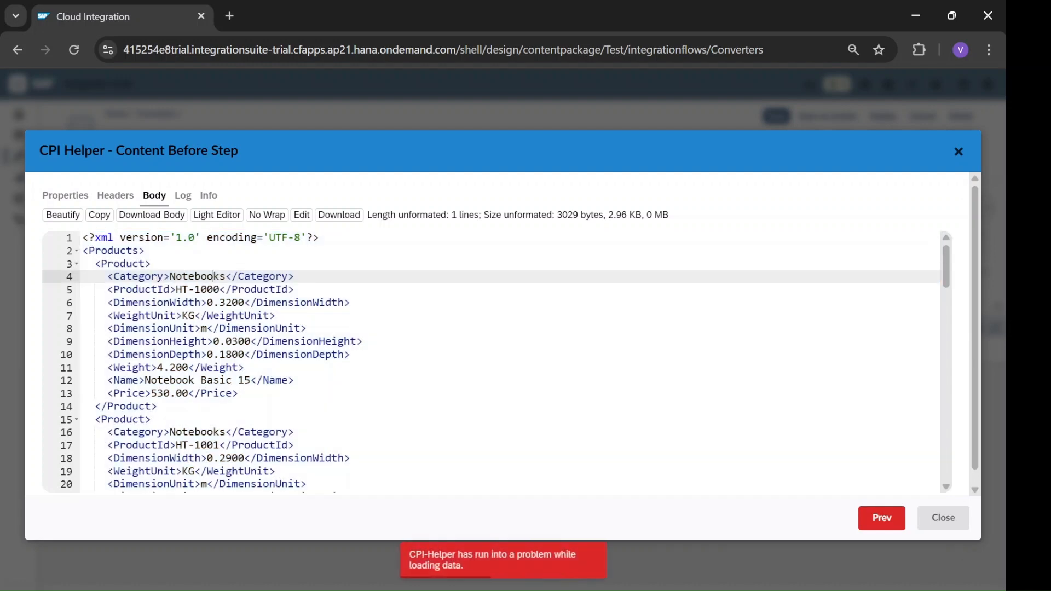
left_click(207, 433)
scroll(207, 432, "down", 3)
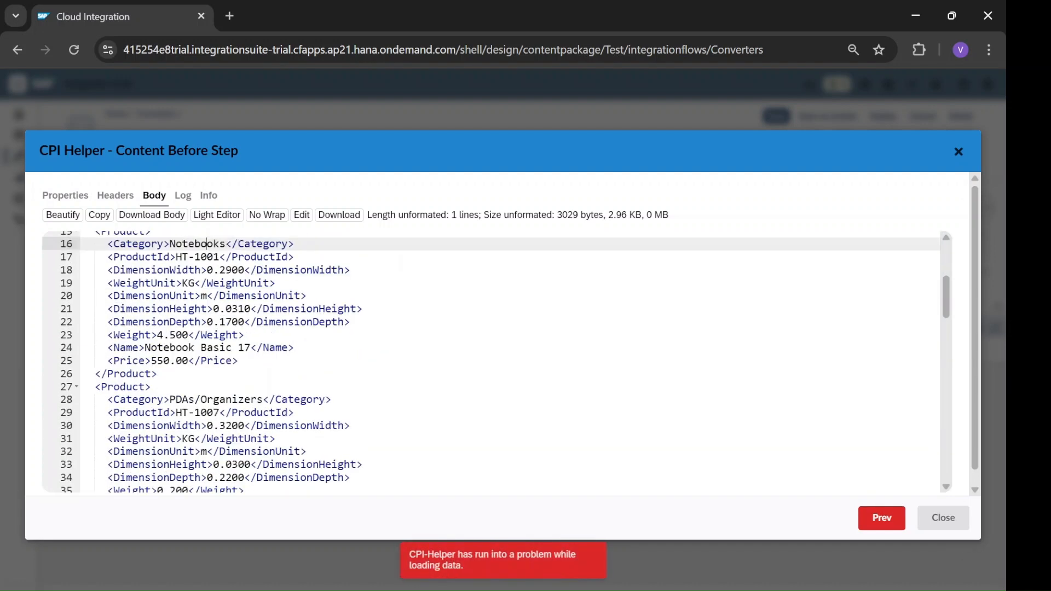
scroll(207, 432, "down", 3)
scroll(206, 432, "down", 3)
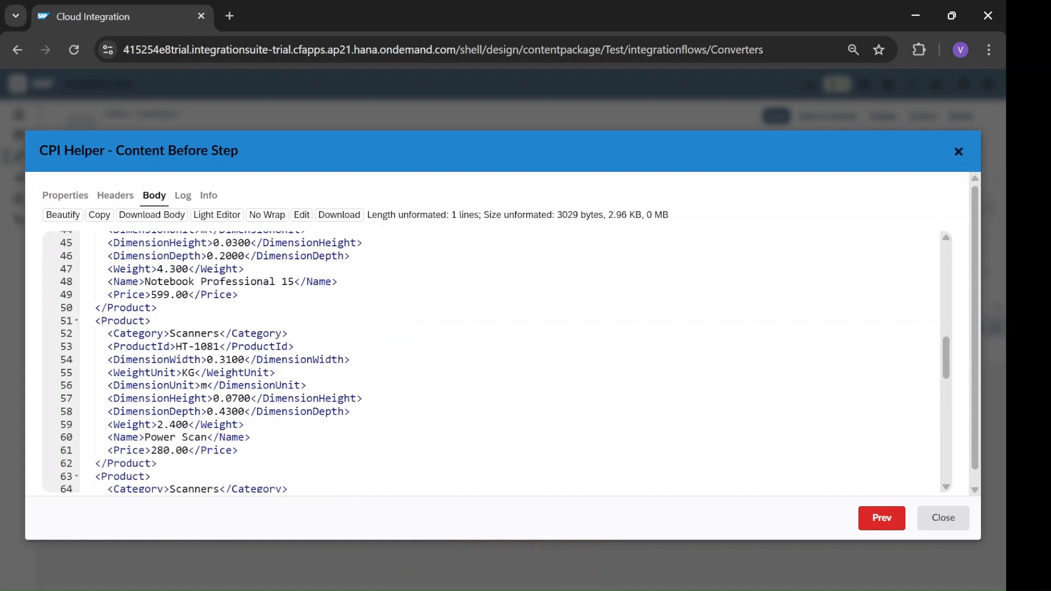
left_click(201, 333)
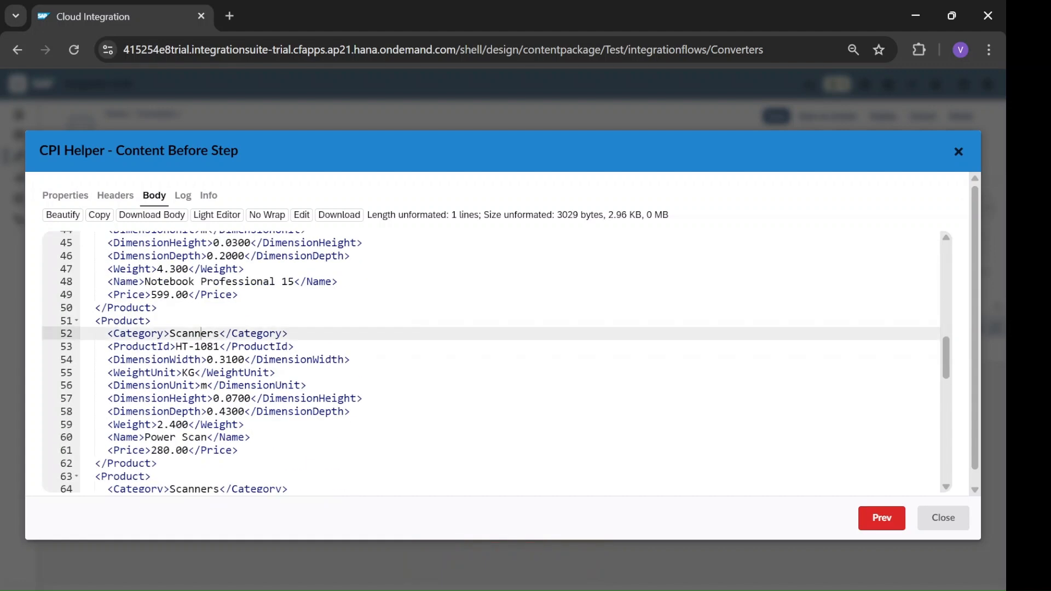
scroll(496, 361, "down", 5)
left_click(208, 315)
scroll(208, 323, "down", 2)
left_click(200, 329)
scroll(201, 328, "down", 2)
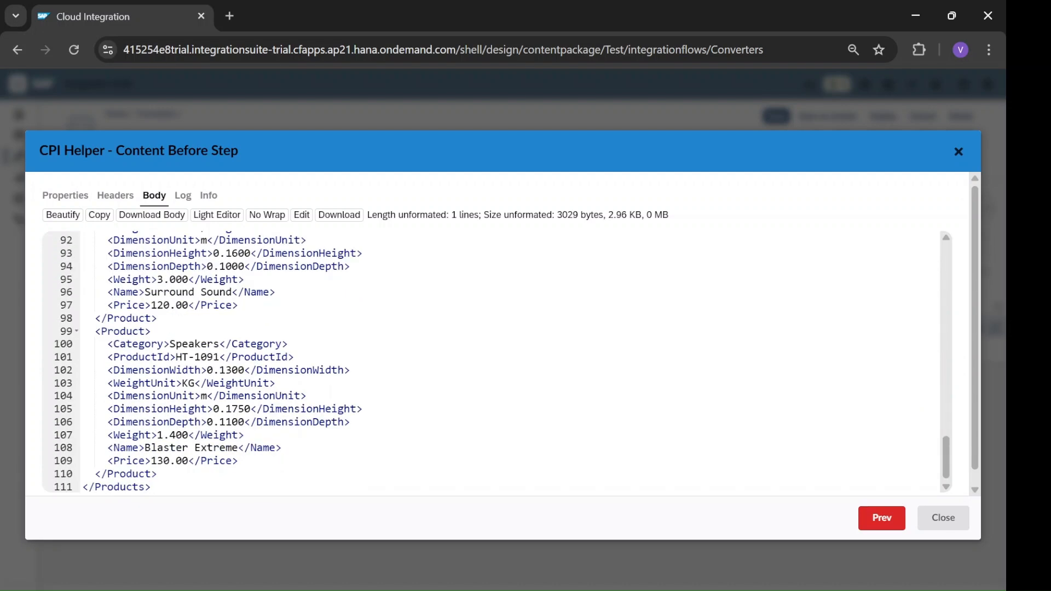
left_click(197, 345)
scroll(197, 345, "down", 1)
scroll(197, 345, "up", 15)
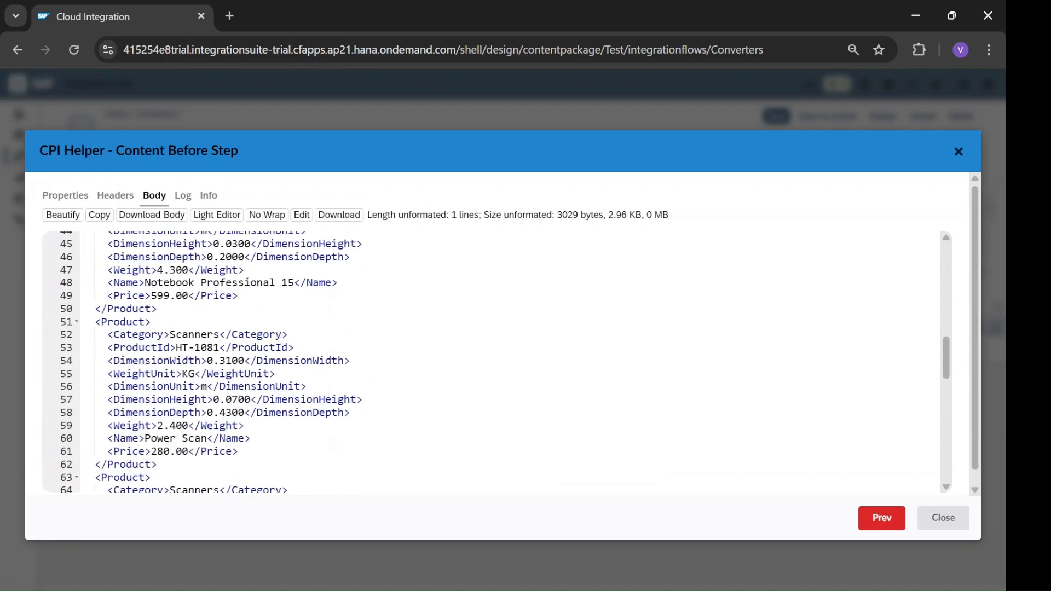
scroll(197, 345, "up", 1)
scroll(219, 361, "down", 4)
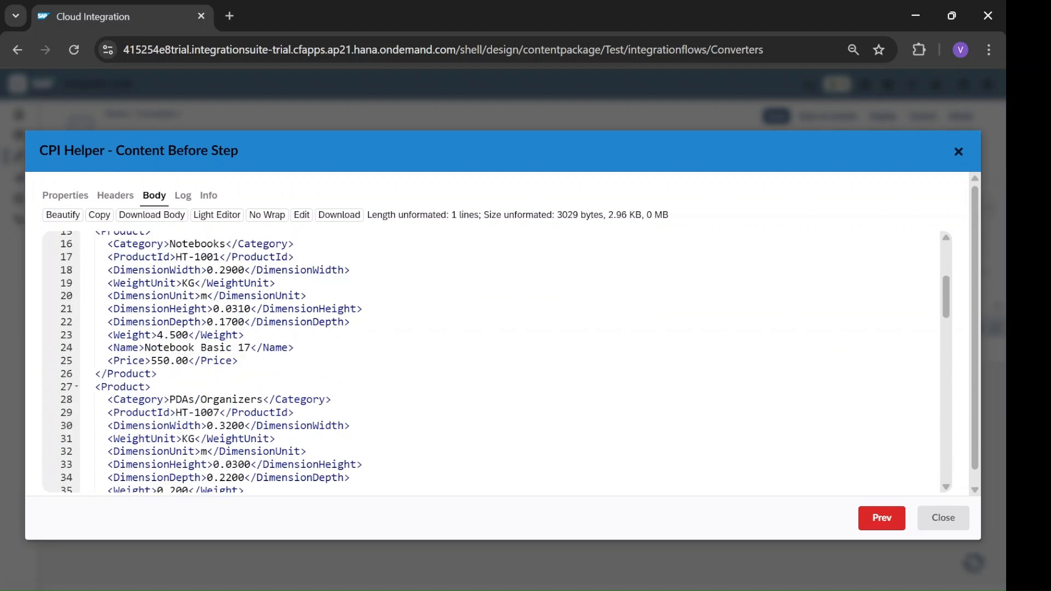
scroll(219, 361, "down", 2)
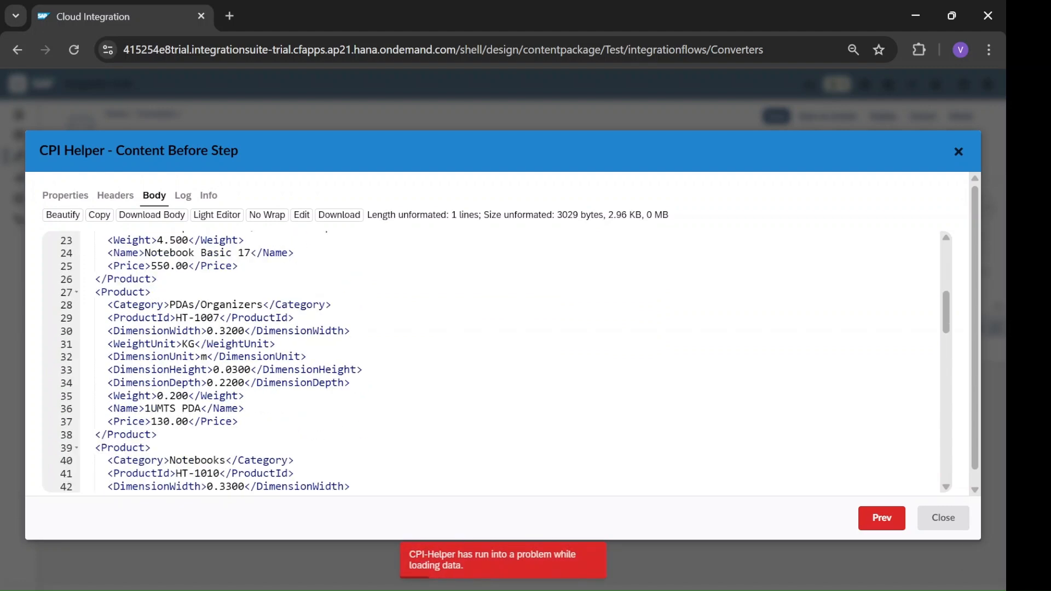
scroll(219, 361, "down", 17)
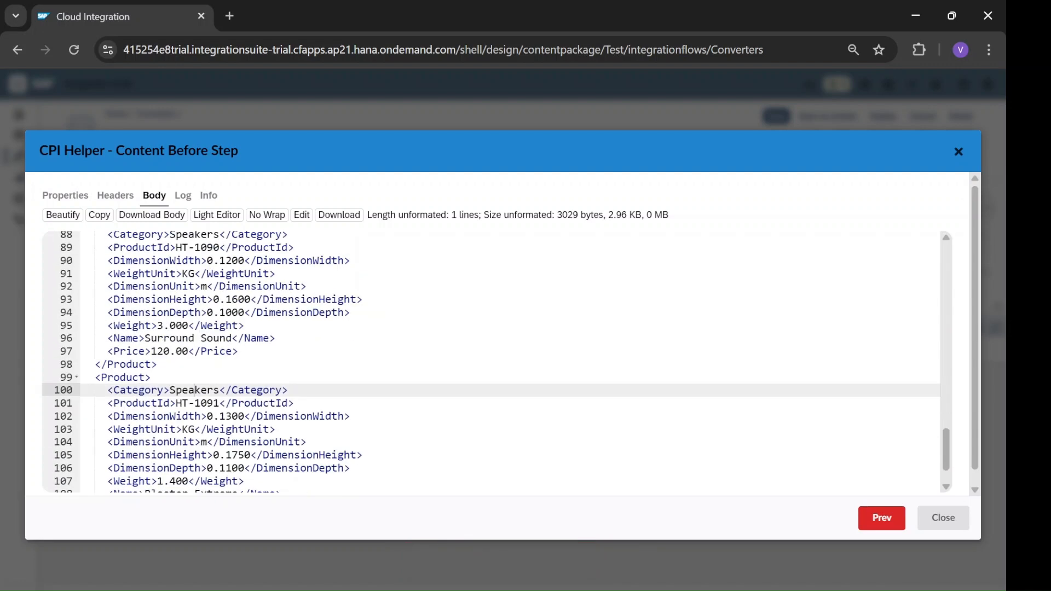
scroll(492, 350, "down", 2)
left_click(235, 395)
scroll(235, 383, "up", 3)
left_click(202, 368)
scroll(201, 368, "down", 1)
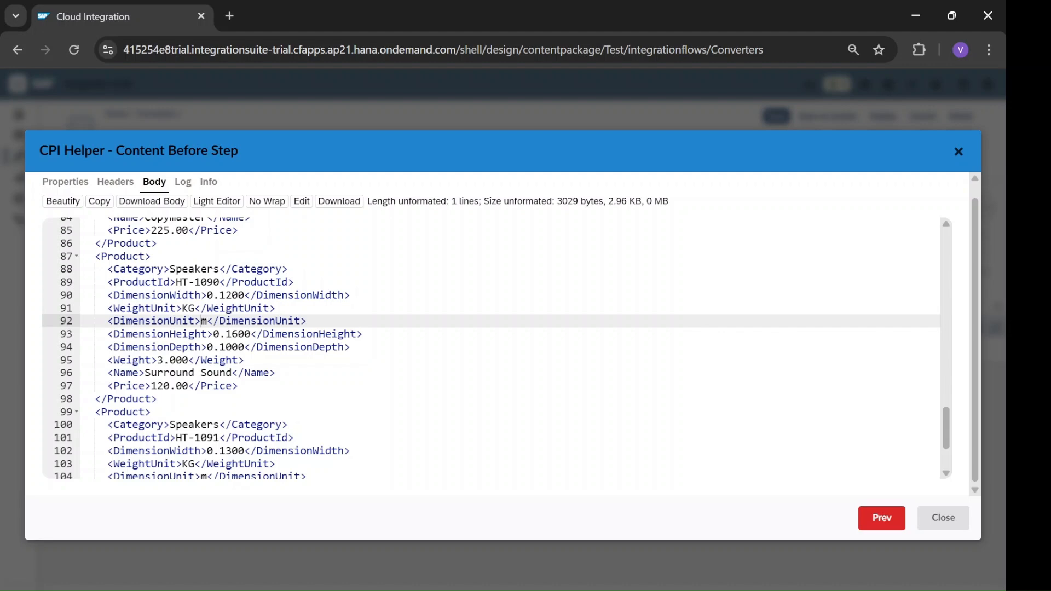
scroll(492, 349, "up", 10)
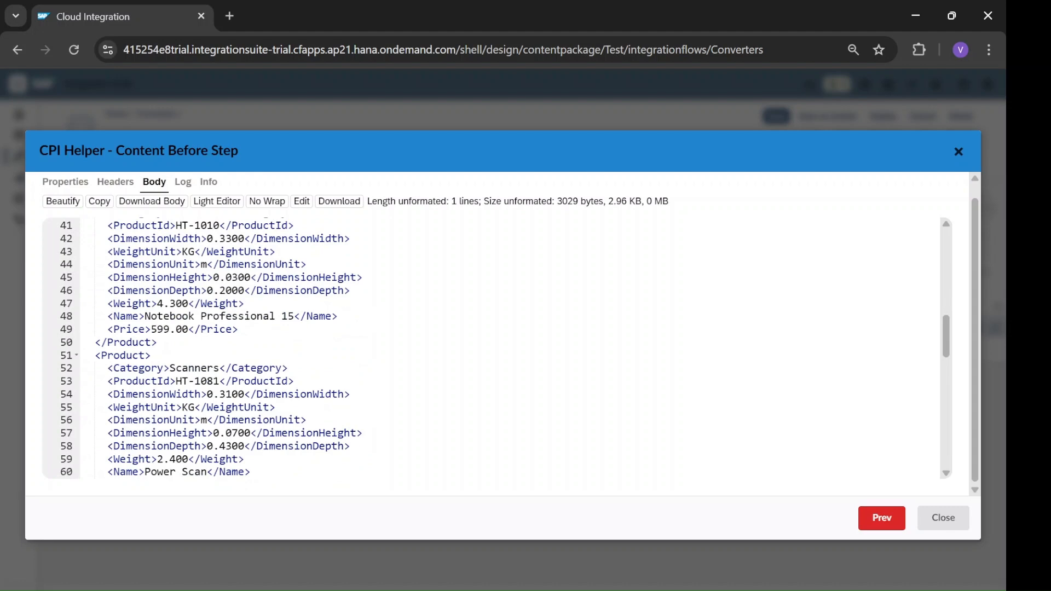
- Close the message content, turn off inline debugging and show the CSV to XML Converter's processing settings
left_click(943, 518)
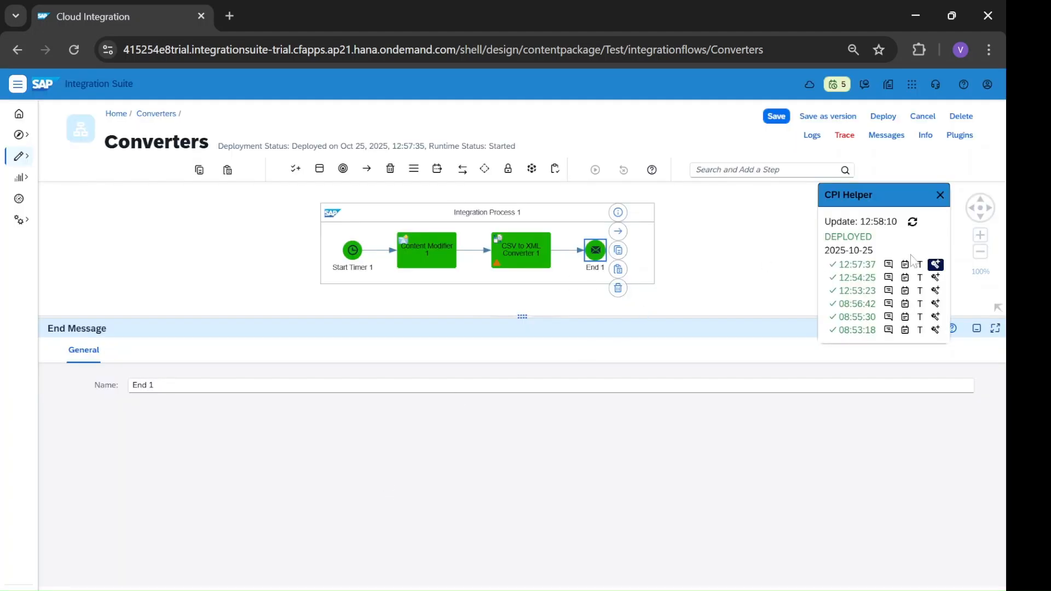
left_click(936, 264)
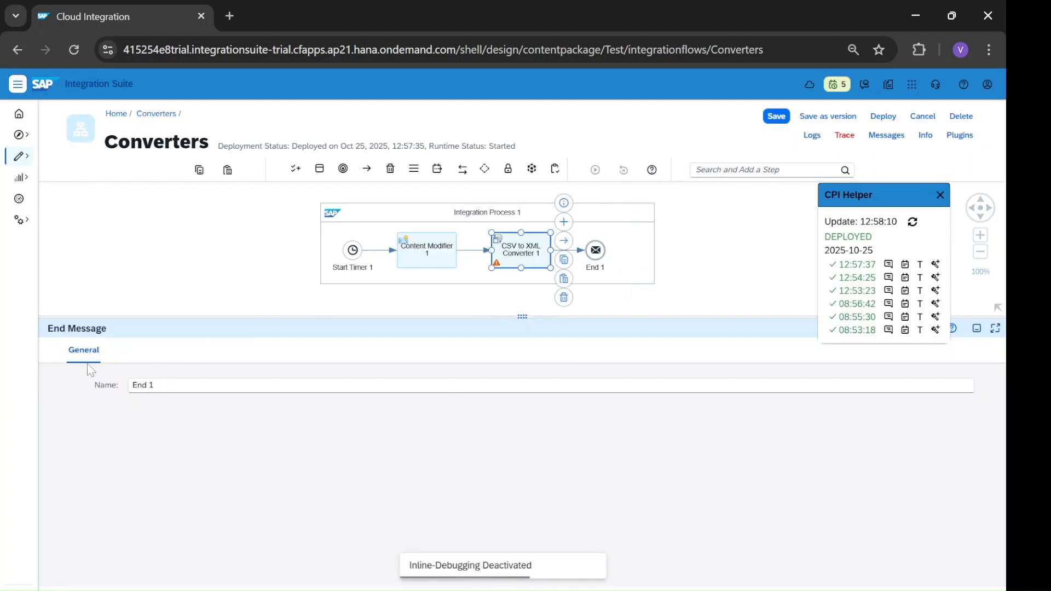
left_click(139, 350)
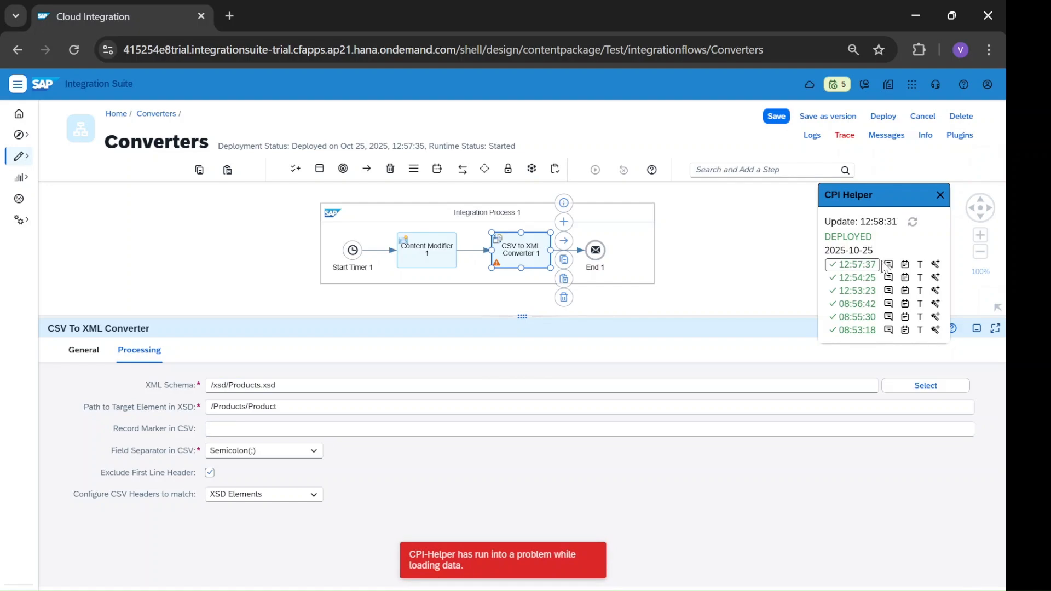
- Reactivate inline debugging for the newest run and show its beautified XML body before End 1 again
left_click(936, 264)
left_click(396, 268)
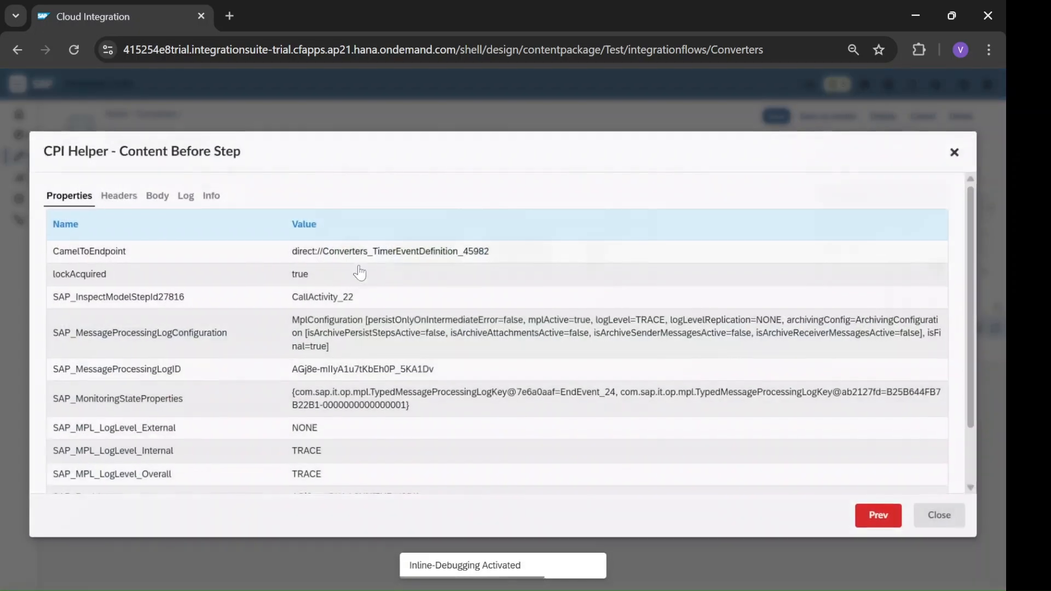
left_click(158, 196)
scroll(90, 223, "down", 5)
scroll(90, 223, "up", 4)
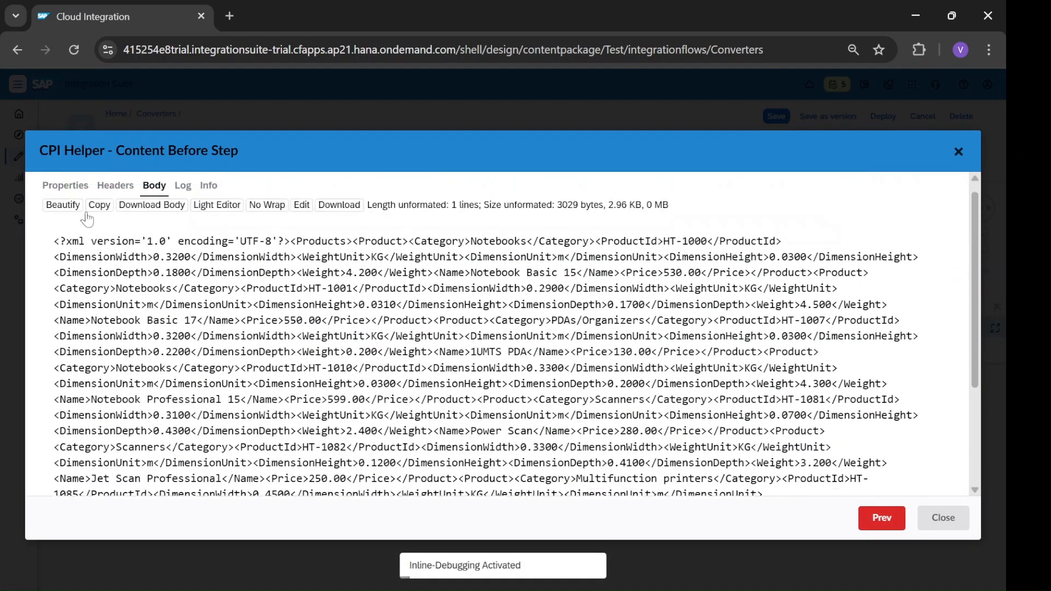
scroll(91, 223, "up", 1)
left_click(62, 214)
- Copy the category value Speakers from the last Product record, close the message content and turn off inline debugging
scroll(309, 398, "down", 15)
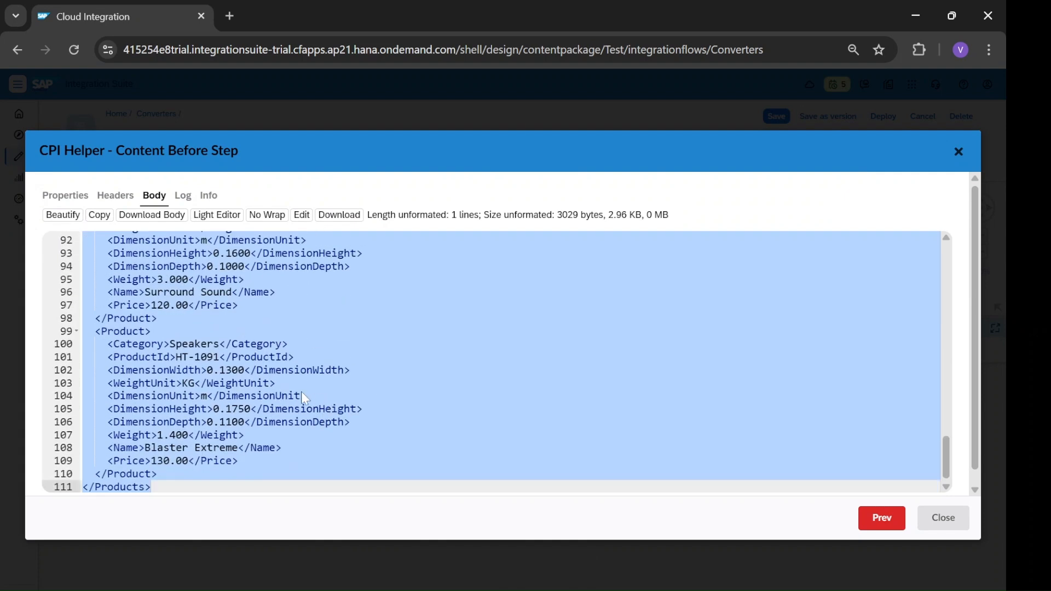
double_click(192, 343)
key("ctrl+c")
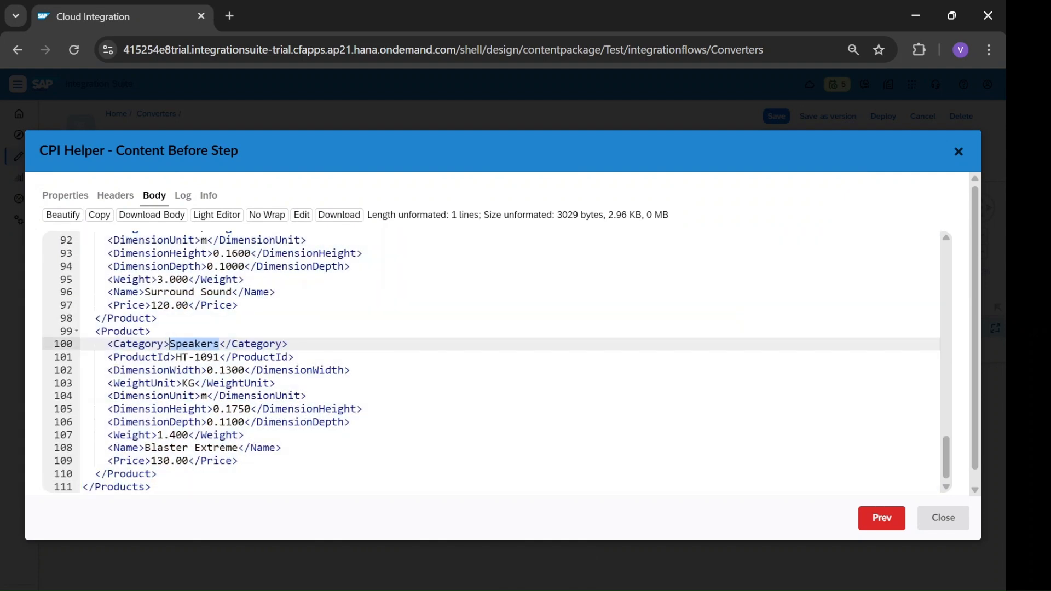
left_click(936, 517)
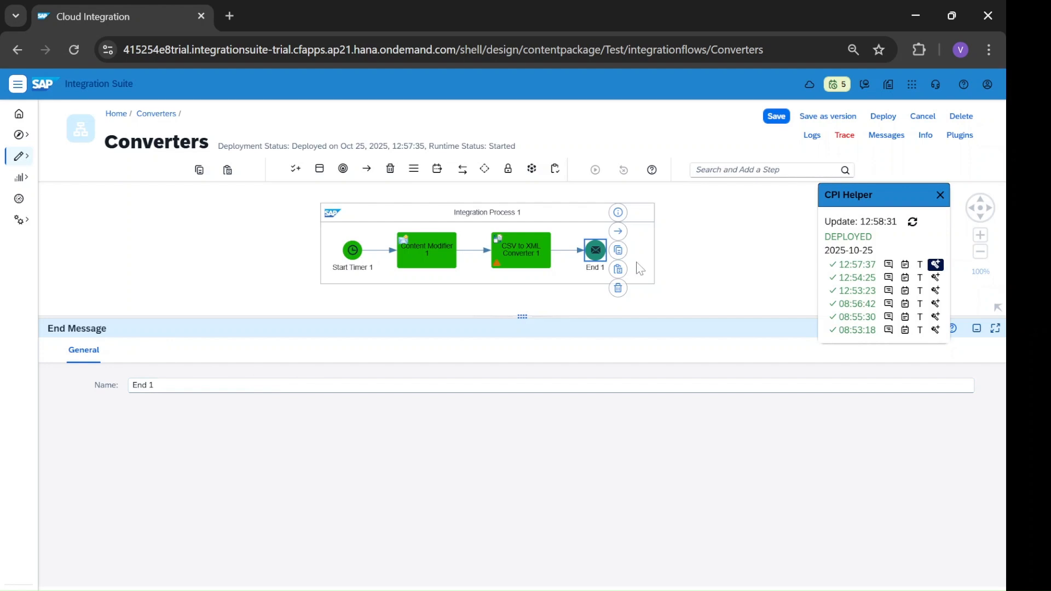
left_click(935, 265)
- Set the CSV to XML Converter's Record Marker in CSV to the copied value Speakers
left_click(514, 268)
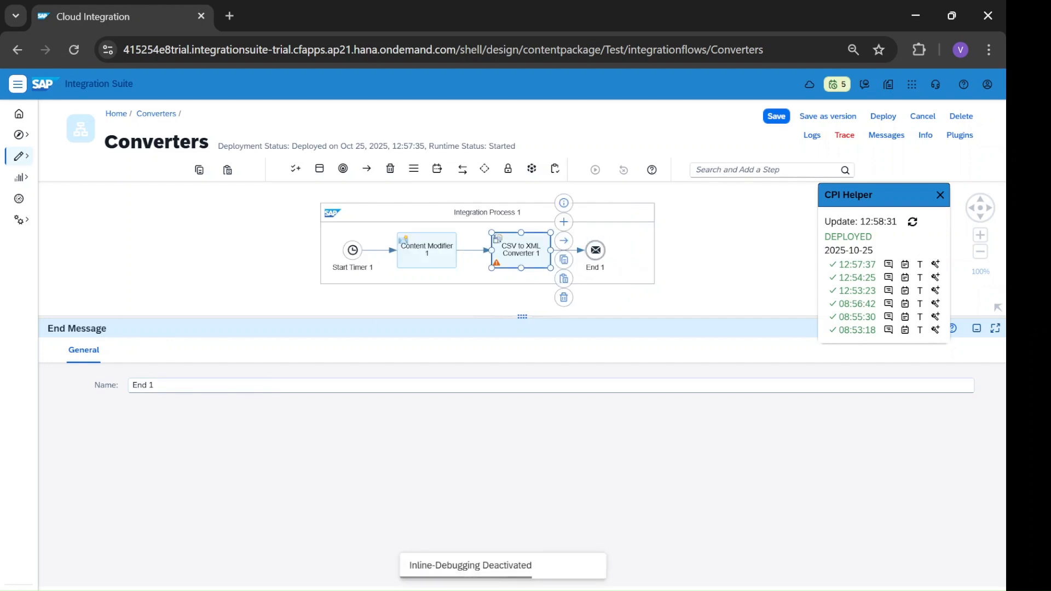
left_click(139, 350)
left_click(263, 429)
key("ctrl+v")
left_click(424, 512)
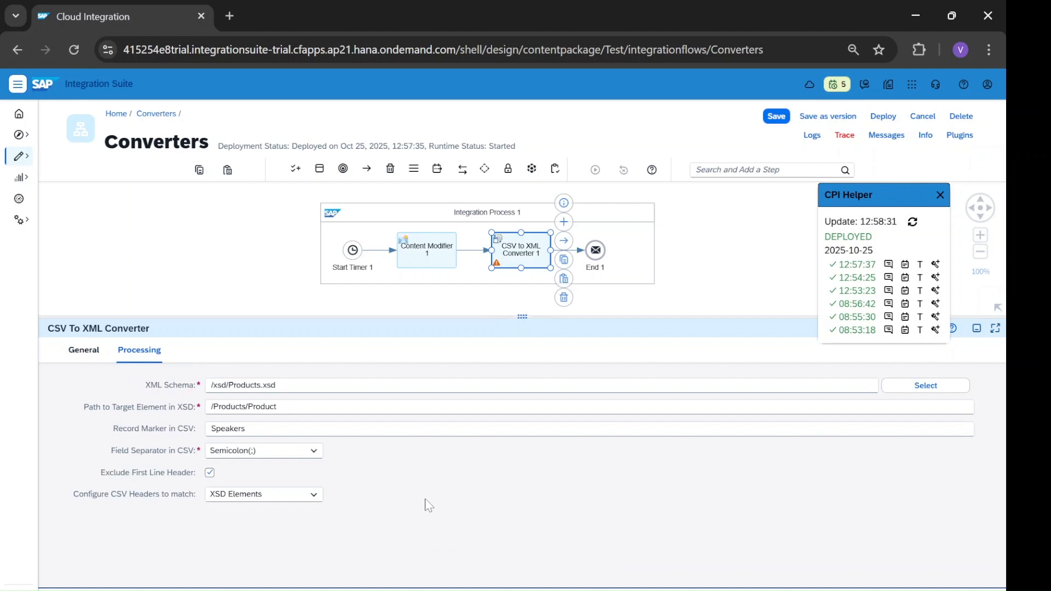
- Save the Converters integration flow with the Speakers record marker and redeploy it
left_click(776, 116)
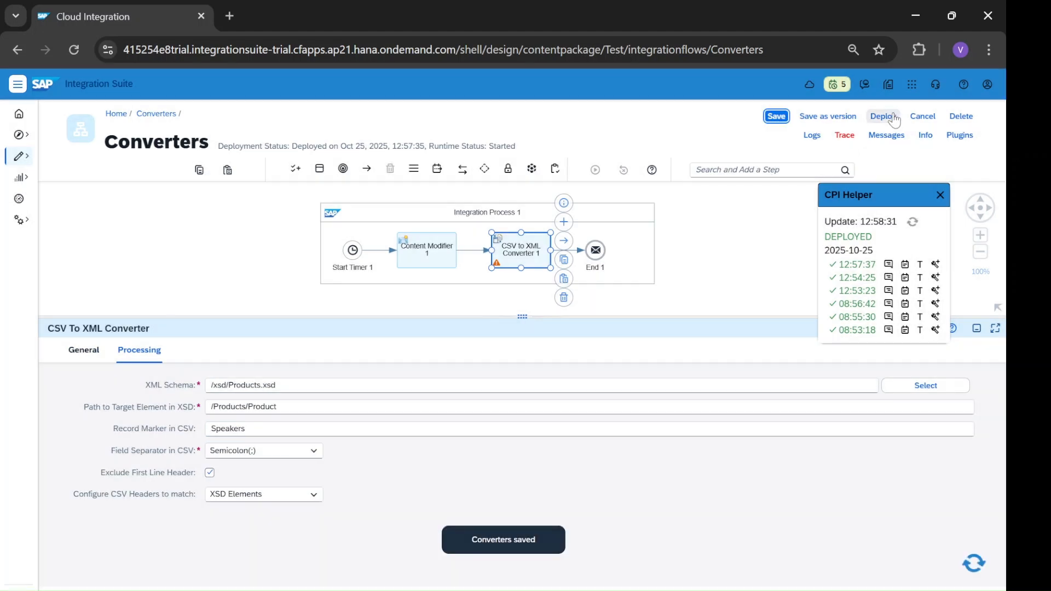
left_click(883, 116)
left_click(553, 371)
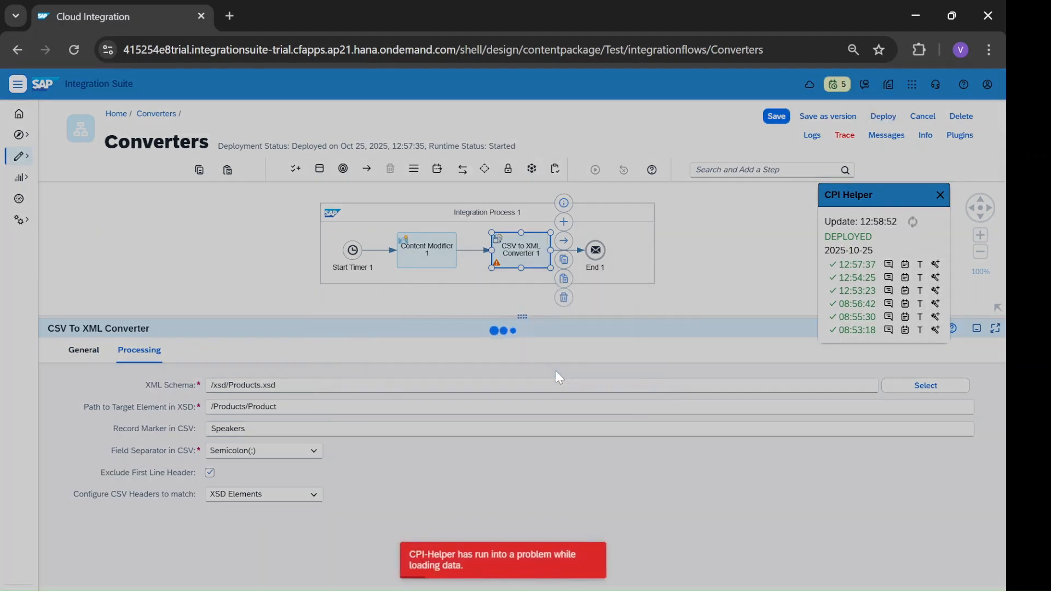
left_click(572, 362)
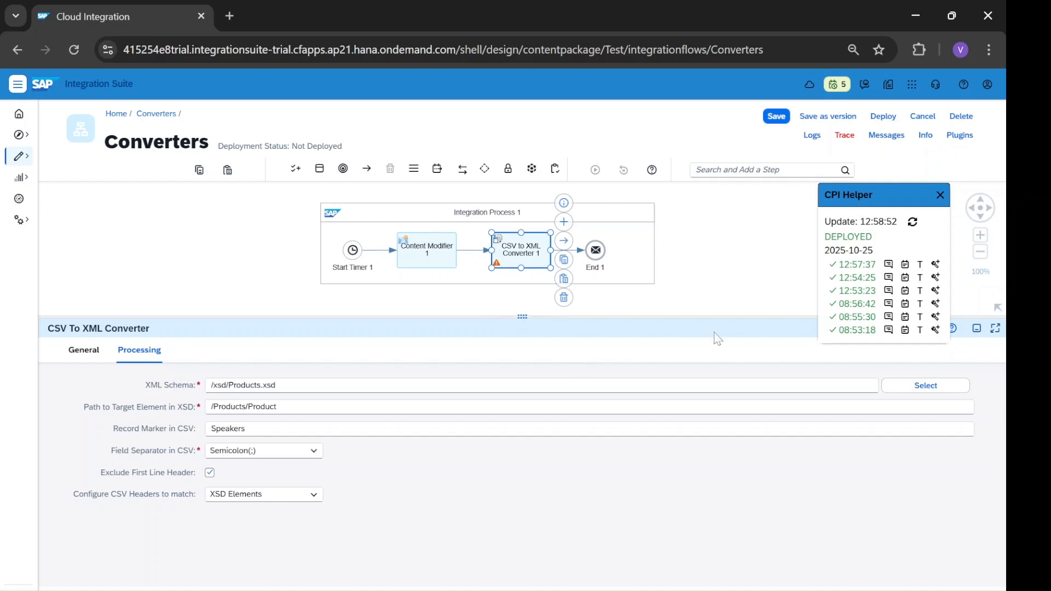
- Refresh the run list, activate inline debugging for the newest run and examine its beautified XML body before End 1
left_click(912, 222)
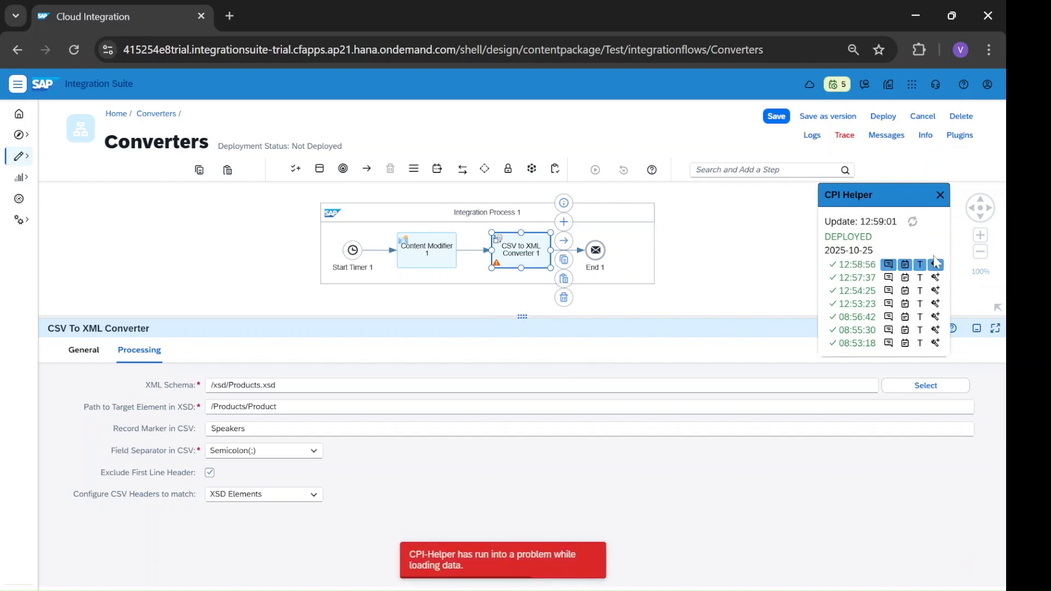
left_click(595, 255)
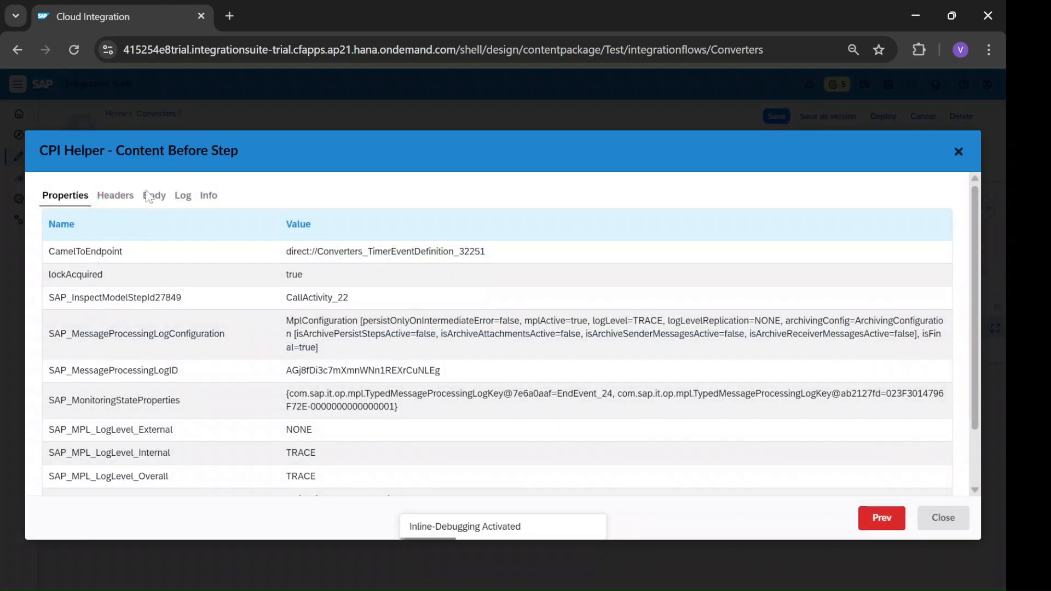
left_click(153, 197)
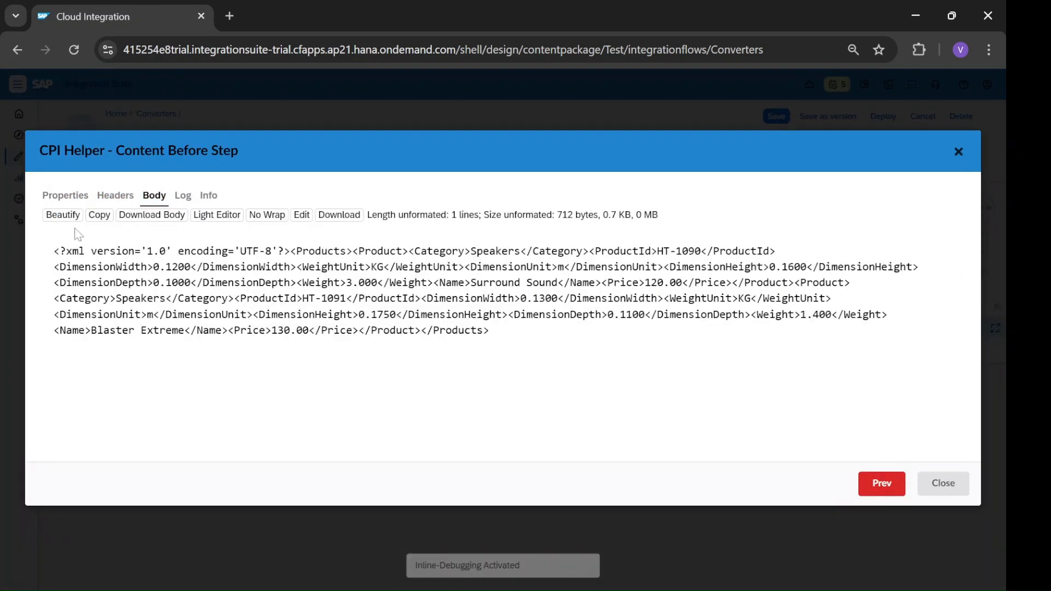
left_click(62, 215)
scroll(214, 352, "down", 3)
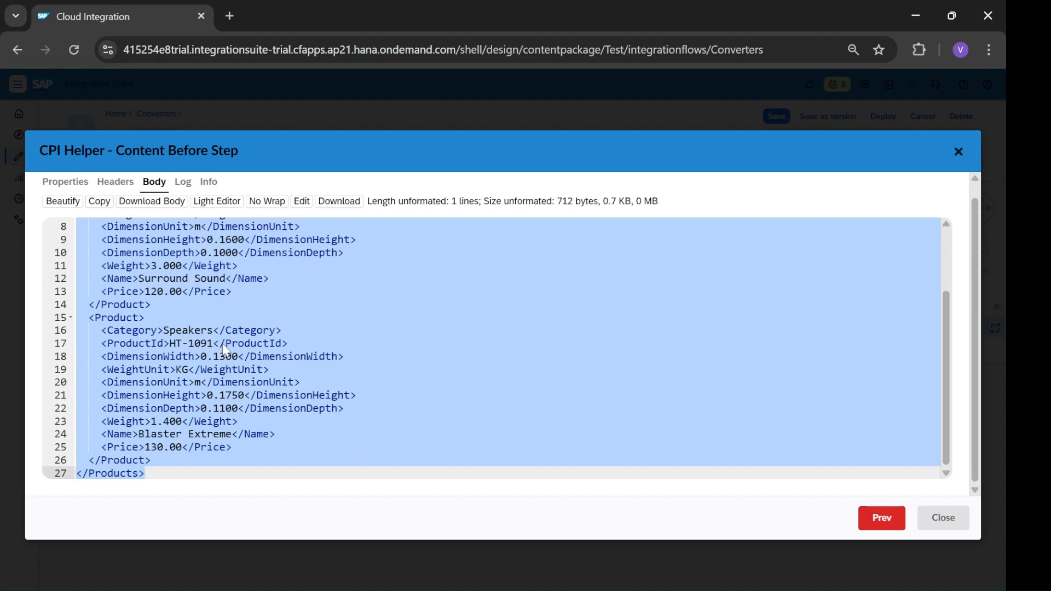
scroll(224, 351, "up", 3)
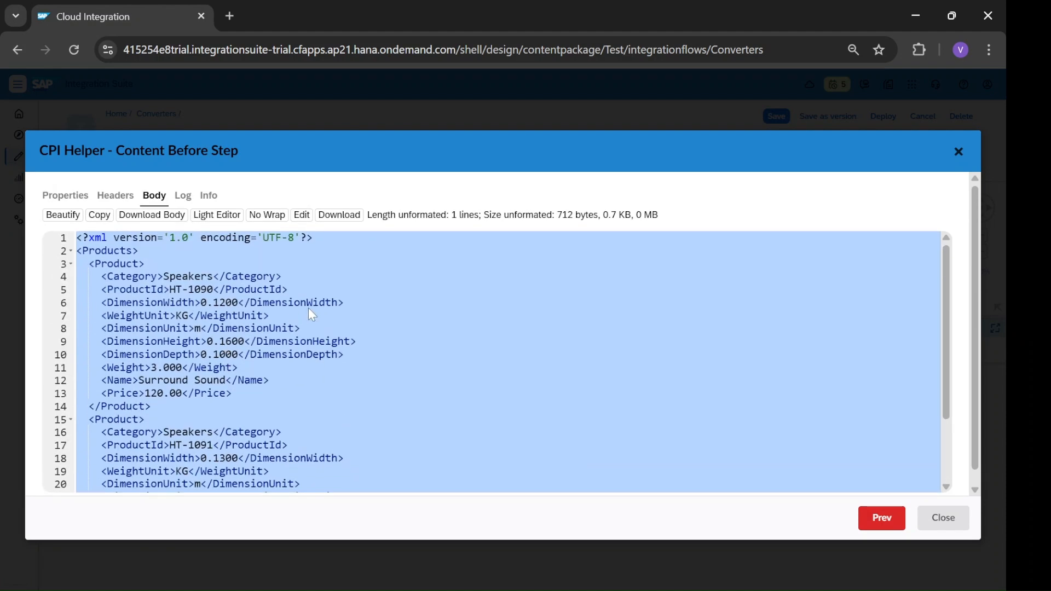
- Close the message content and minimize the End Message property sheet to leave the full integration flow canvas in view
left_click(937, 518)
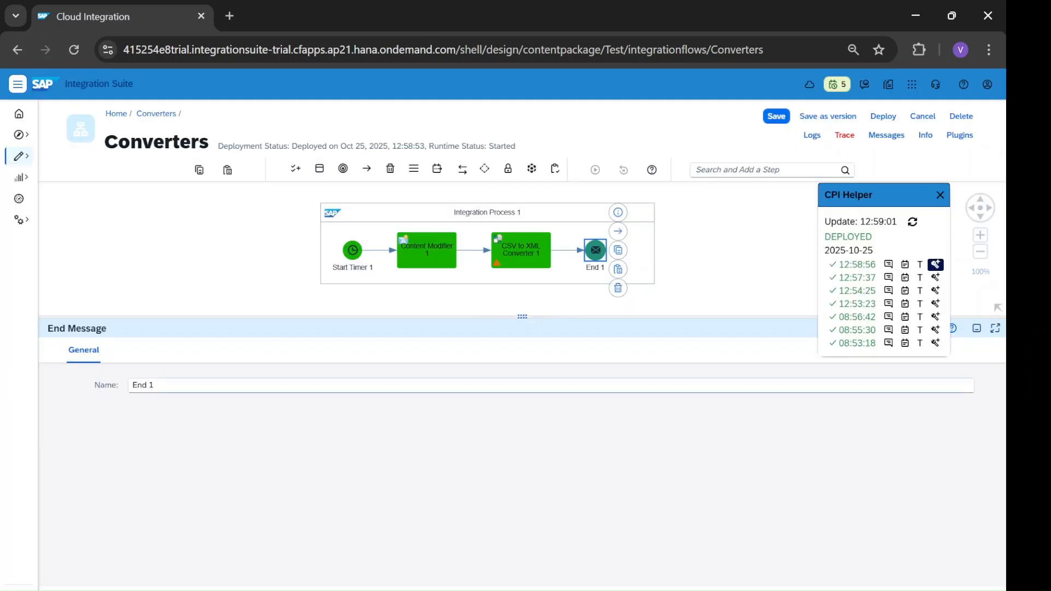
left_click(976, 329)
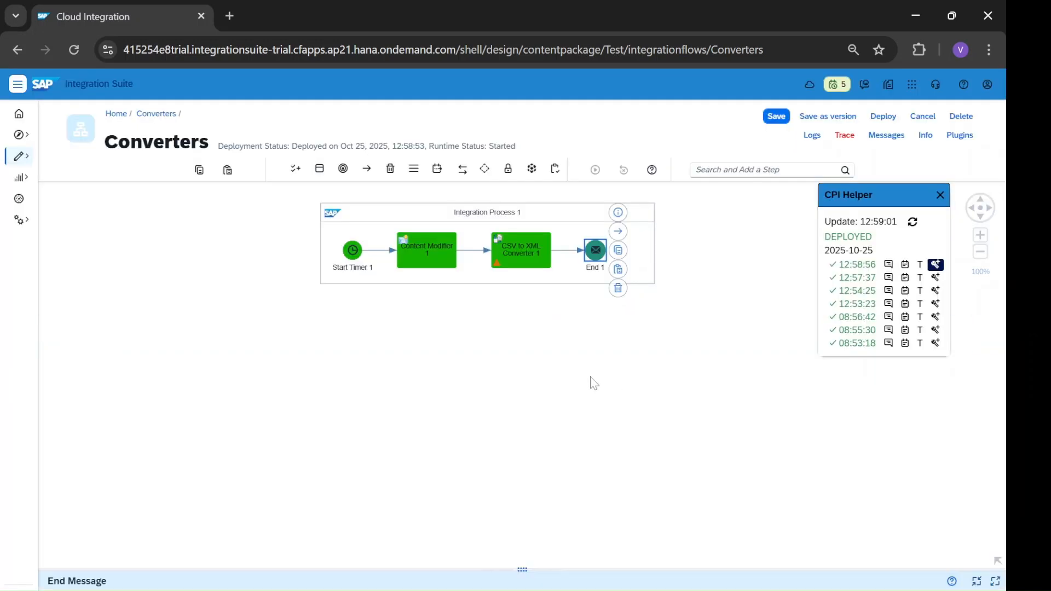